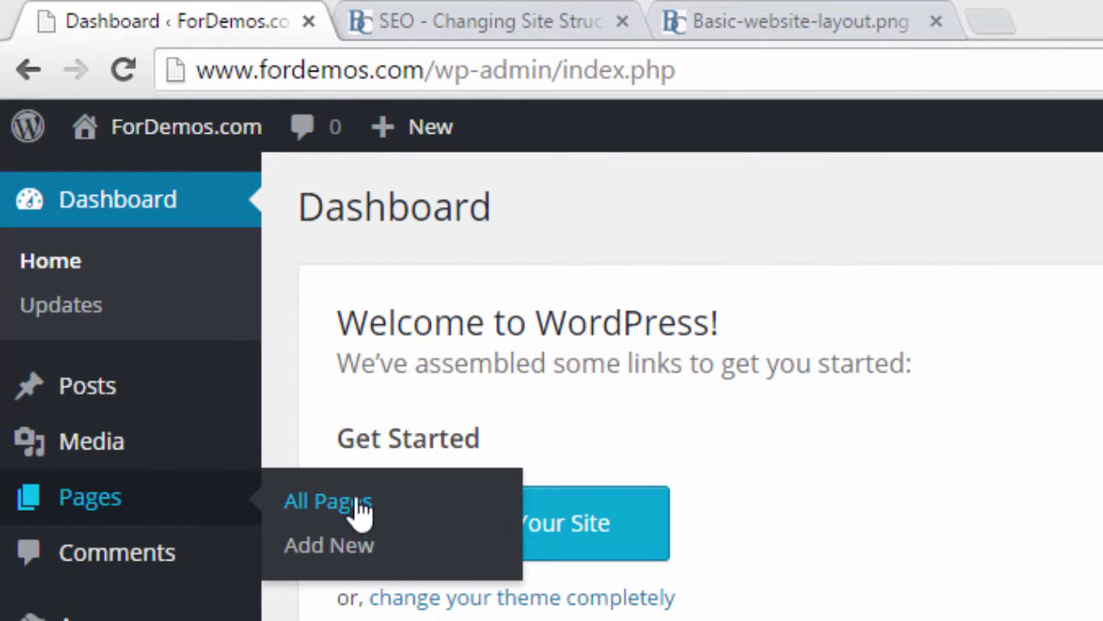
# Step: Start a new blank page from Pages > Add New and select its heading
pyautogui.click(360, 566)
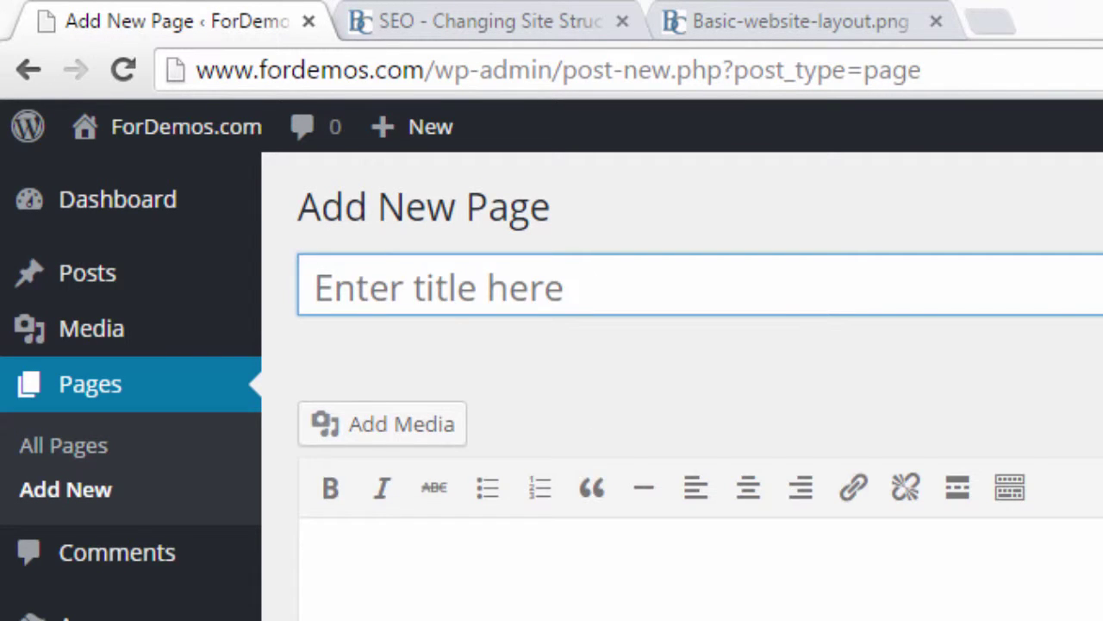
pyautogui.moveTo(304, 207); pyautogui.dragTo(598, 201)
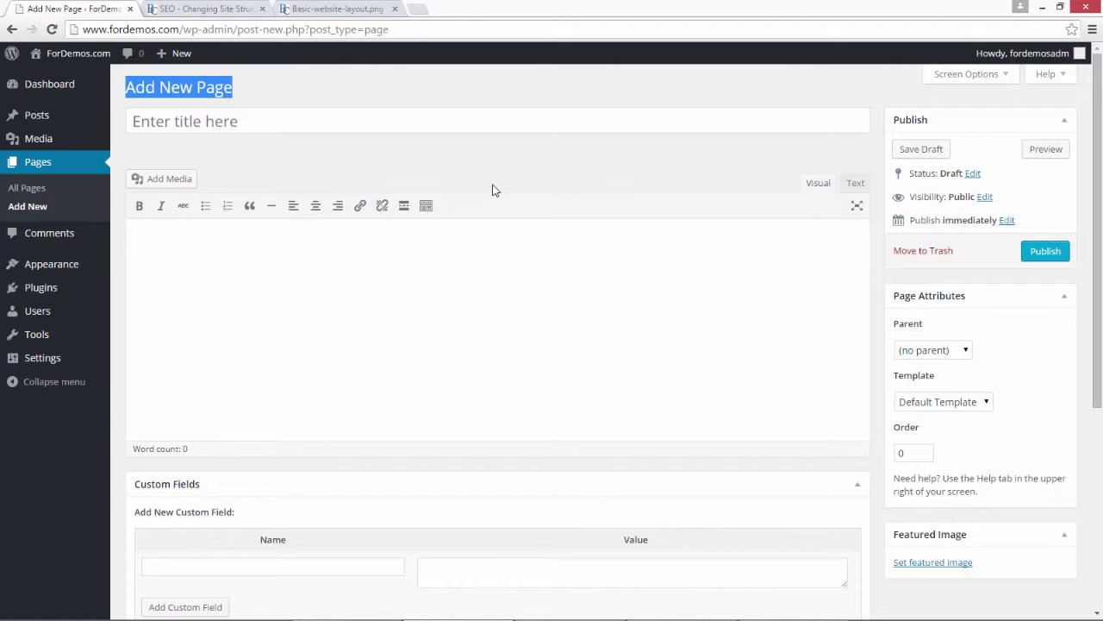
# Step: Open the Home page editor from All Pages and switch Screen Options to one column
pyautogui.click(35, 187)
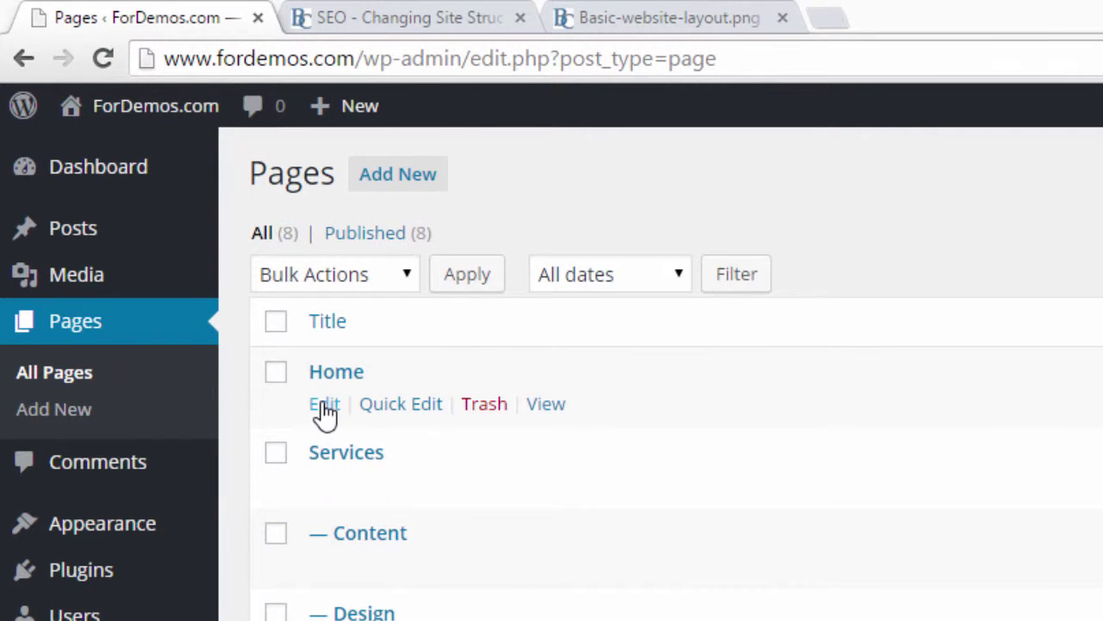
pyautogui.click(325, 405)
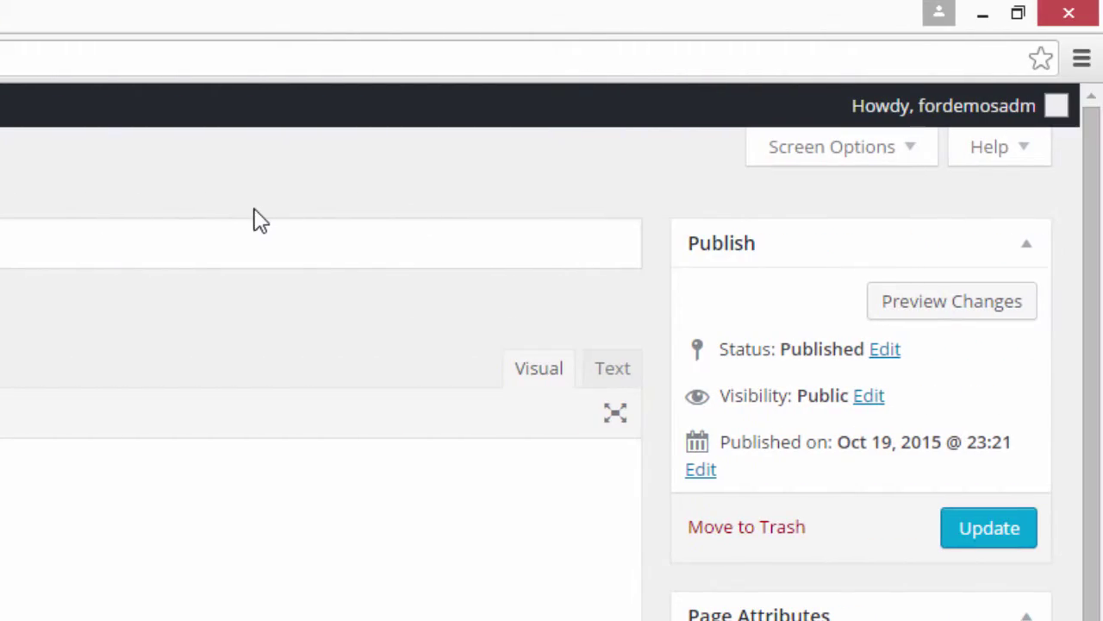
pyautogui.click(849, 163)
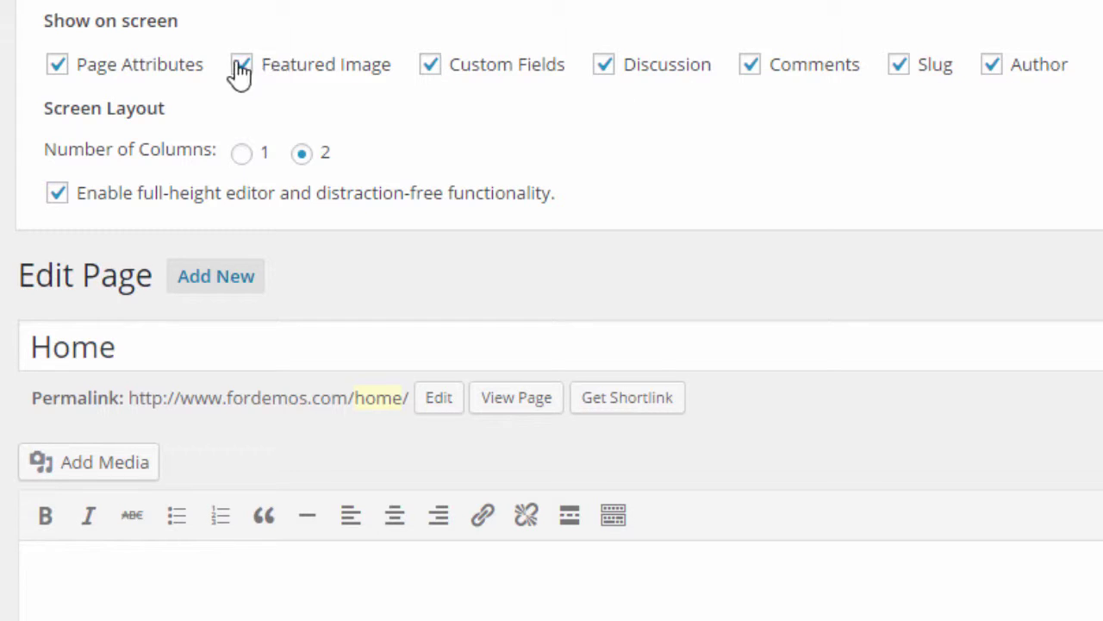
pyautogui.click(242, 154)
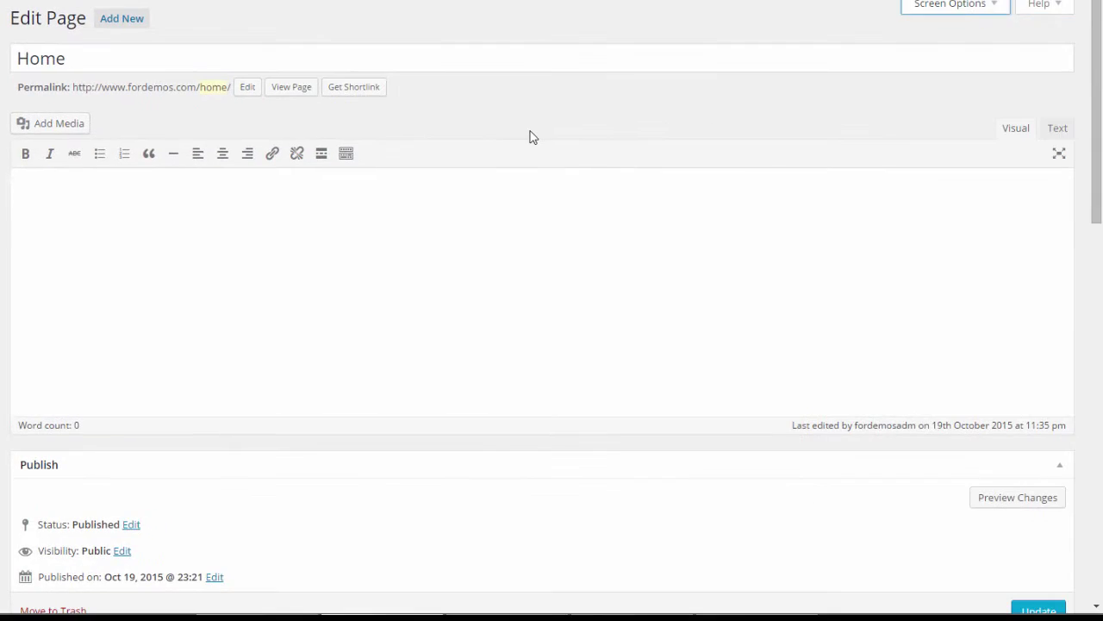
pyautogui.scroll(-2, 532, 137)
pyautogui.scroll(-10, 531, 131)
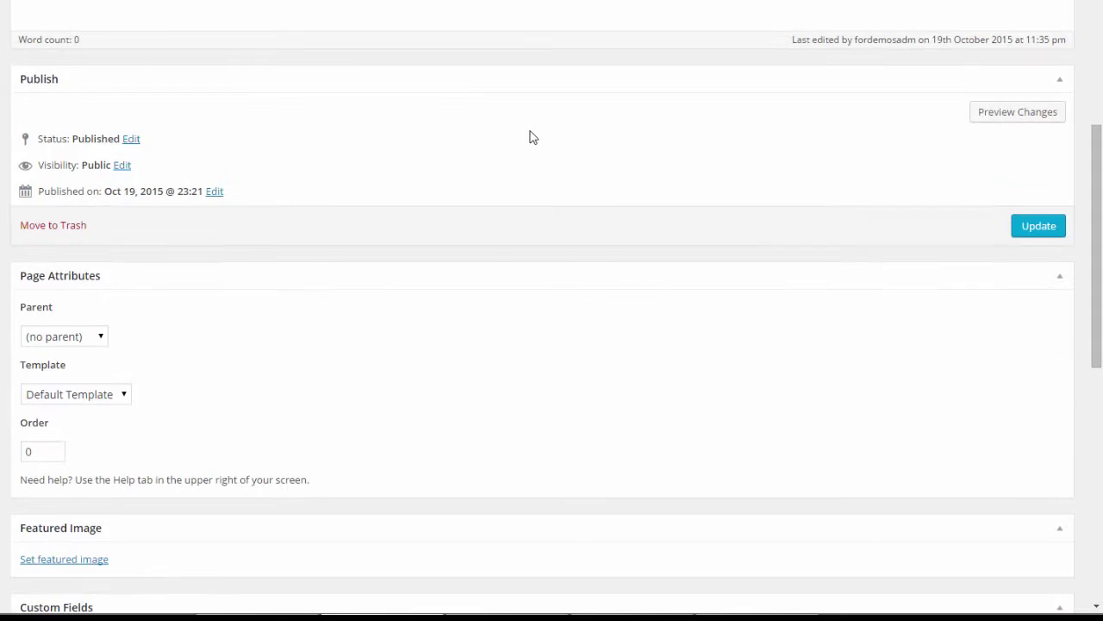
pyautogui.scroll(12, 532, 136)
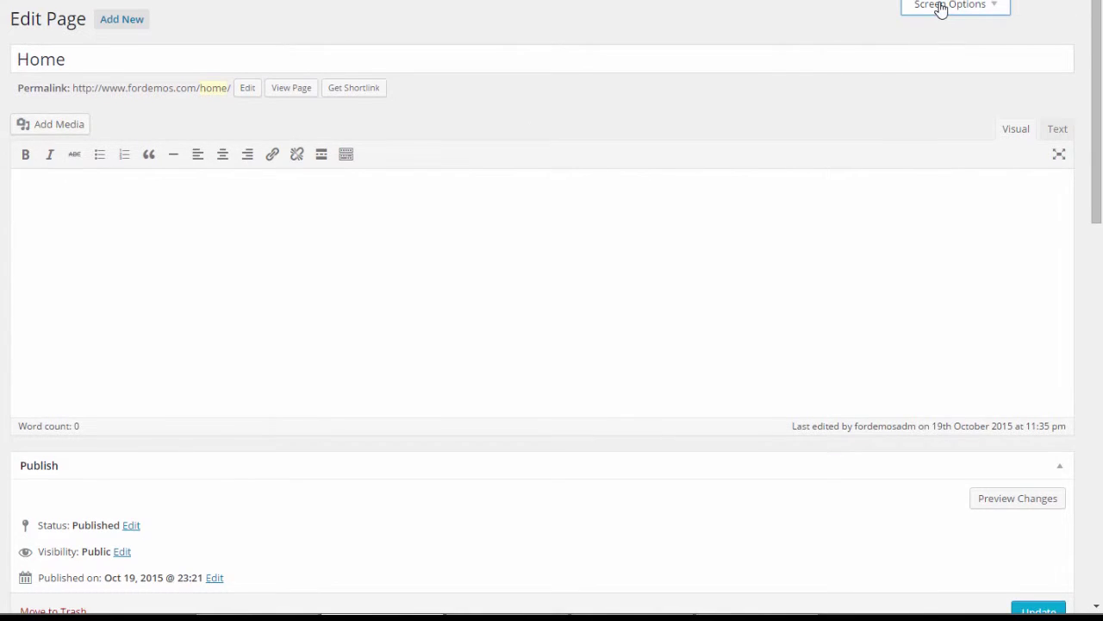
# Step: Set the editor back to two columns and close Screen Options
pyautogui.click(939, 8)
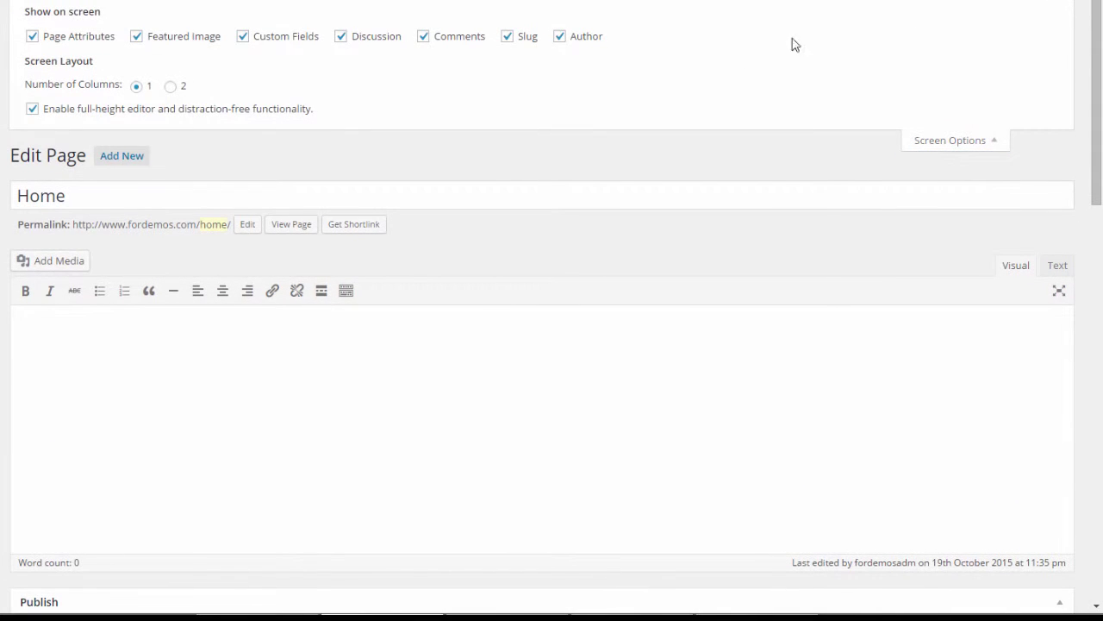
pyautogui.click(170, 87)
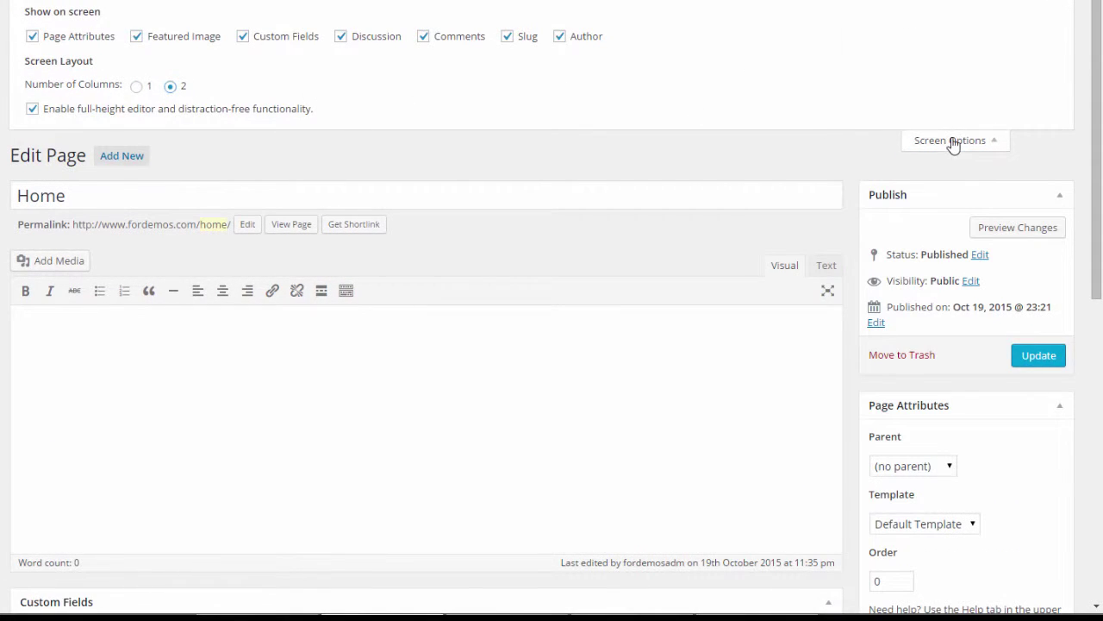
pyautogui.click(953, 142)
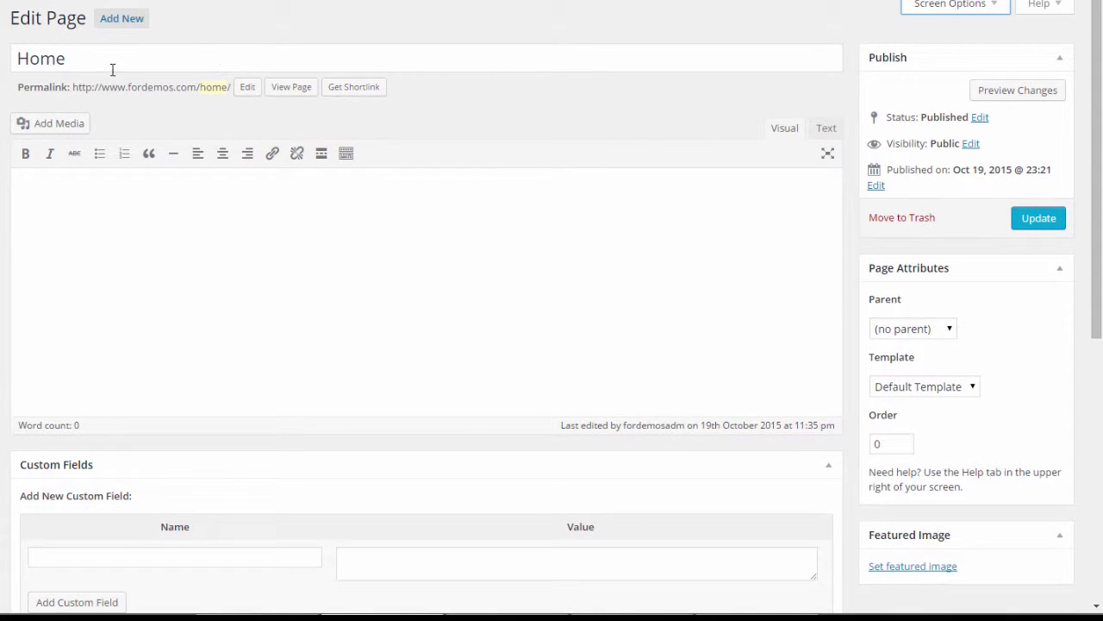
# Step: Make the Home page's permalink slug 'home' editable and select its text
pyautogui.moveTo(114, 58); pyautogui.dragTo(9, 54)
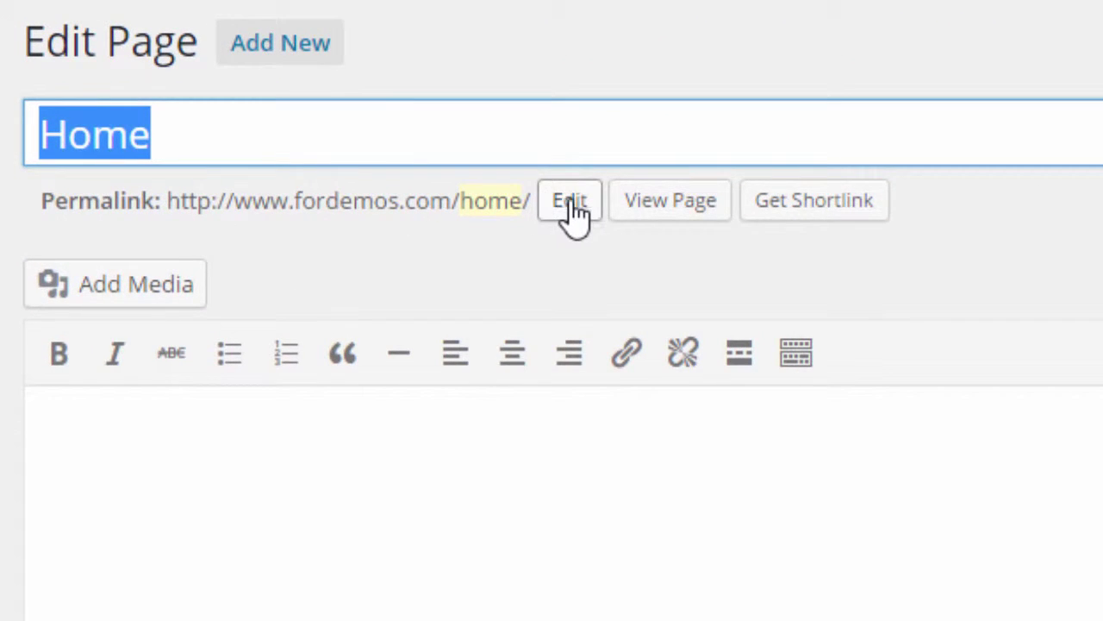
pyautogui.click(570, 203)
pyautogui.moveTo(616, 204); pyautogui.dragTo(421, 204)
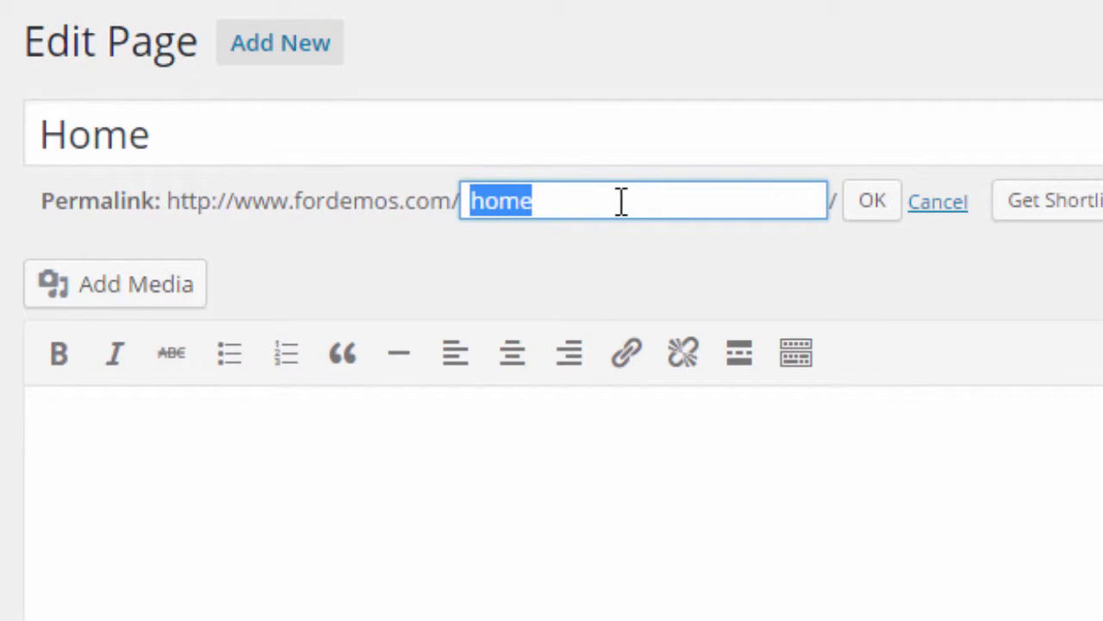
pyautogui.moveTo(662, 200); pyautogui.dragTo(328, 201)
pyautogui.click(601, 204)
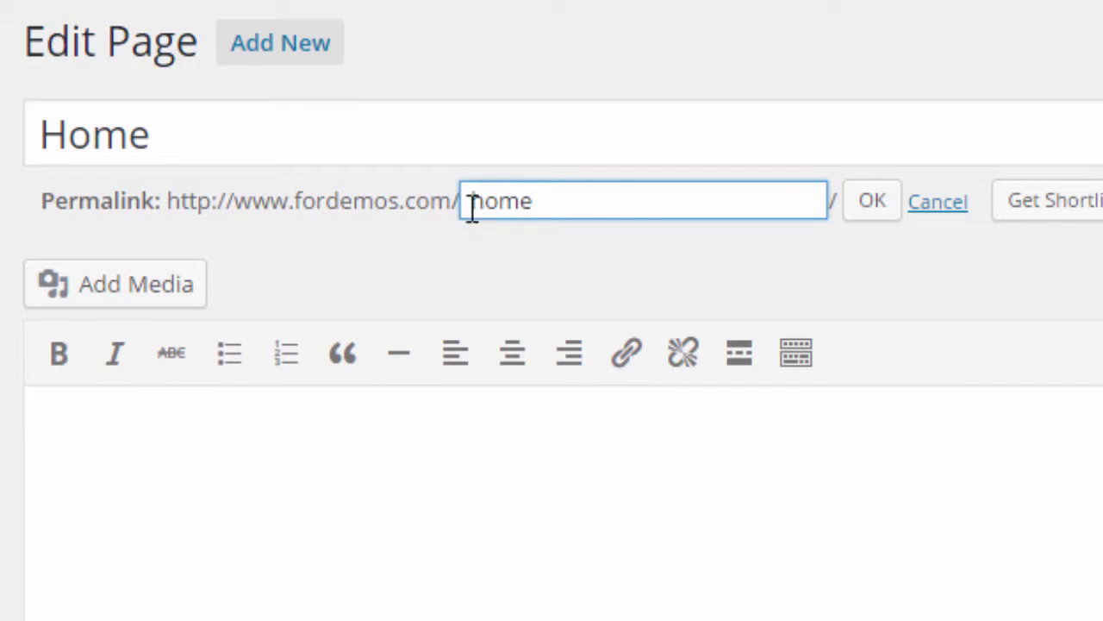
pyautogui.moveTo(630, 204); pyautogui.dragTo(418, 206)
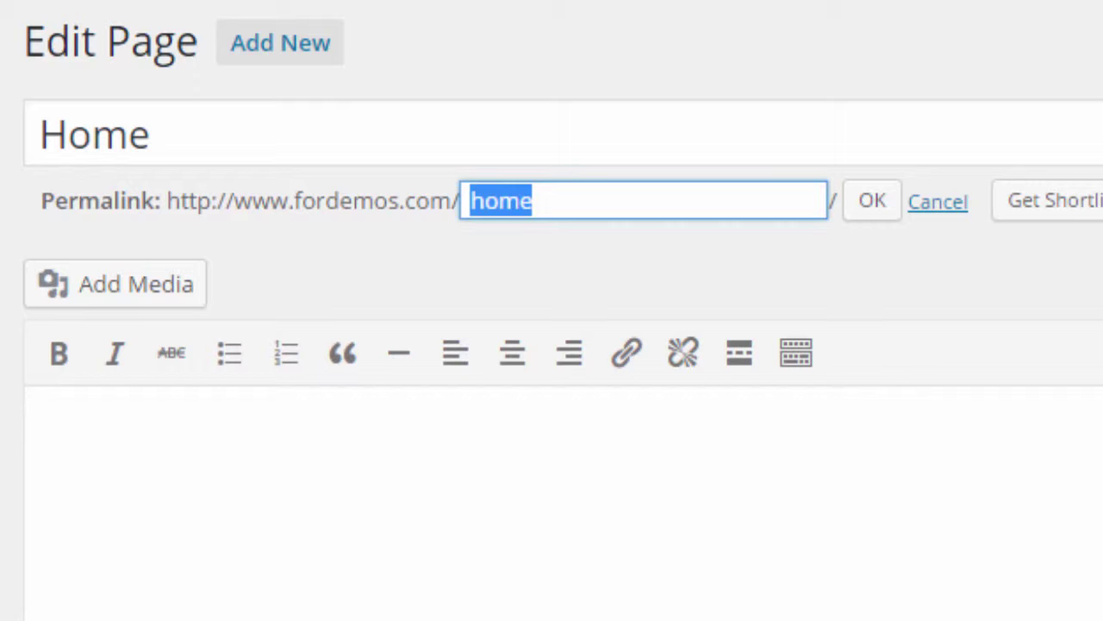
pyautogui.moveTo(57, 552)
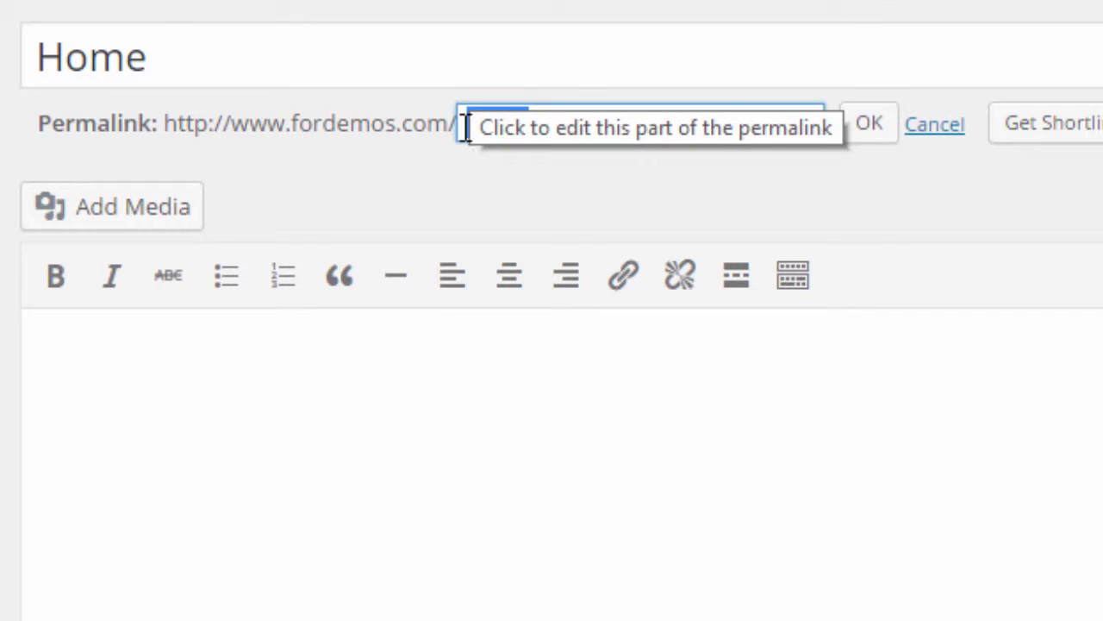
pyautogui.click(362, 134)
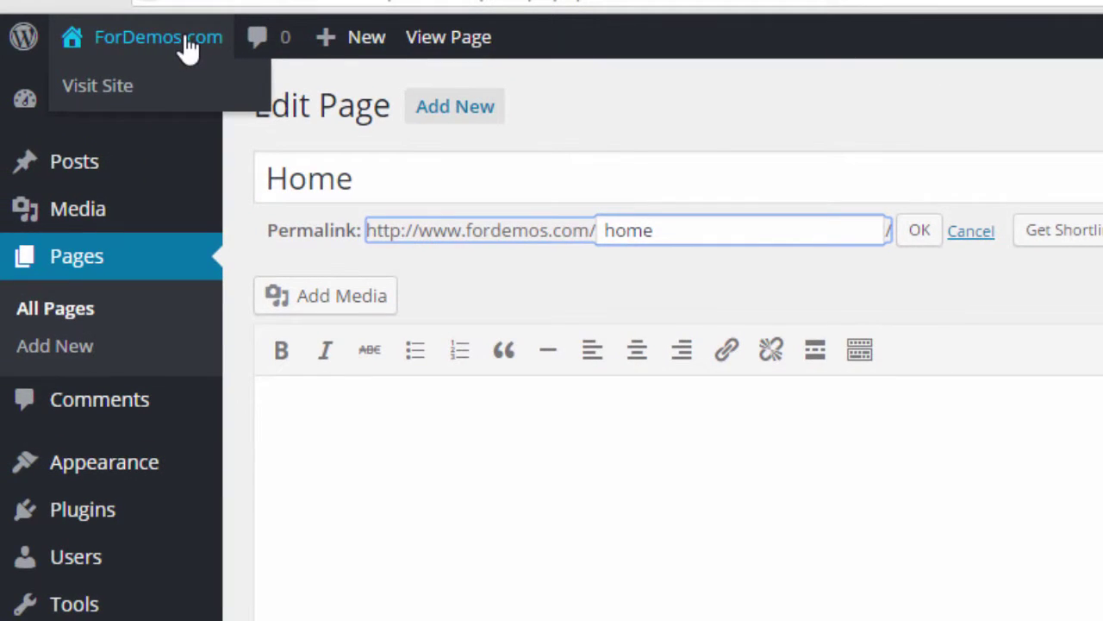
# Step: Open ForDemos.com in a new tab and load its /home address
pyautogui.rightClick(182, 38)
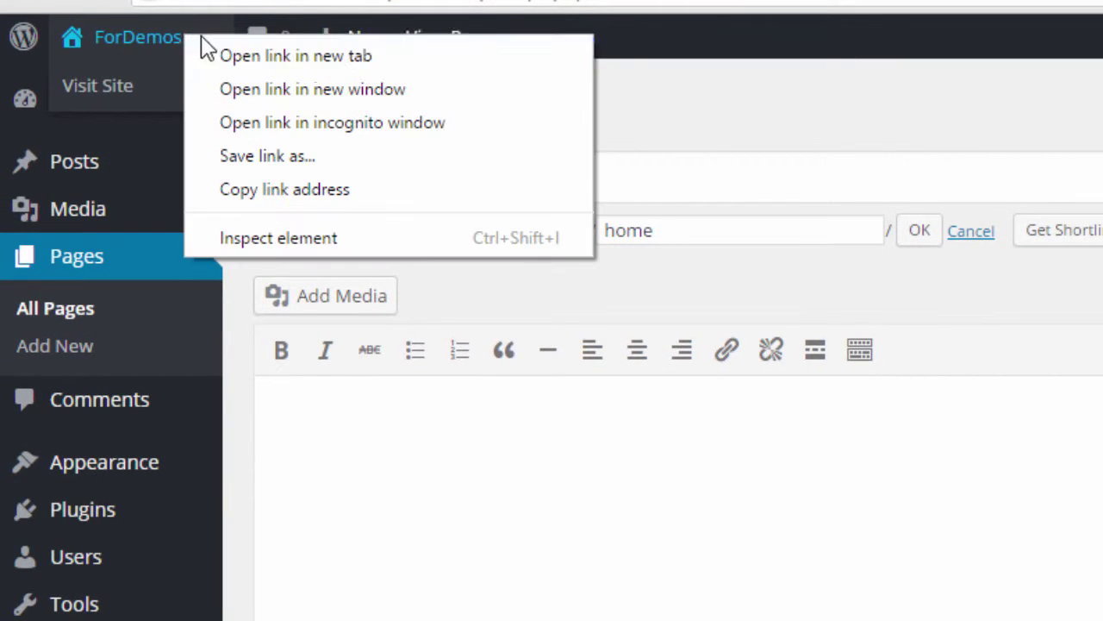
pyautogui.click(296, 56)
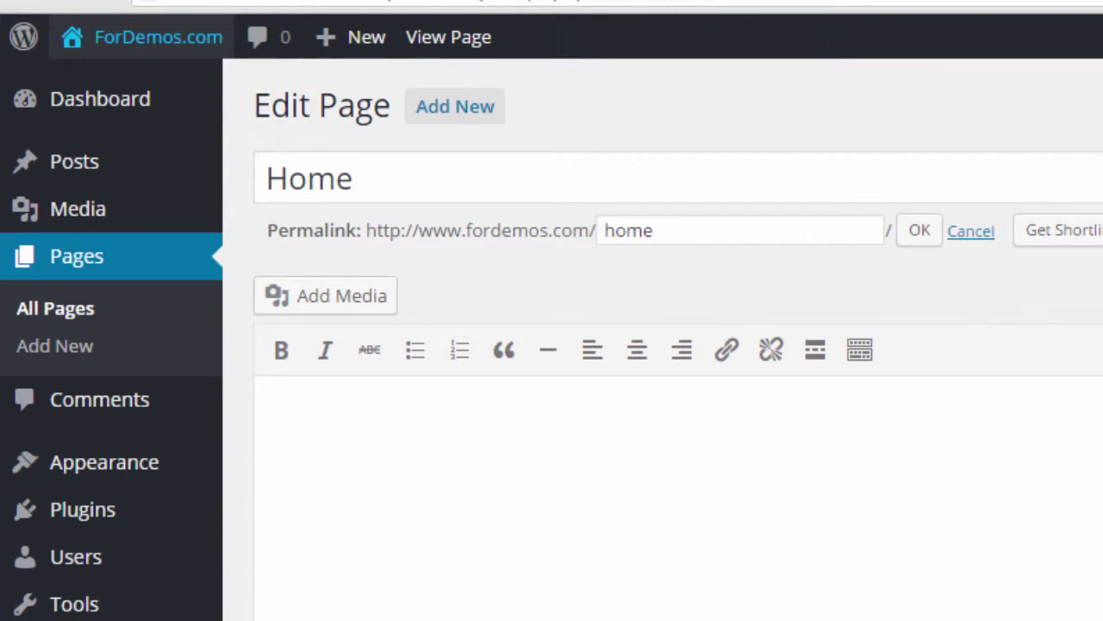
pyautogui.hotkey('ctrl', 'Tab')
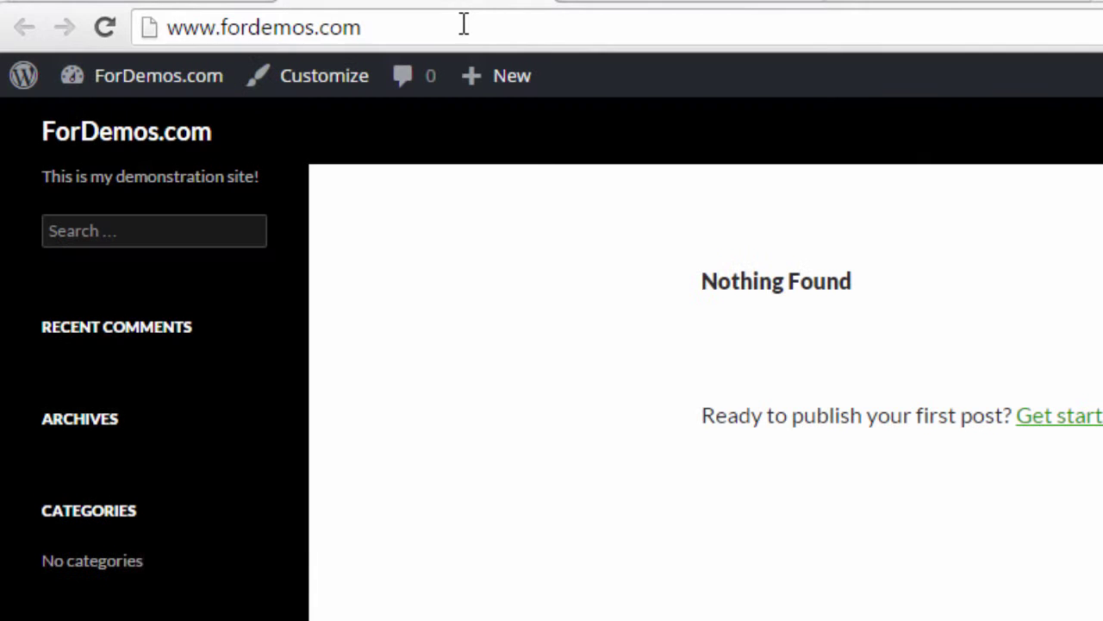
pyautogui.click(461, 26)
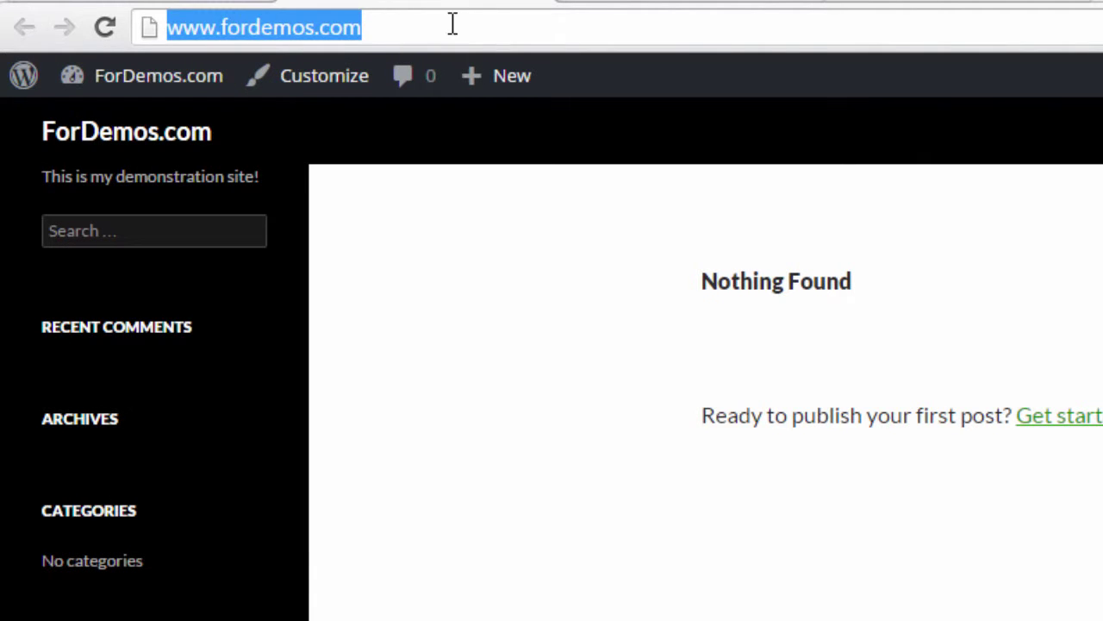
pyautogui.click(502, 24)
pyautogui.moveTo(438, 19); pyautogui.dragTo(170, 26)
pyautogui.click(419, 22)
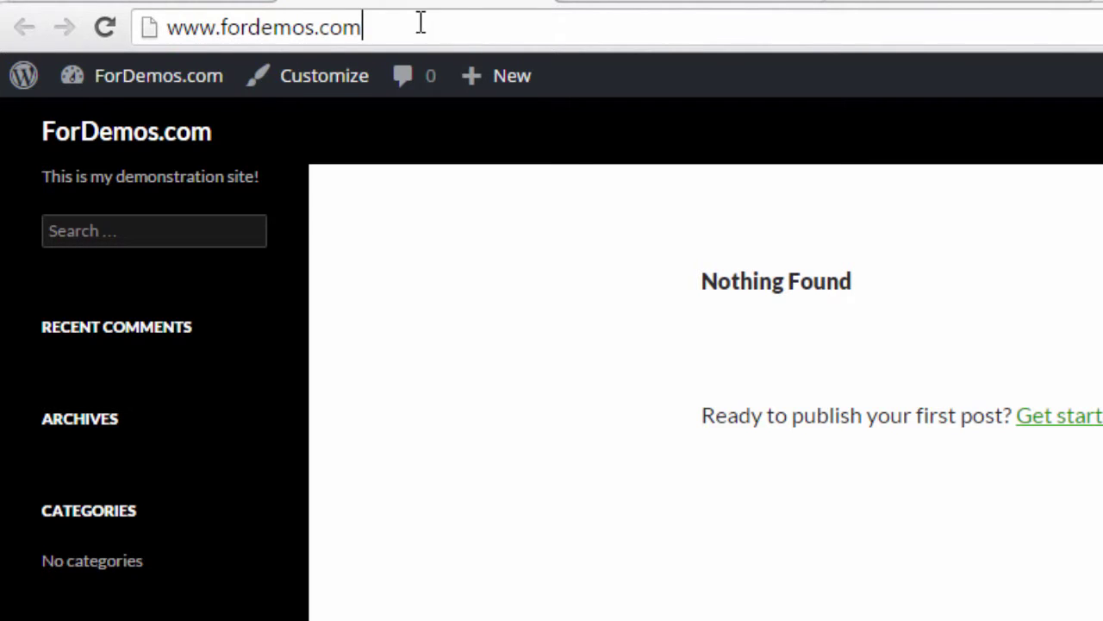
pyautogui.moveTo(419, 22); pyautogui.dragTo(149, 19)
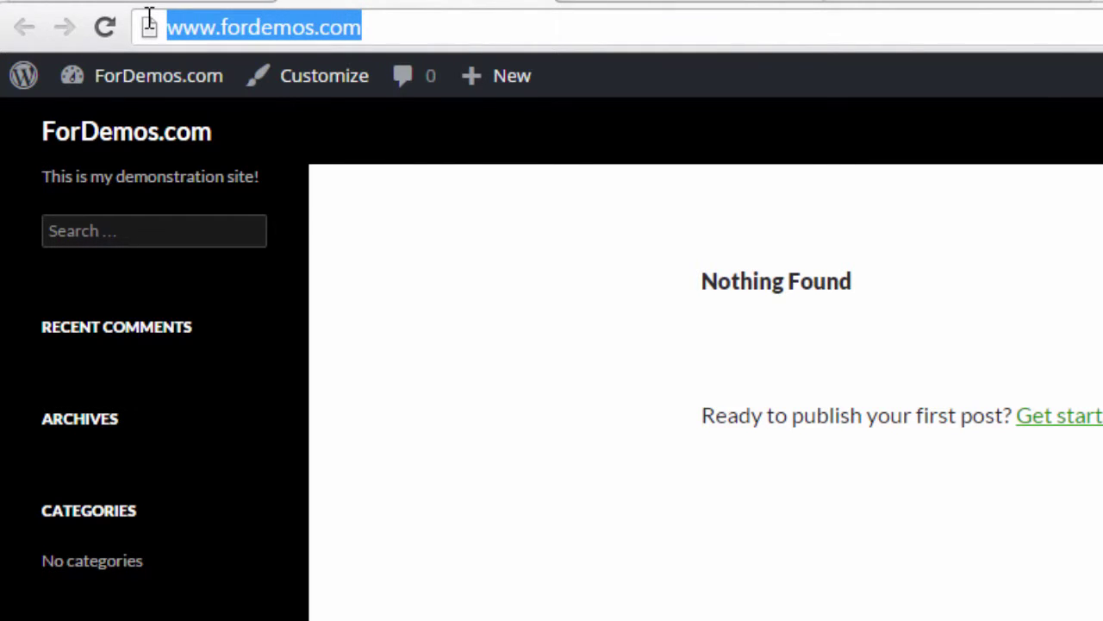
pyautogui.click(470, 15)
pyautogui.moveTo(489, 73)
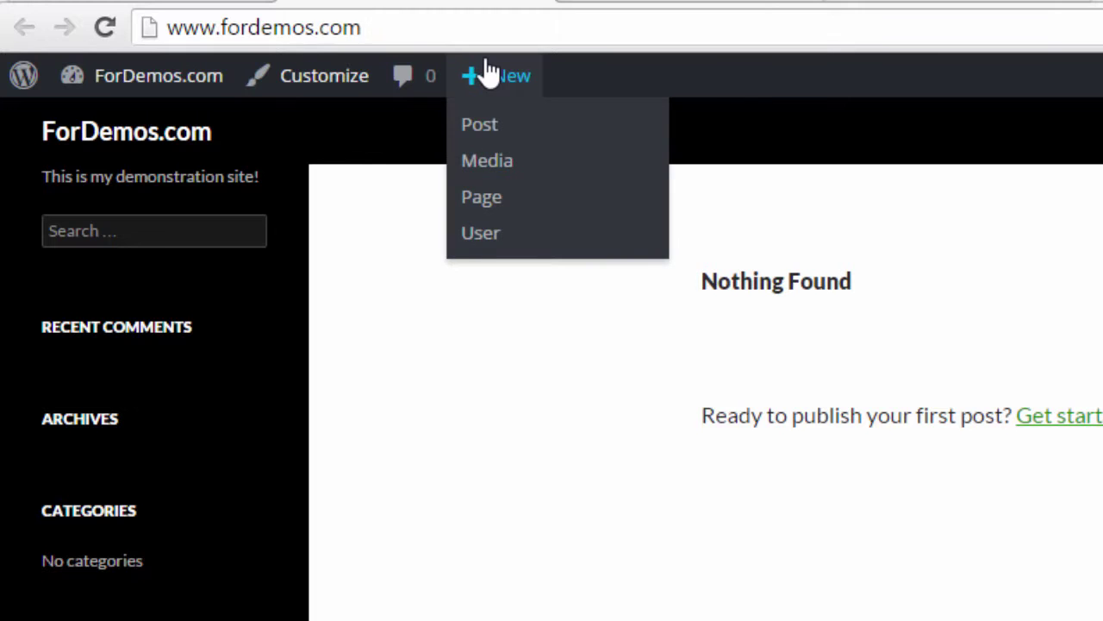
pyautogui.write('/hom')
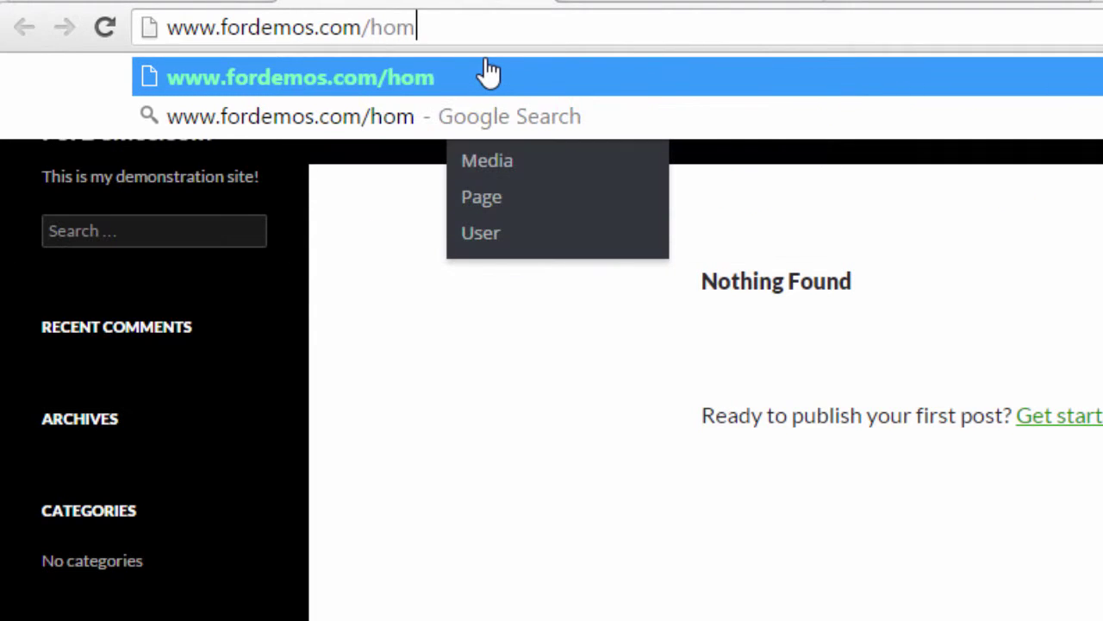
pyautogui.write('e')
pyautogui.press('Return')
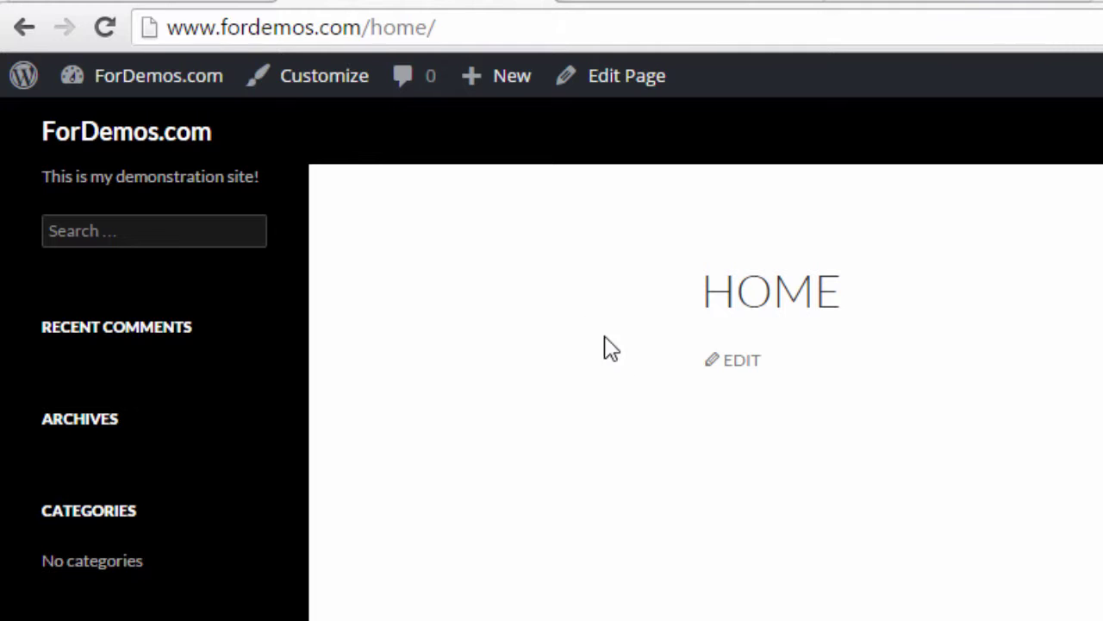
# Step: Return via the dashboard to the site's front page and select its address
pyautogui.click(384, 21)
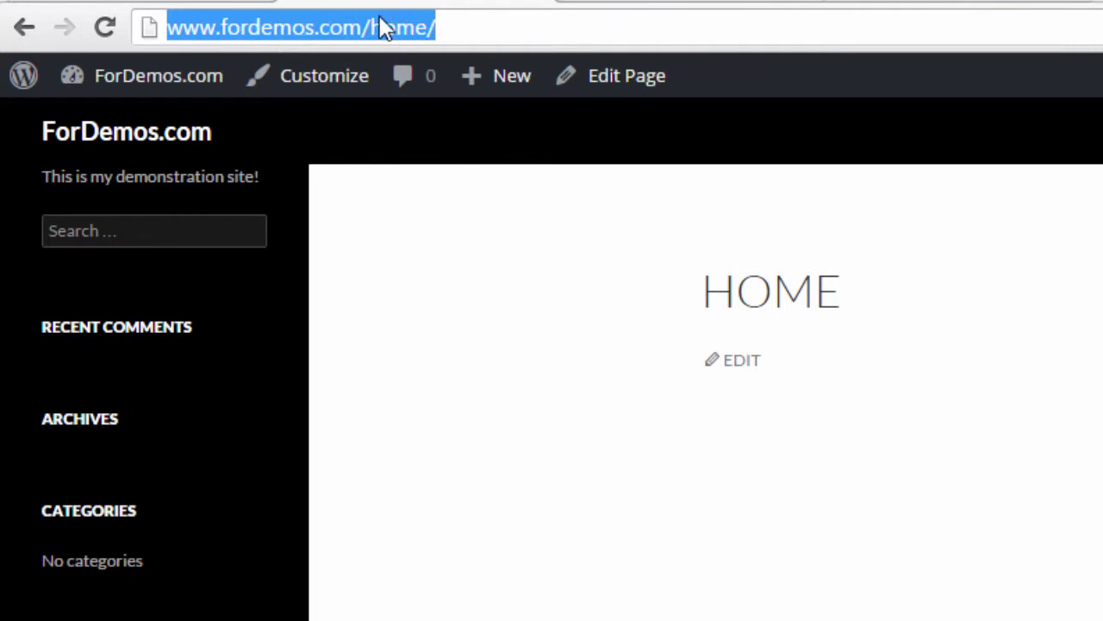
pyautogui.click(193, 75)
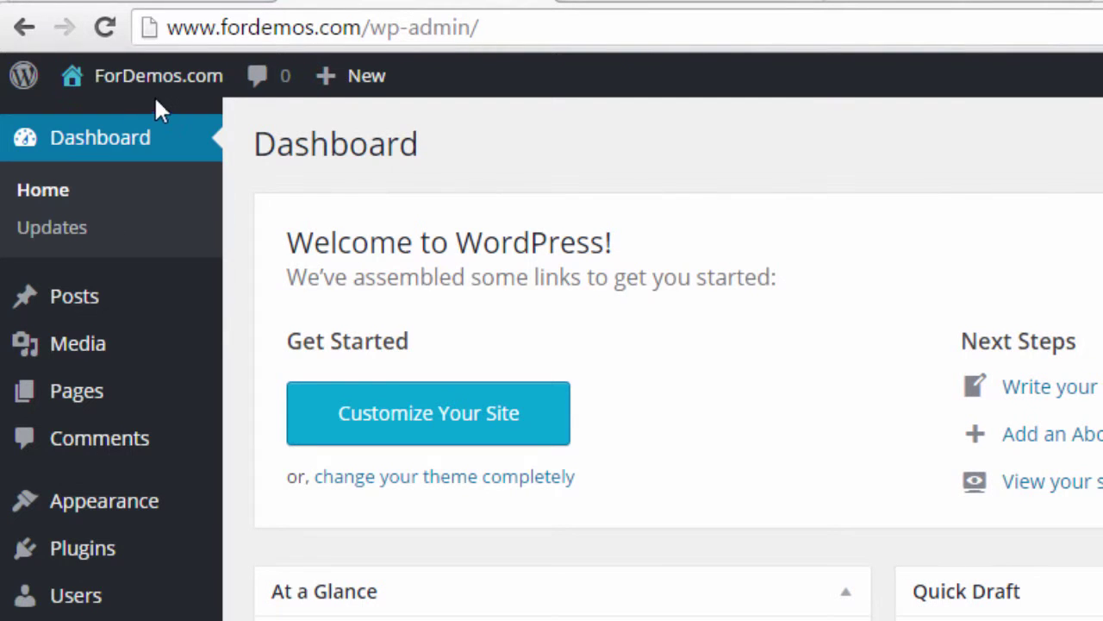
pyautogui.click(151, 82)
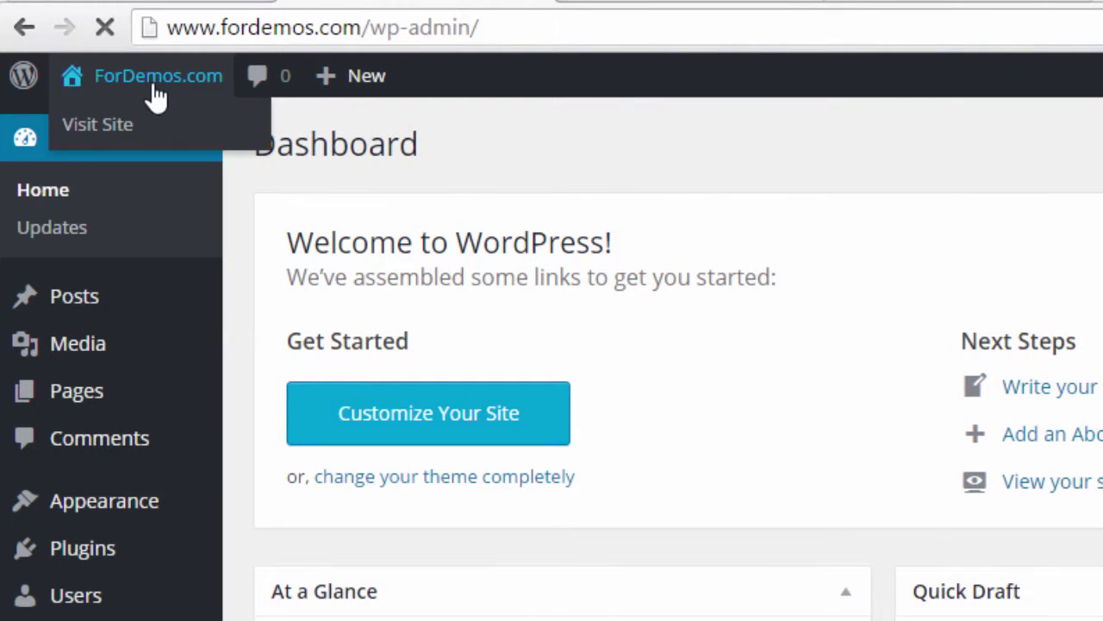
pyautogui.click(421, 23)
pyautogui.click(409, 26)
pyautogui.moveTo(408, 26); pyautogui.dragTo(141, 19)
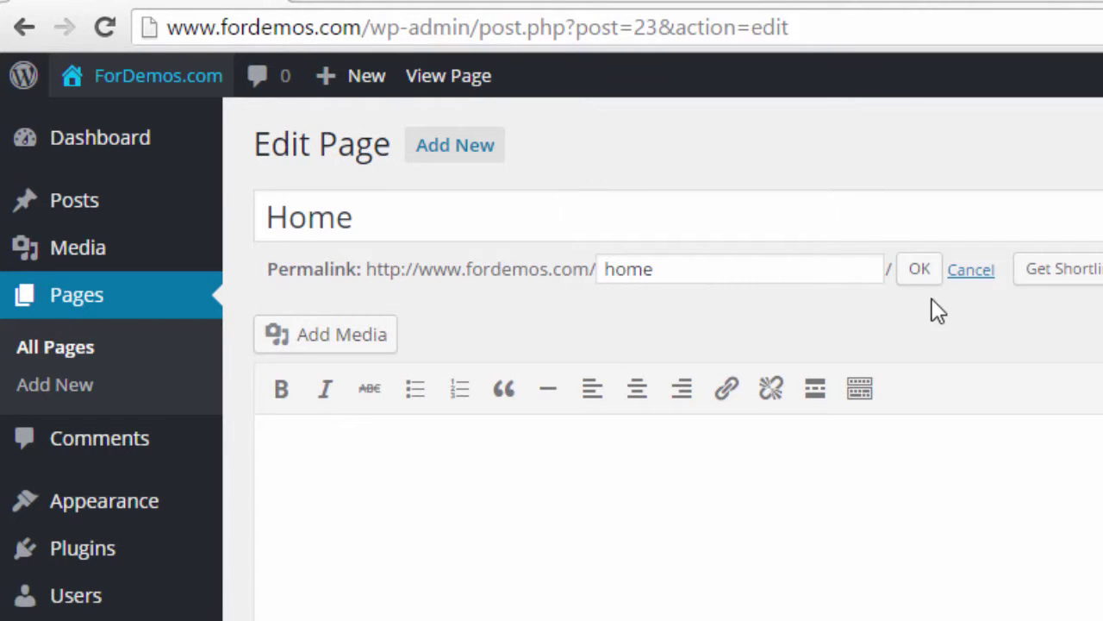
# Step: Select the permalink slug 'home' and confirm it with OK
pyautogui.click(704, 272)
pyautogui.moveTo(673, 266); pyautogui.dragTo(529, 265)
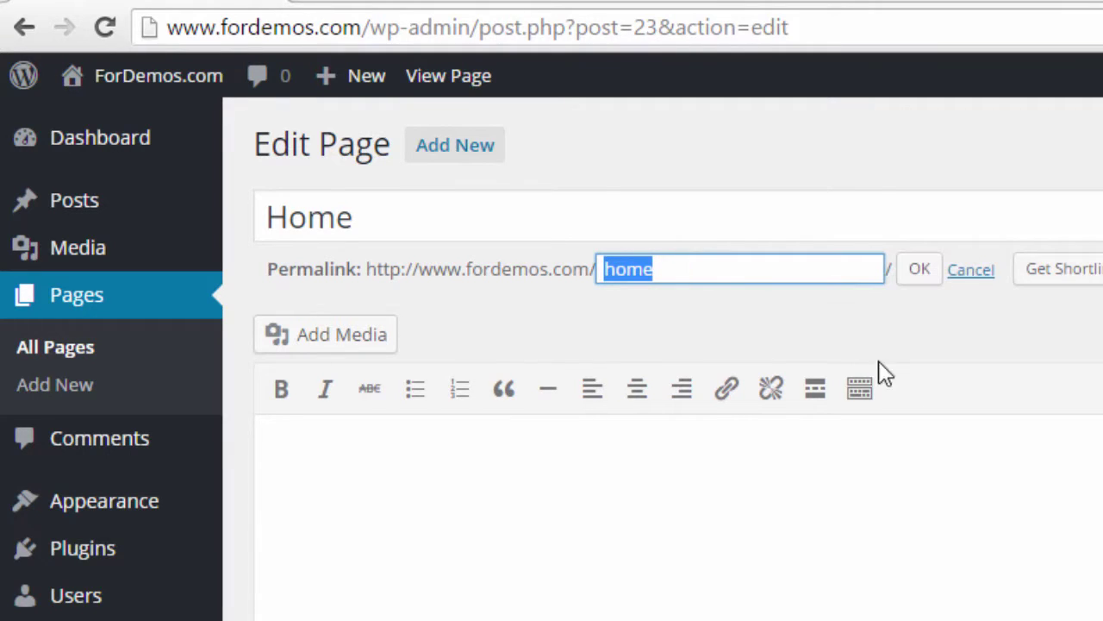
pyautogui.click(698, 270)
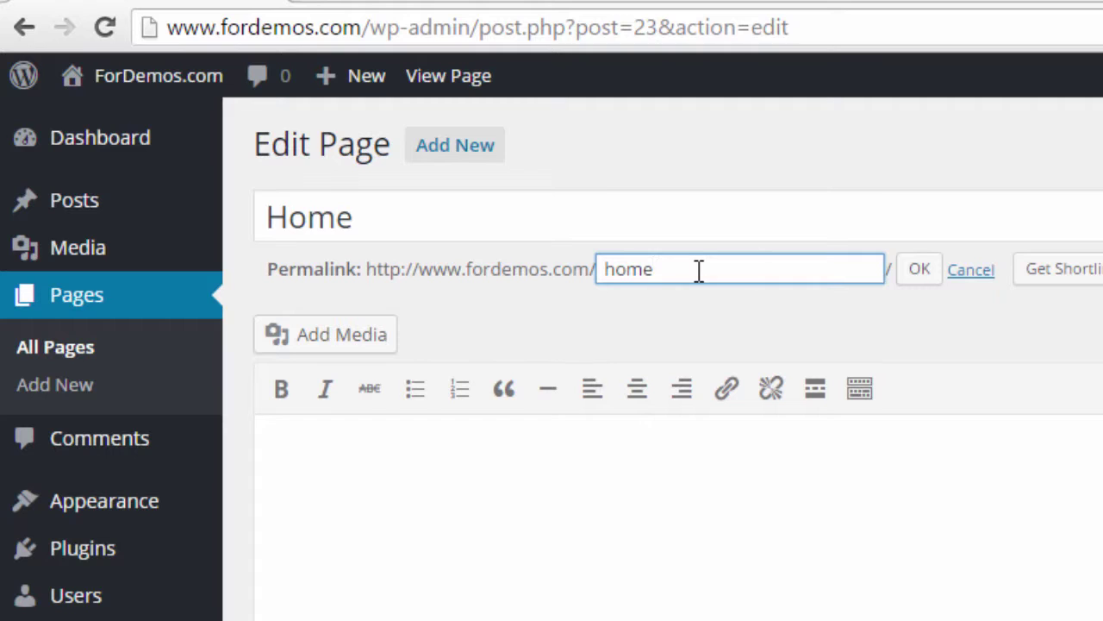
pyautogui.doubleClick(675, 270)
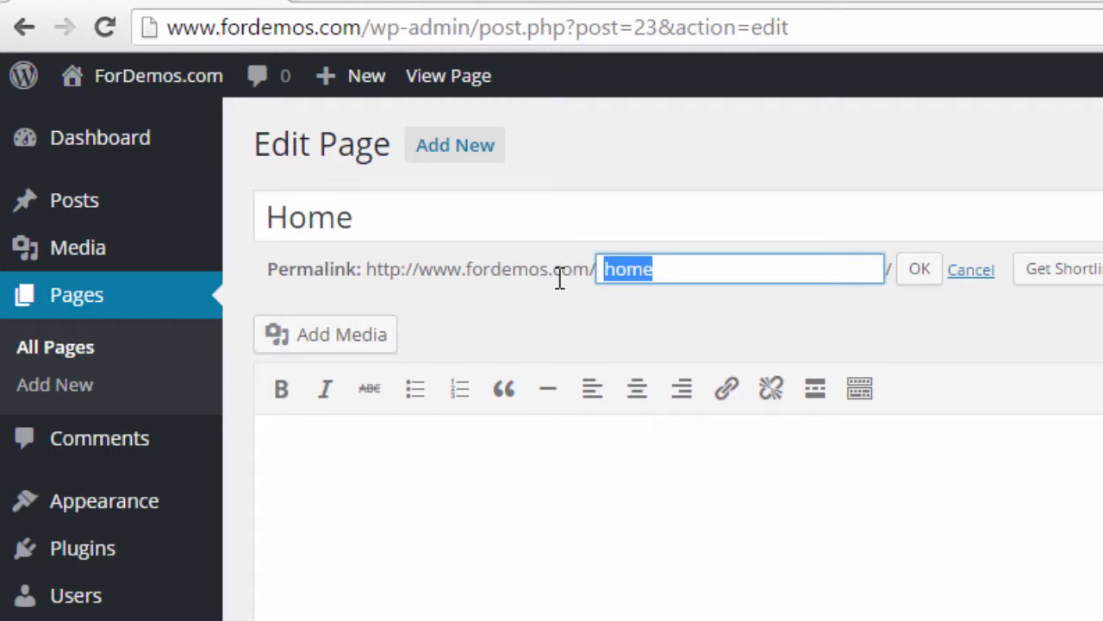
pyautogui.click(978, 272)
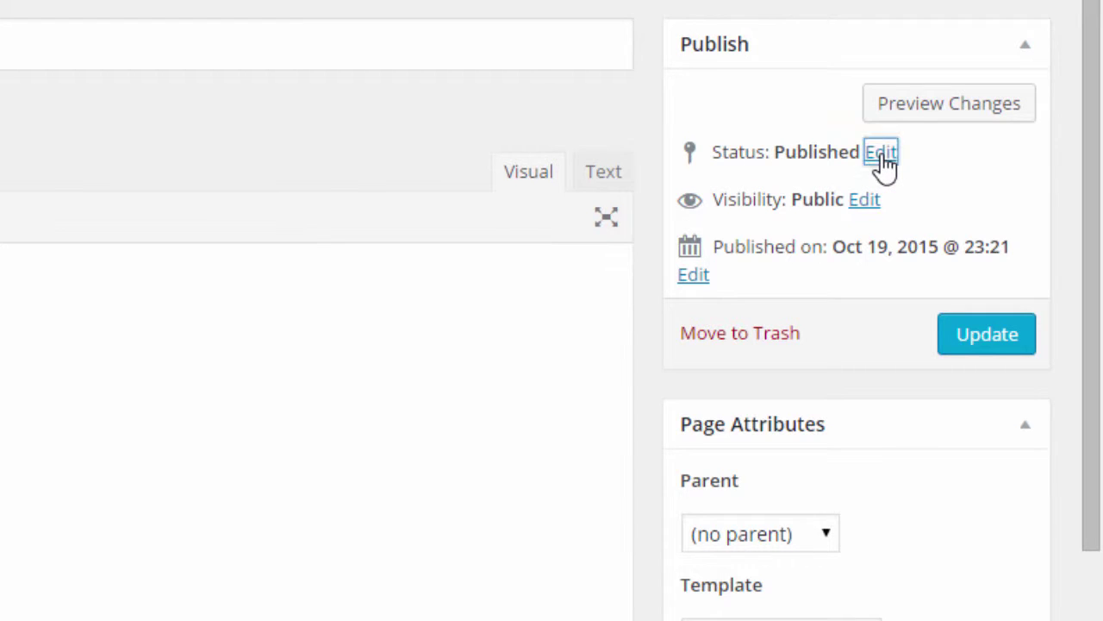
# Step: Change the Home page status from Published to Draft and save it
pyautogui.click(883, 160)
pyautogui.click(801, 195)
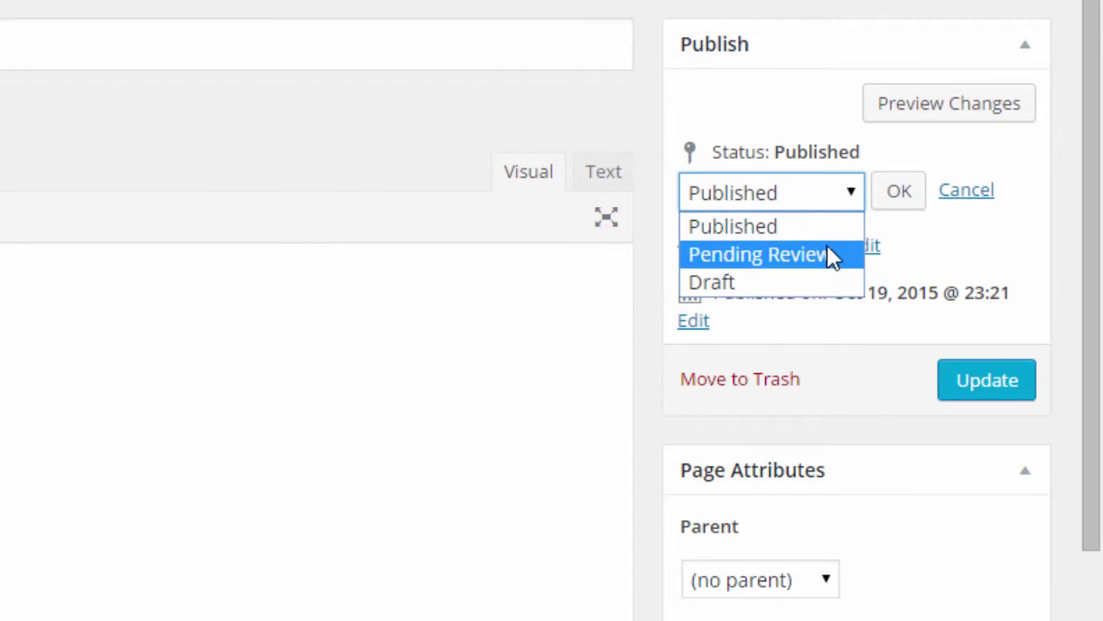
pyautogui.click(821, 193)
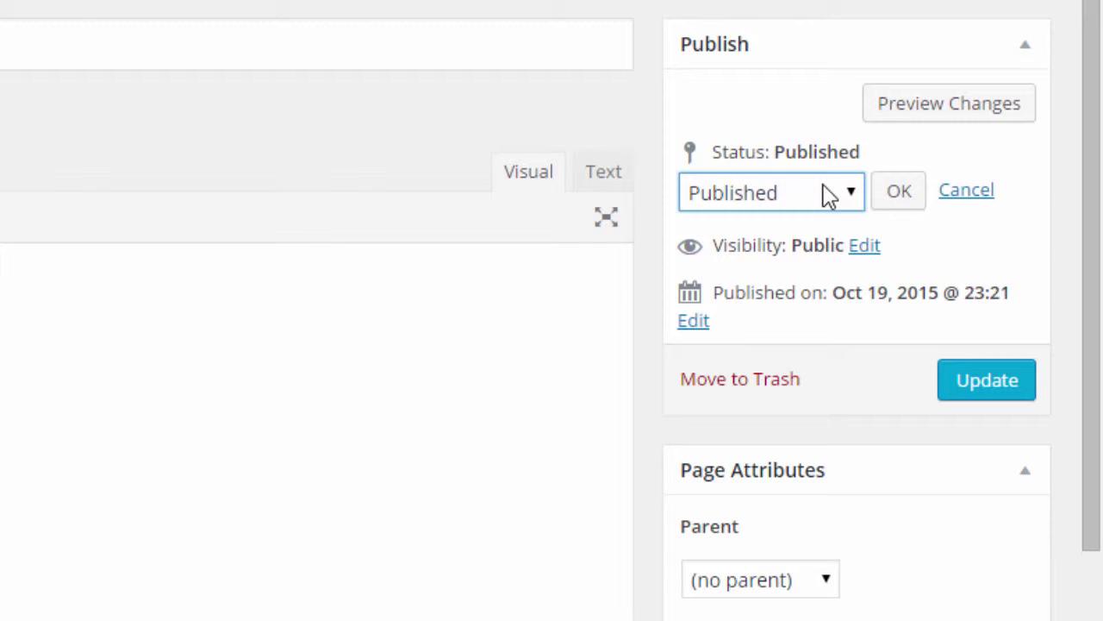
pyautogui.click(828, 194)
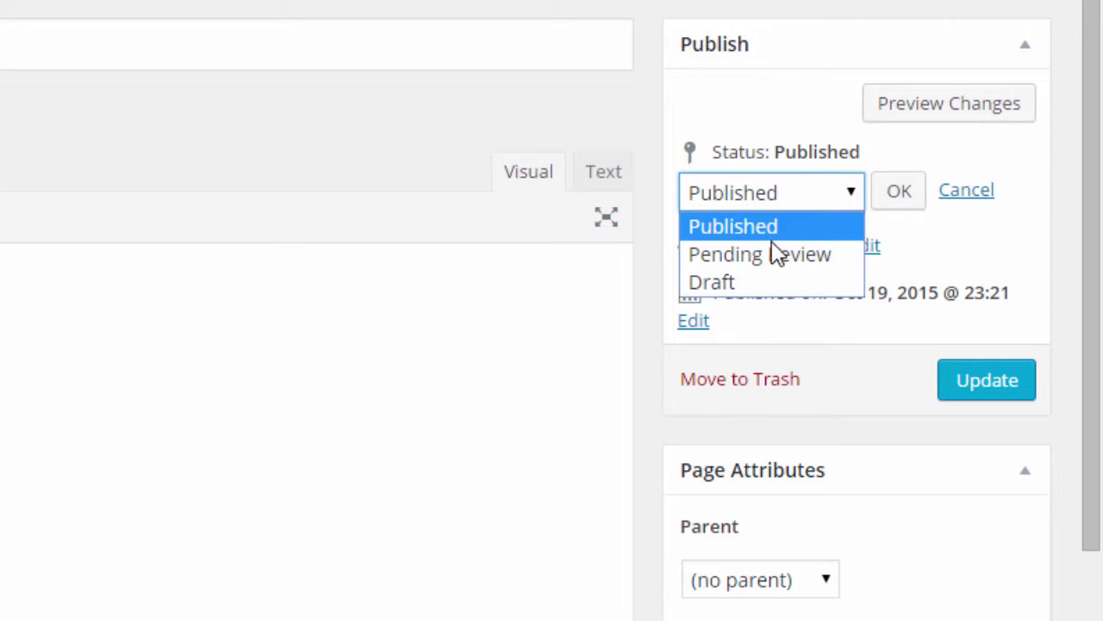
pyautogui.click(763, 285)
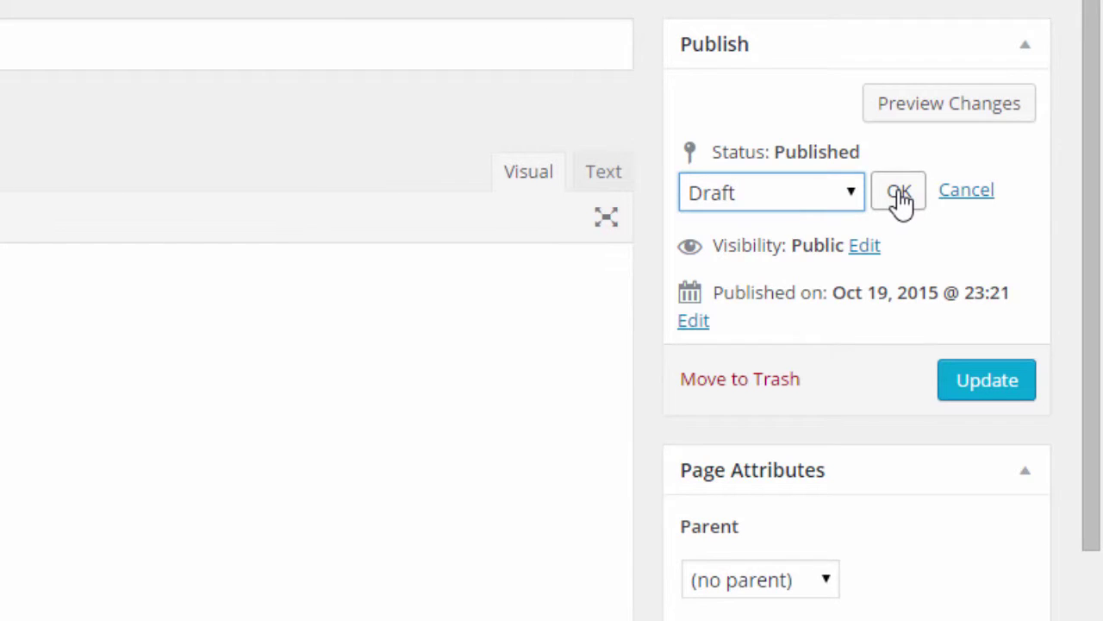
pyautogui.click(899, 193)
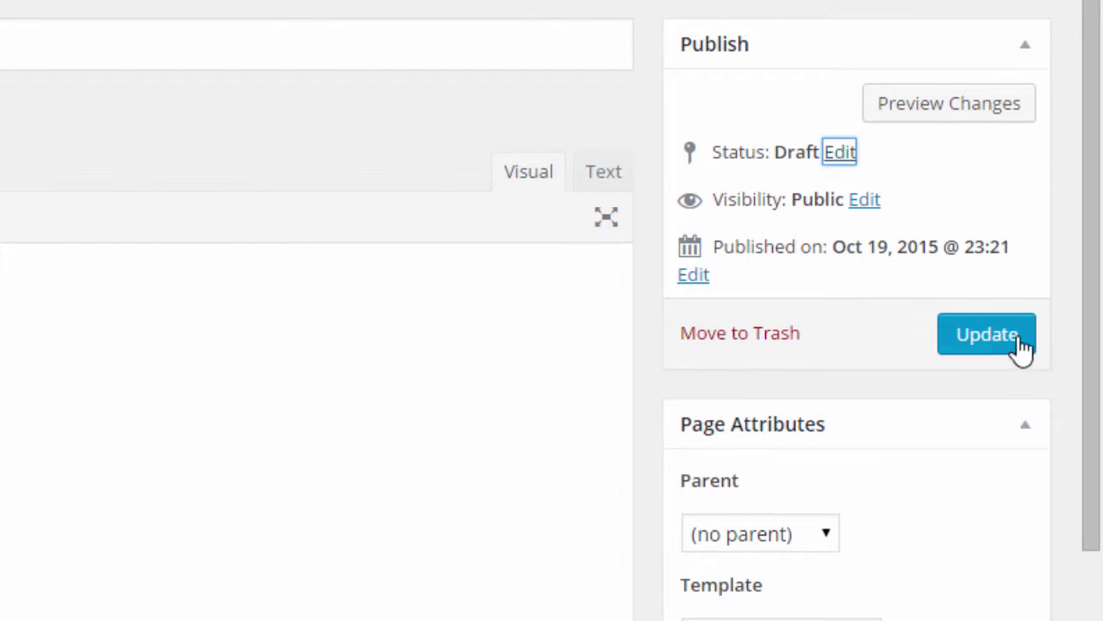
pyautogui.click(1000, 344)
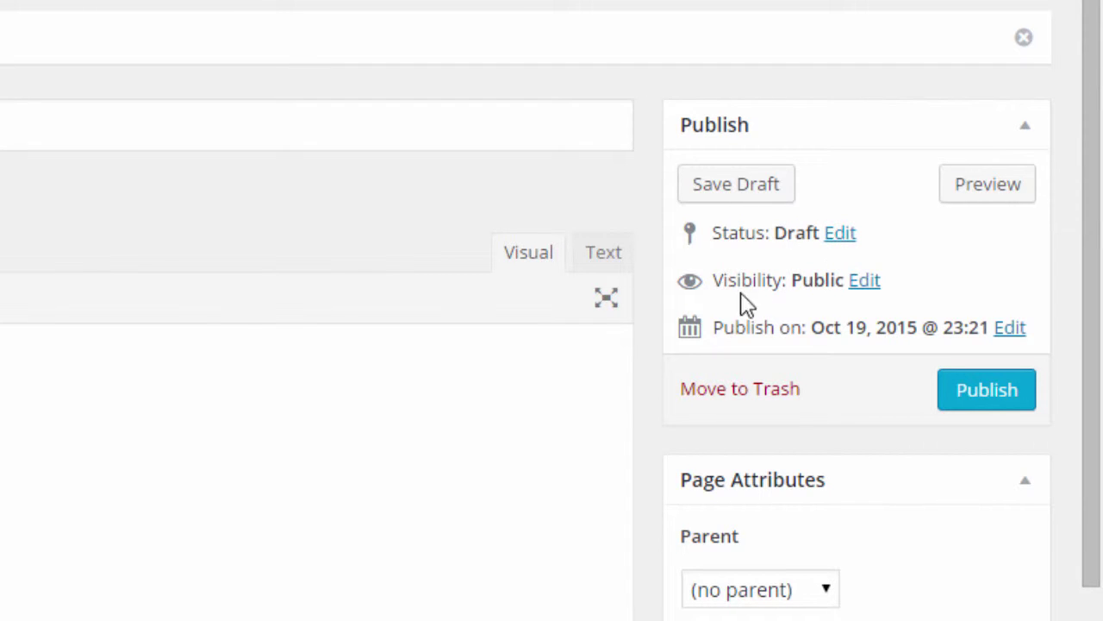
# Step: Check the visibility options and the Status: Draft text without changing anything
pyautogui.click(866, 281)
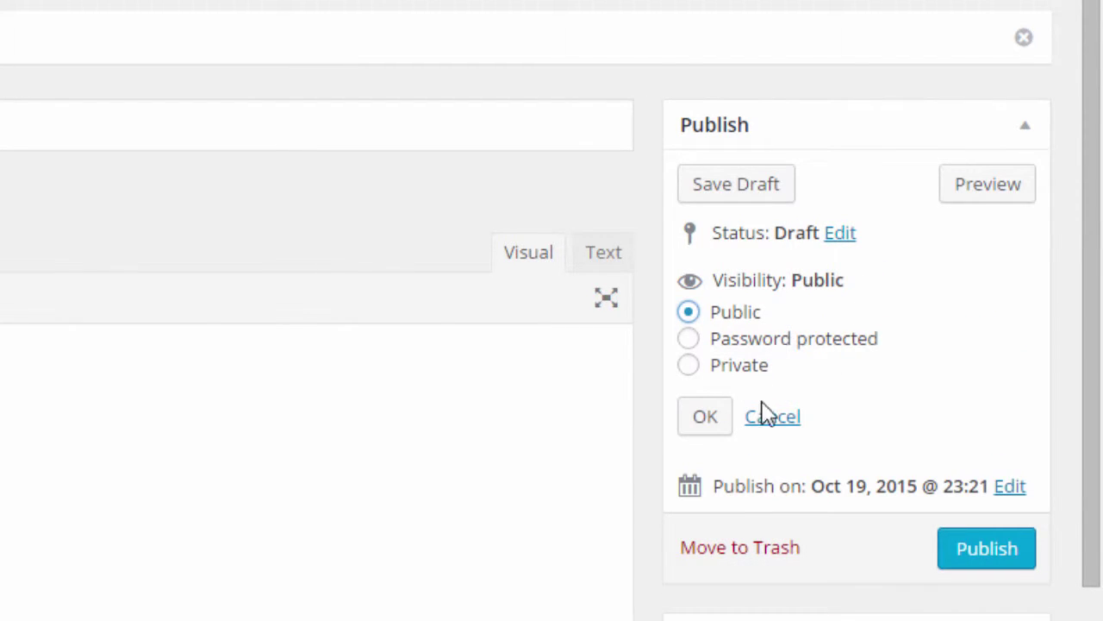
pyautogui.click(767, 419)
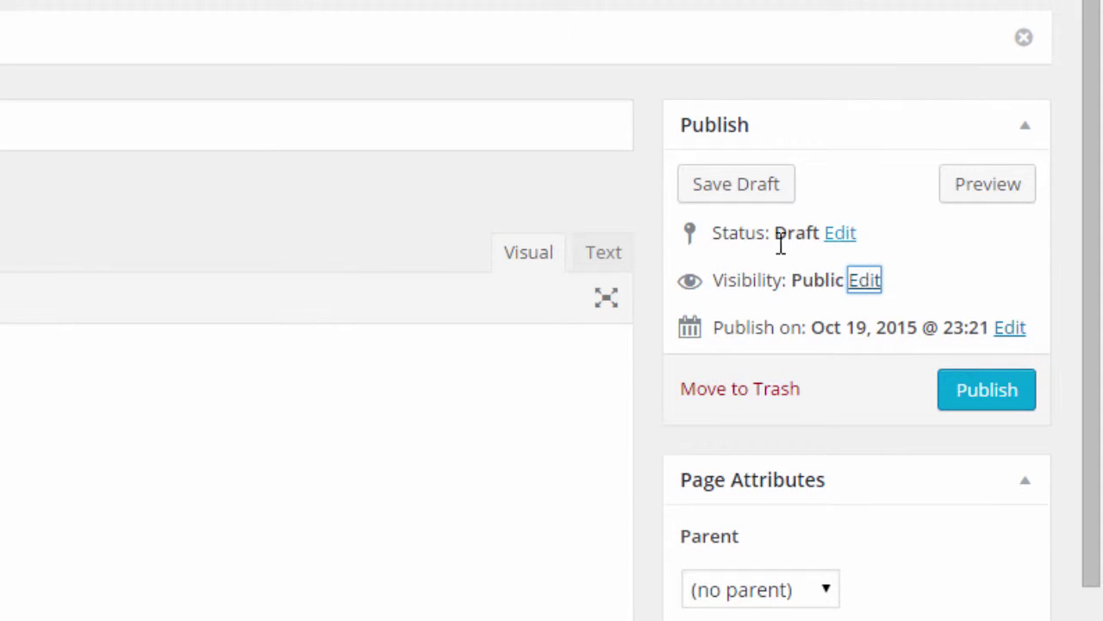
pyautogui.moveTo(738, 241); pyautogui.dragTo(807, 231)
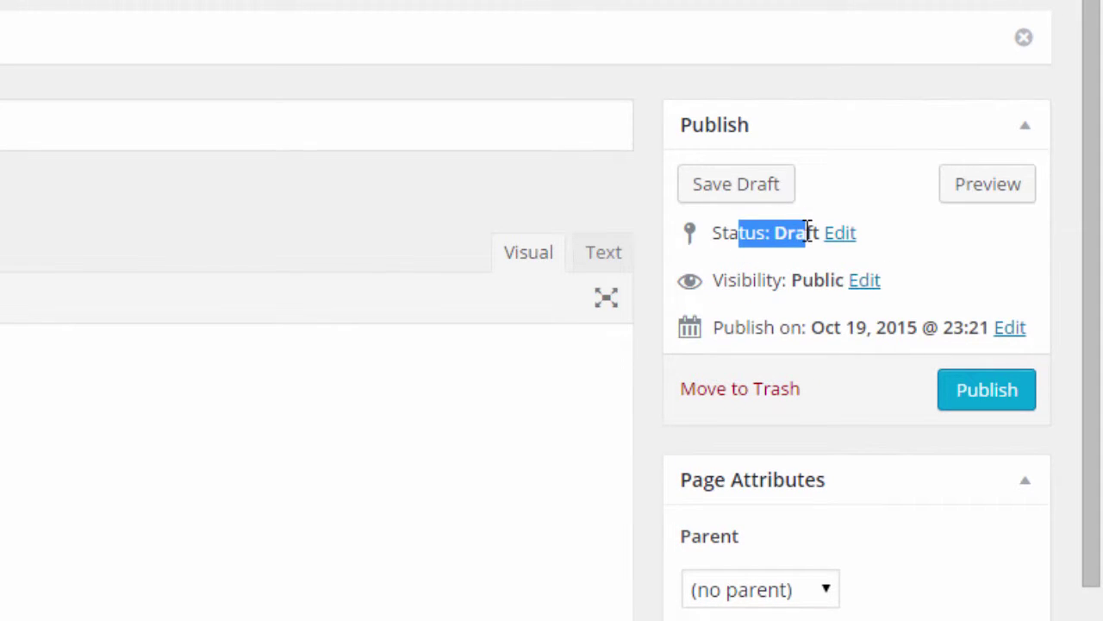
pyautogui.click(940, 234)
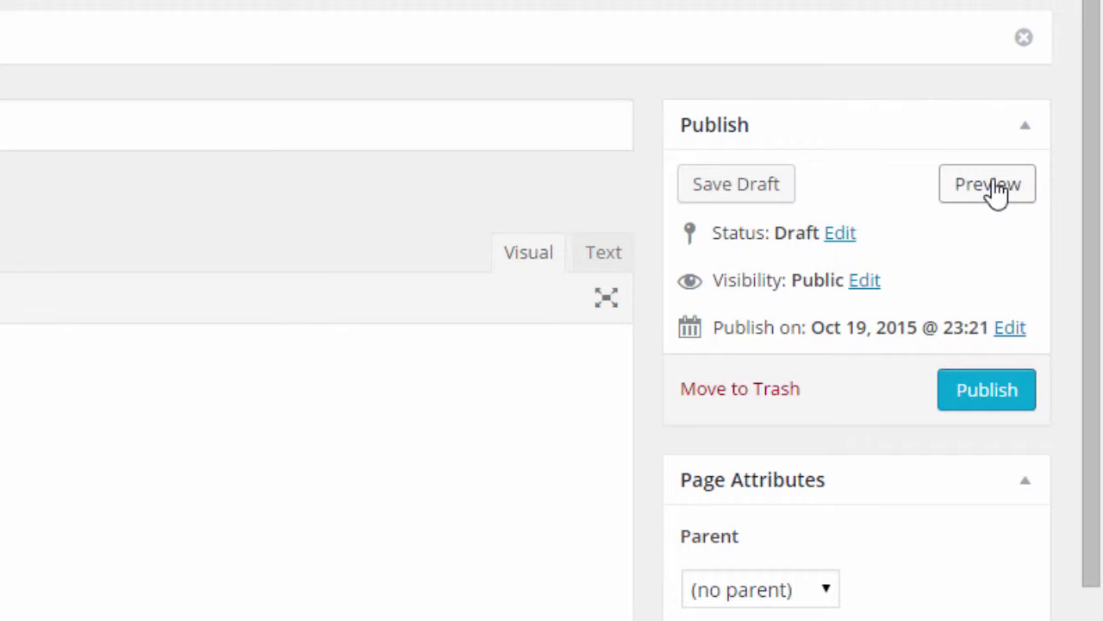
# Step: Preview the draft Home page, close the preview, and show its visibility options
pyautogui.click(997, 190)
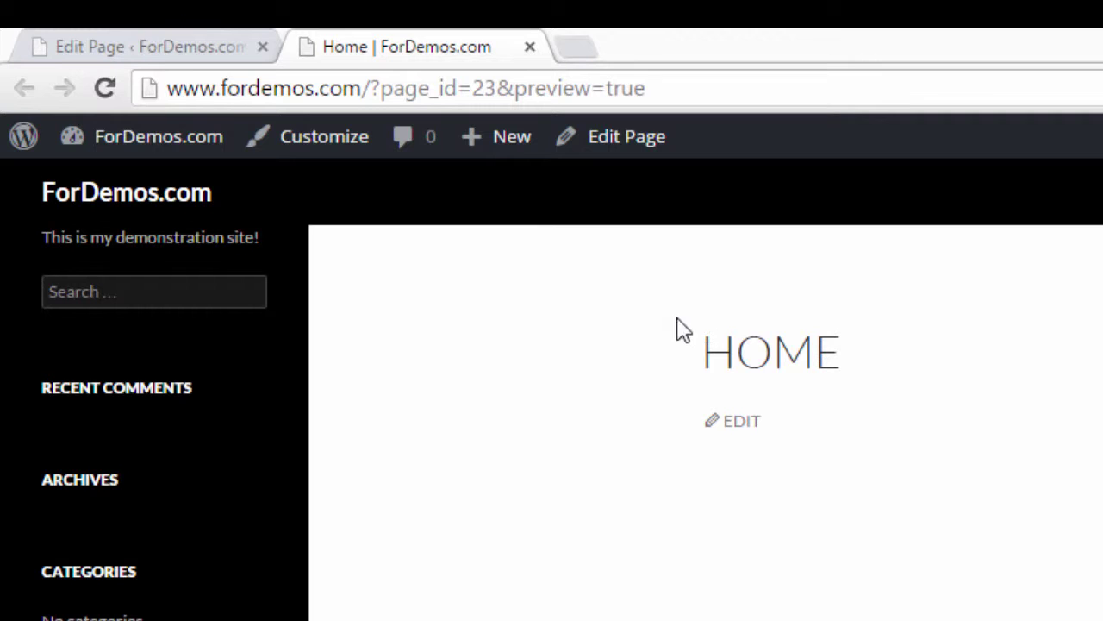
pyautogui.click(529, 46)
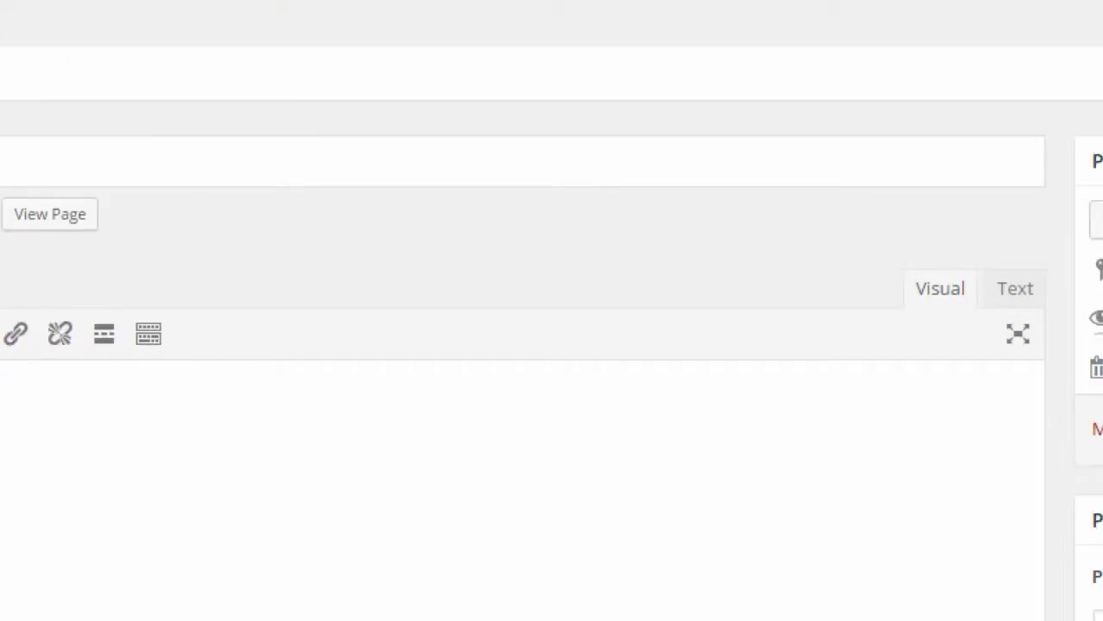
pyautogui.click(864, 205)
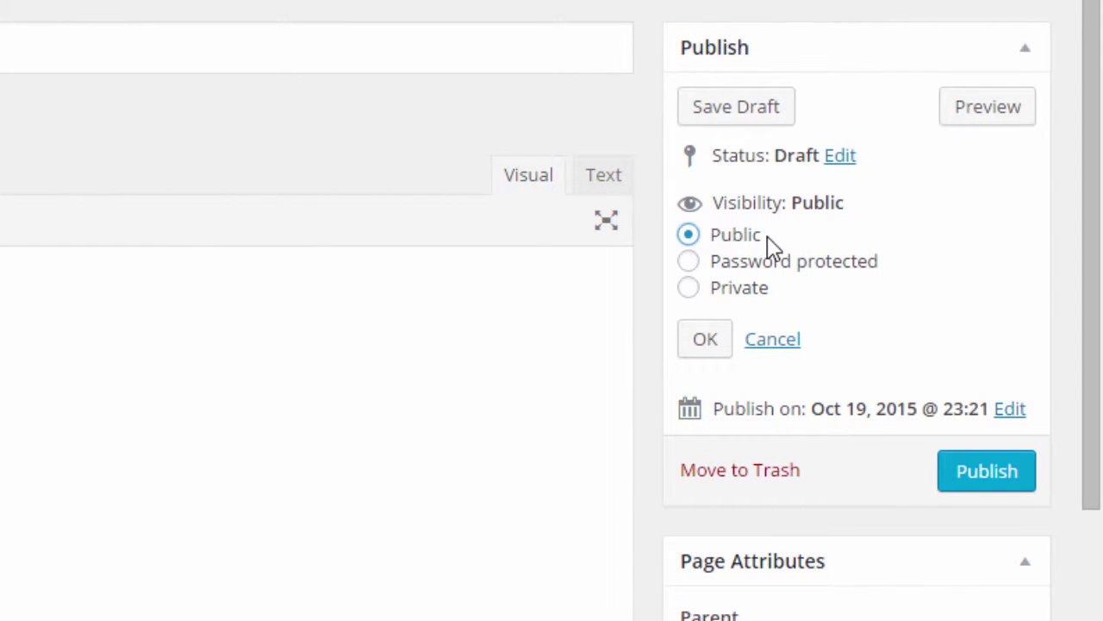
# Step: Set the Home page visibility to Password Protected with a page password
pyautogui.click(692, 291)
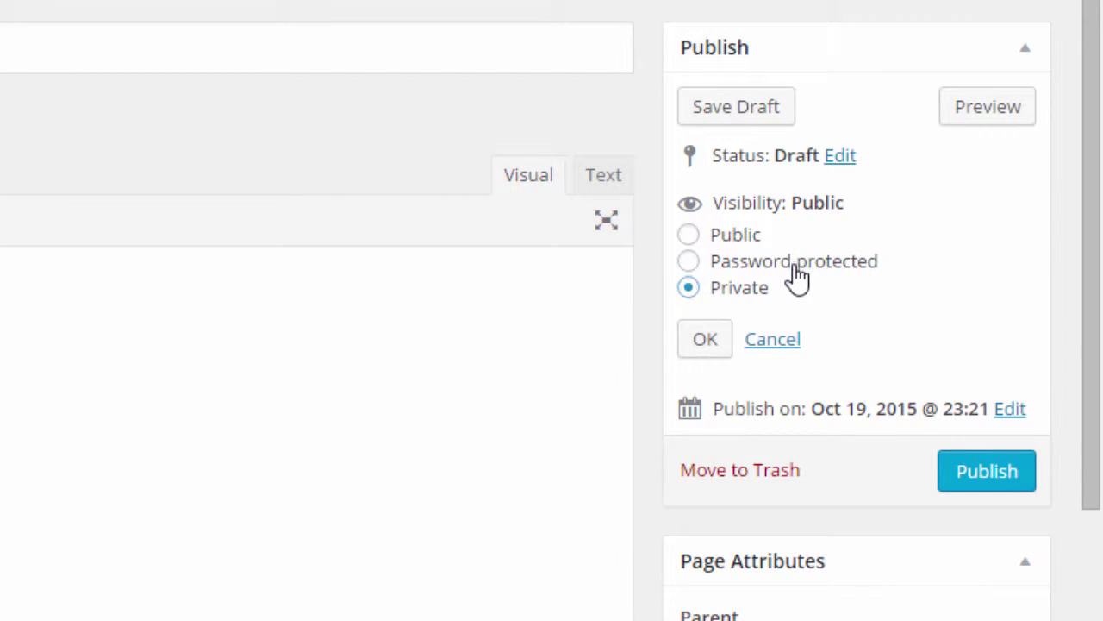
pyautogui.click(796, 270)
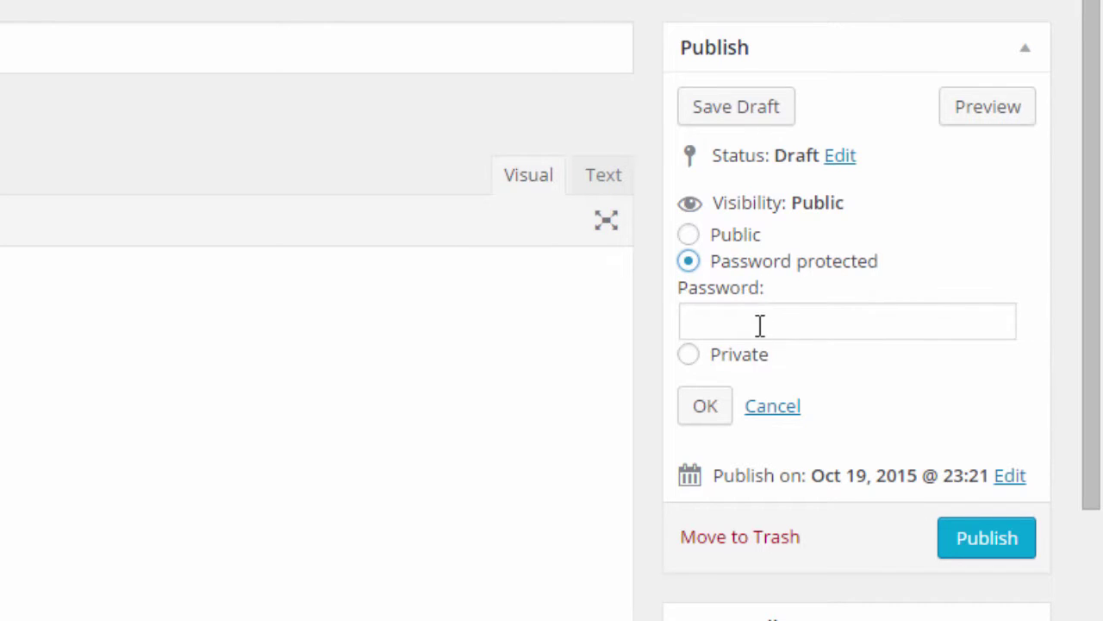
pyautogui.click(736, 314)
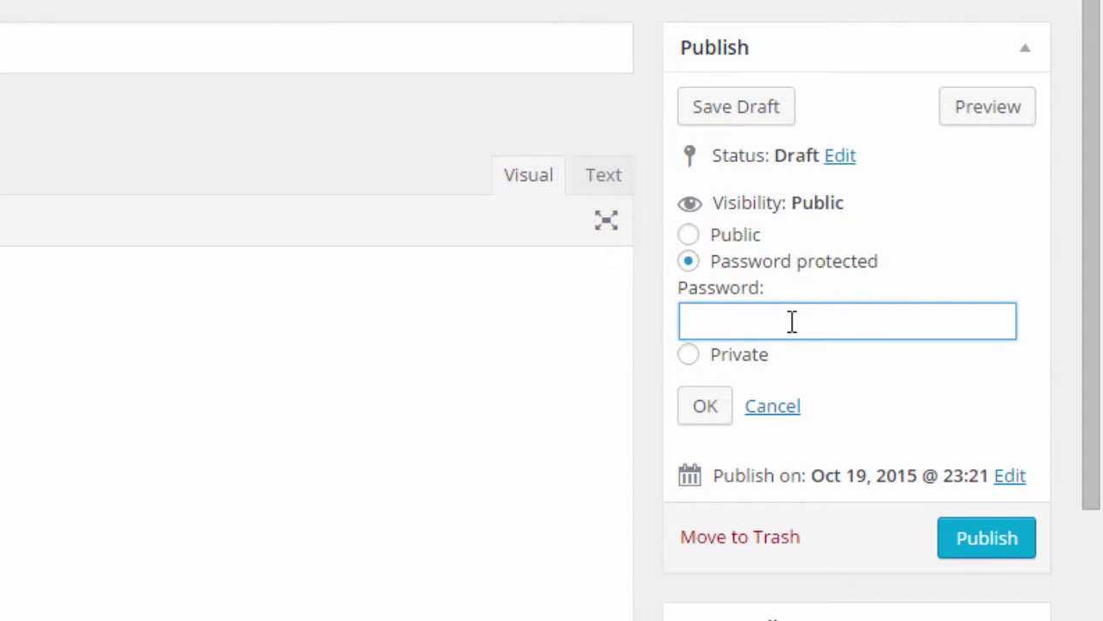
pyautogui.write('12345')
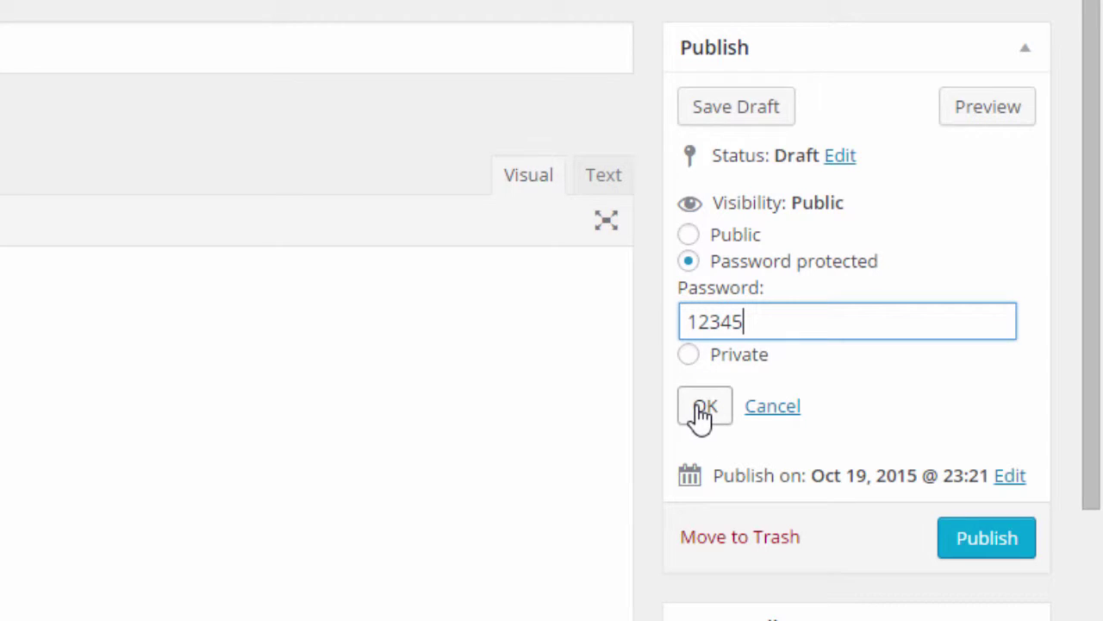
pyautogui.click(705, 419)
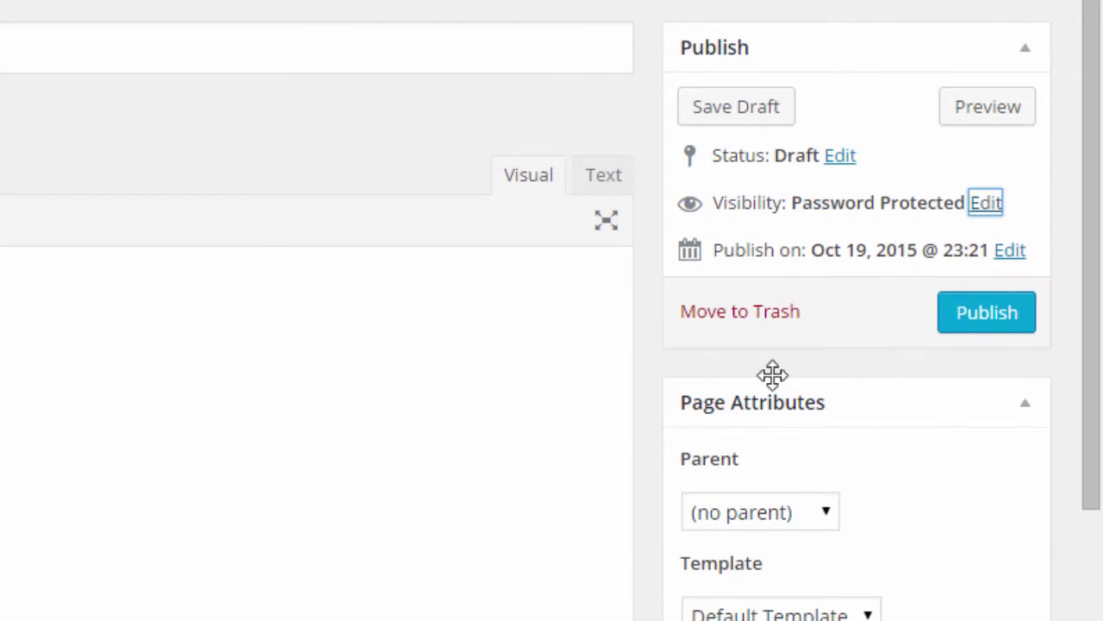
# Step: Publish the Home page, unlock it on the live site with a password, then return to the Dashboard
pyautogui.click(1005, 318)
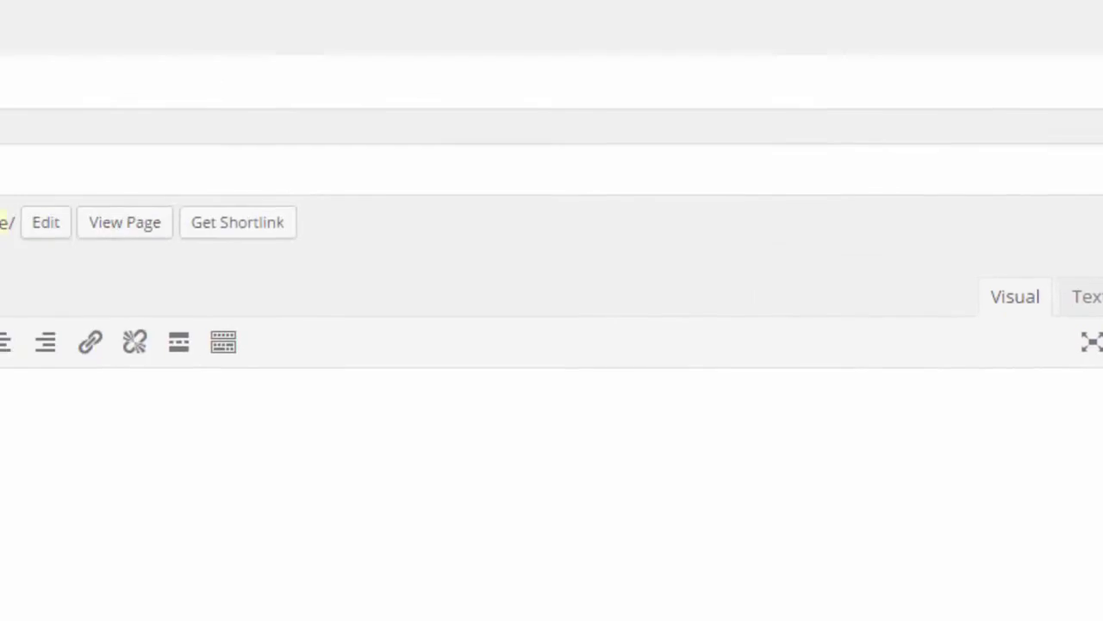
pyautogui.click(382, 225)
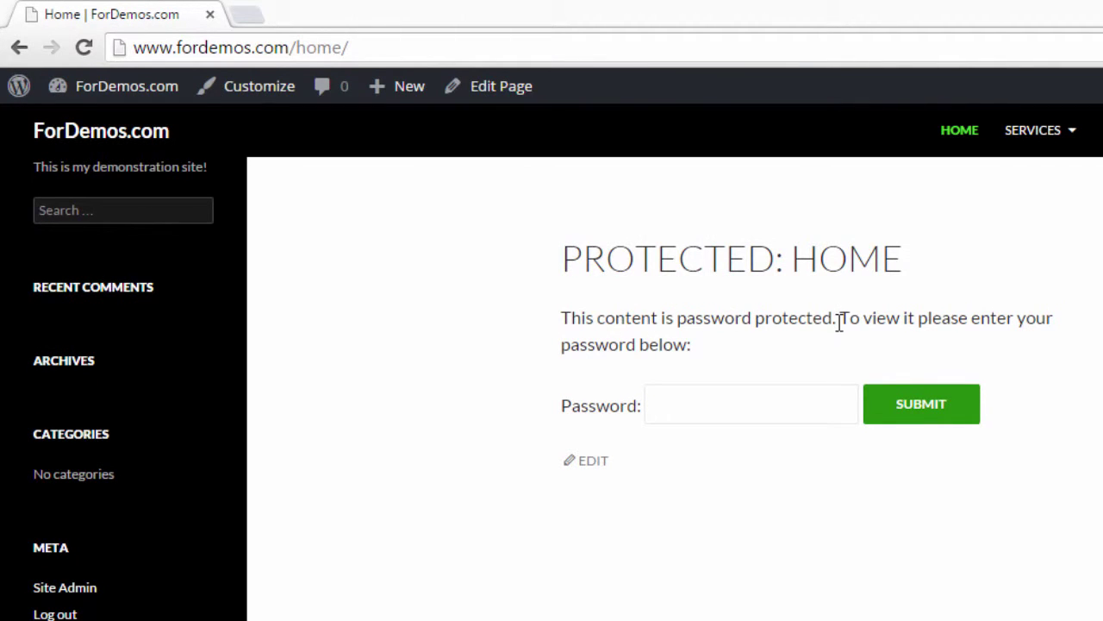
pyautogui.click(718, 402)
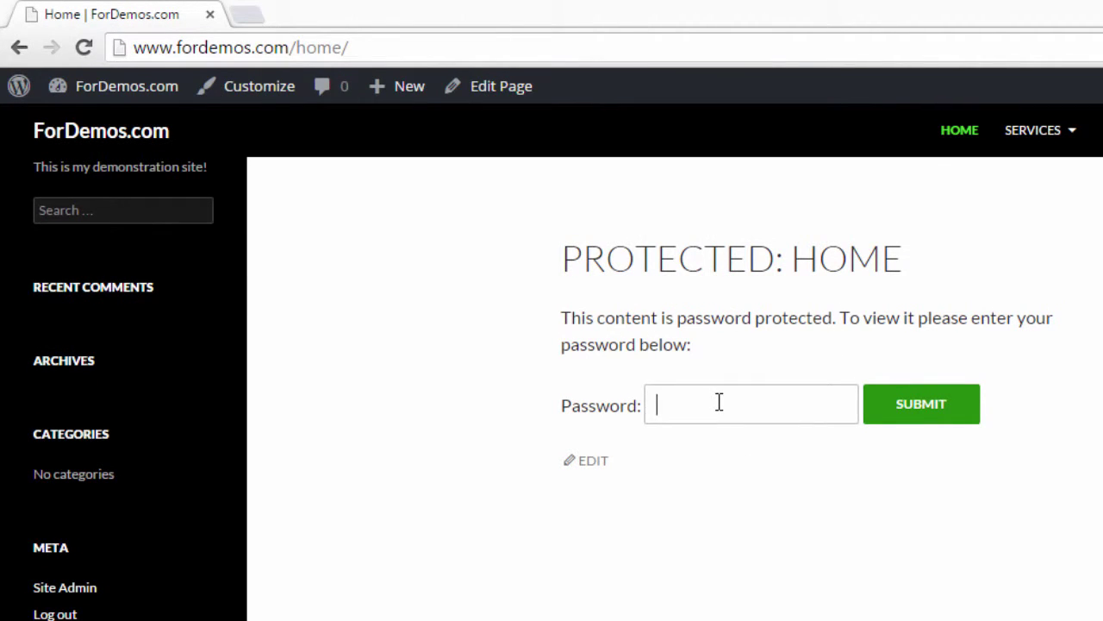
pyautogui.write('test')
pyautogui.click(913, 410)
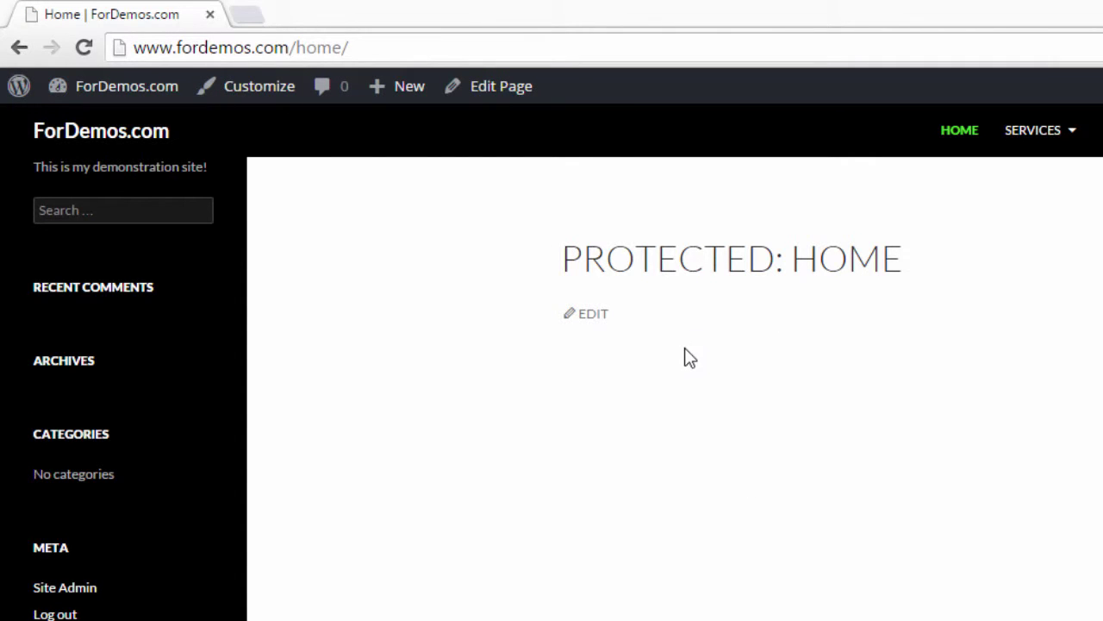
pyautogui.click(153, 86)
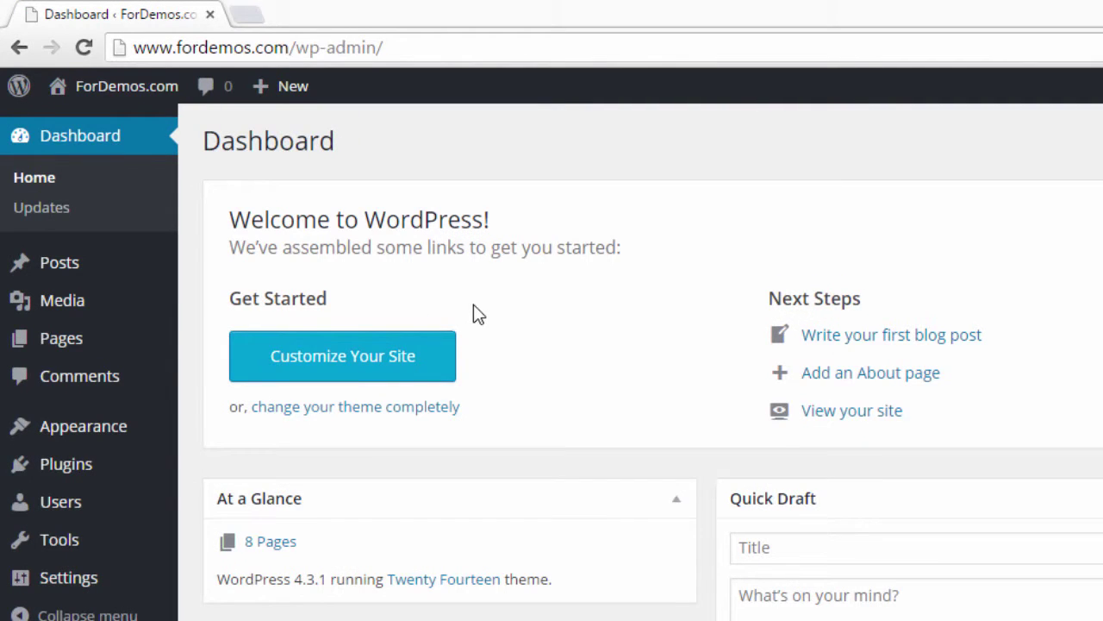
# Step: Reopen the Home page from All Pages and set its visibility back to Public
pyautogui.moveTo(101, 348)
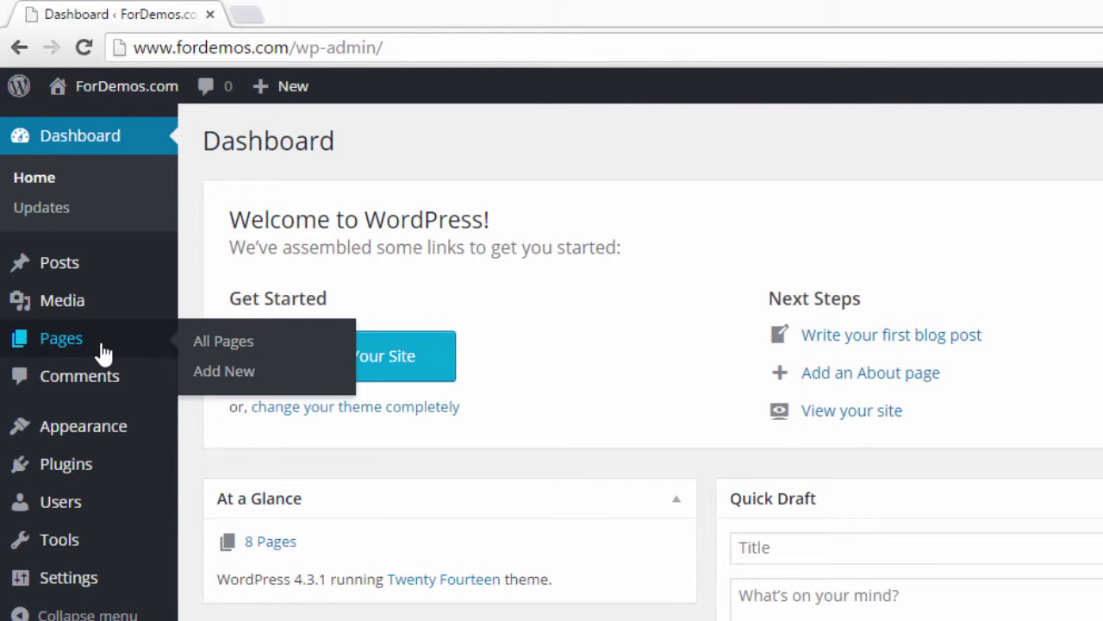
pyautogui.click(263, 347)
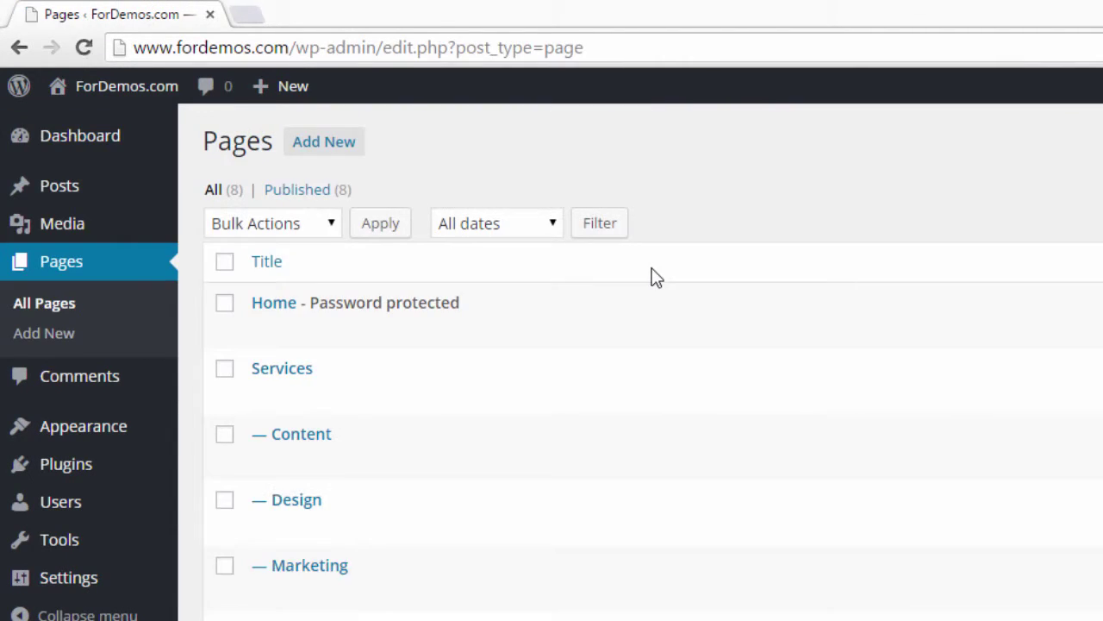
pyautogui.moveTo(410, 310)
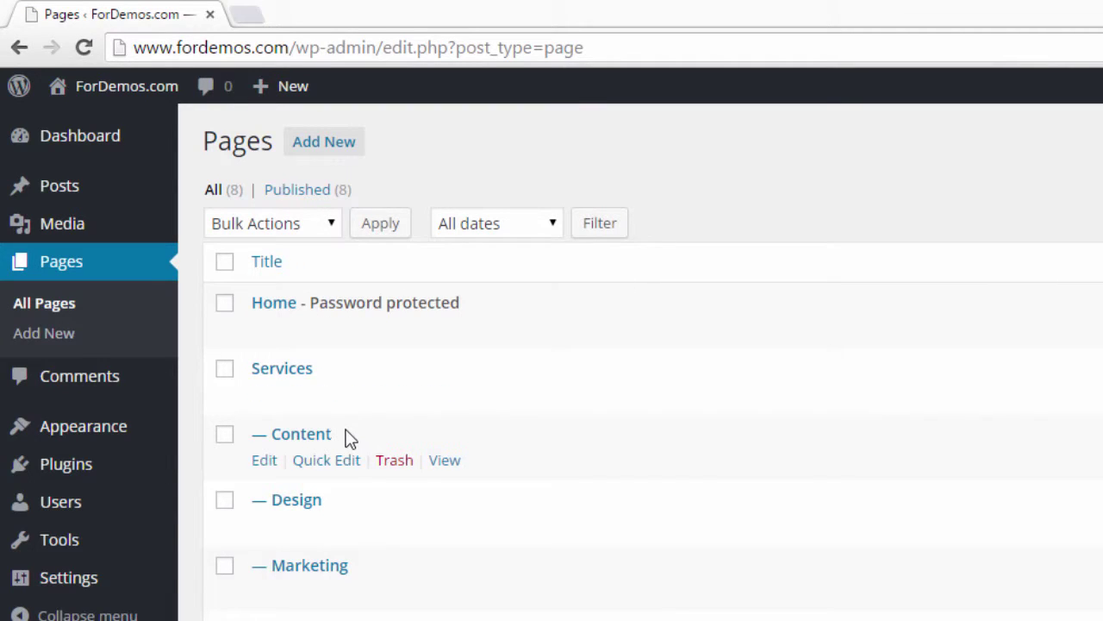
pyautogui.click(266, 334)
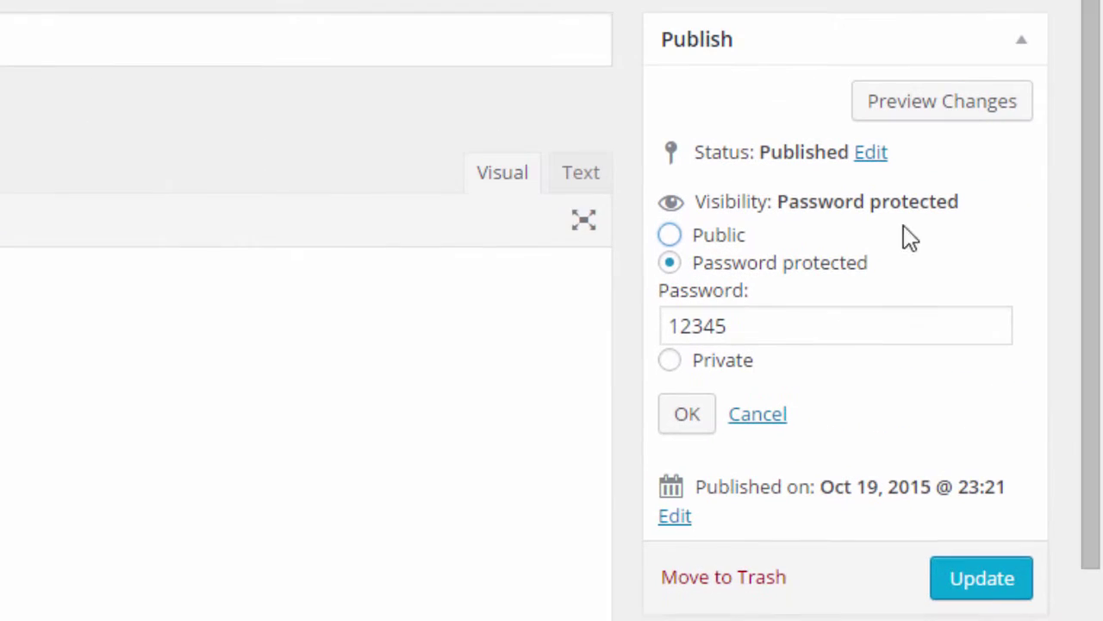
pyautogui.click(691, 236)
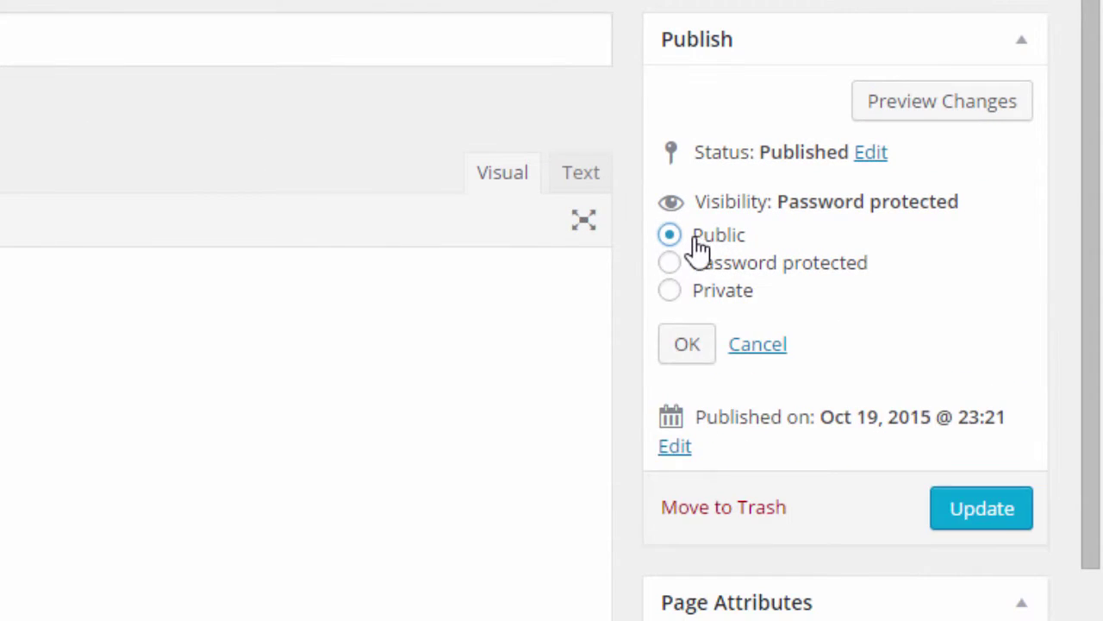
pyautogui.click(695, 343)
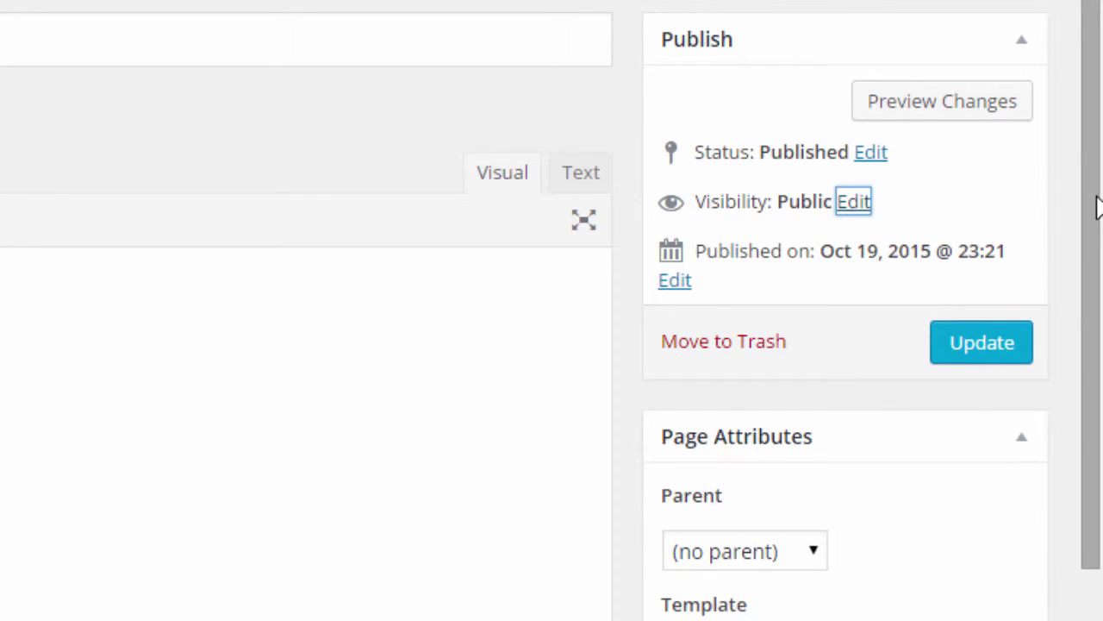
pyautogui.scroll(-1, 1097, 207)
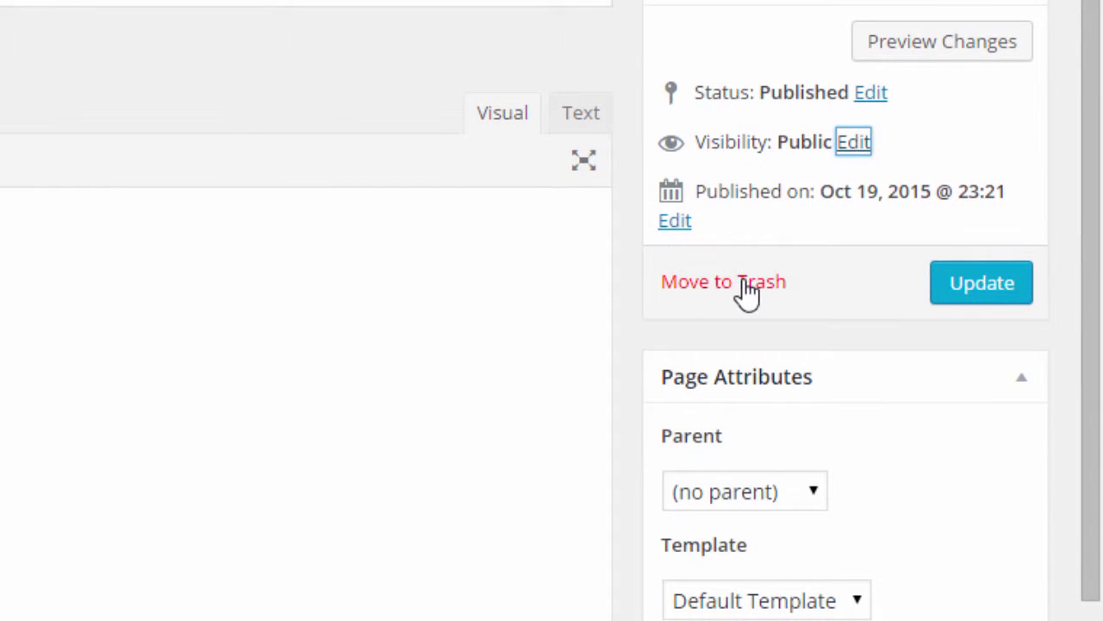
pyautogui.scroll(-4, 1084, 293)
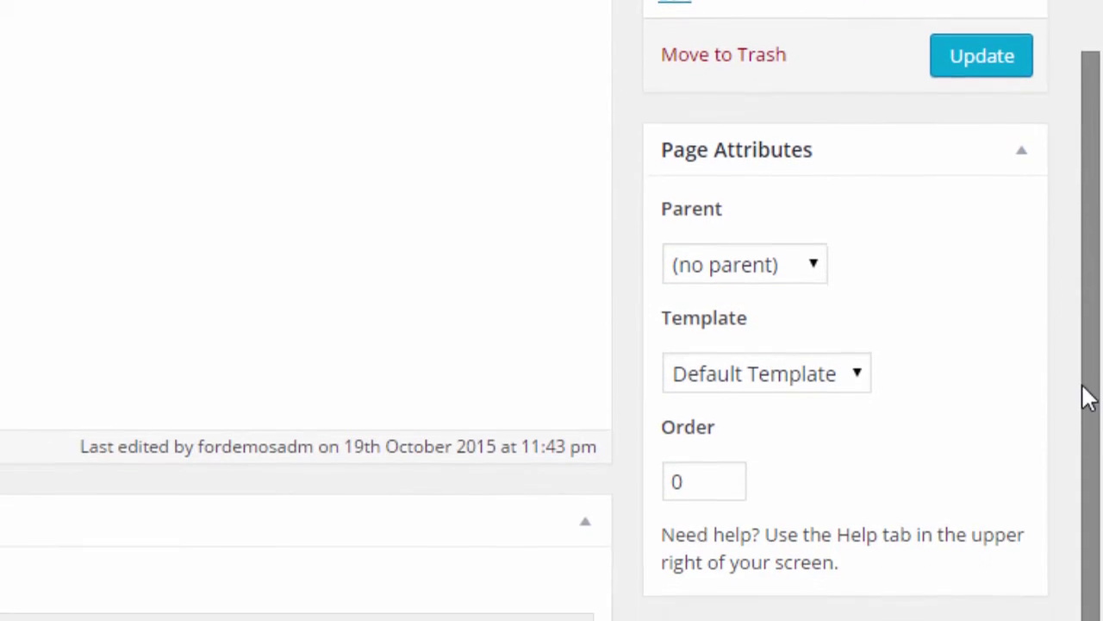
pyautogui.scroll(-2, 1088, 414)
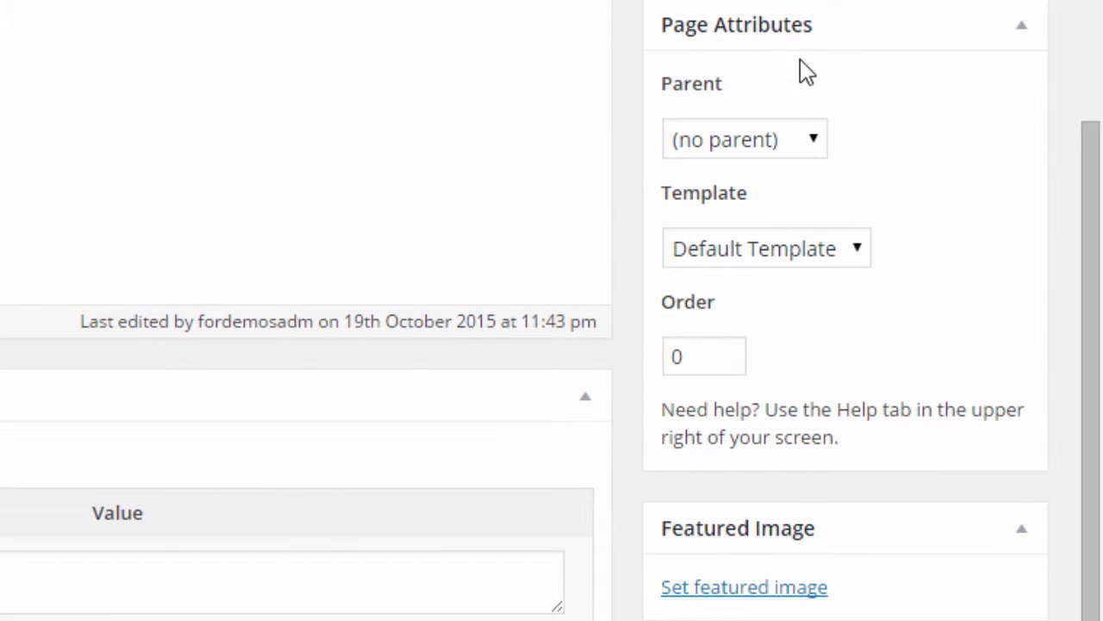
pyautogui.click(762, 150)
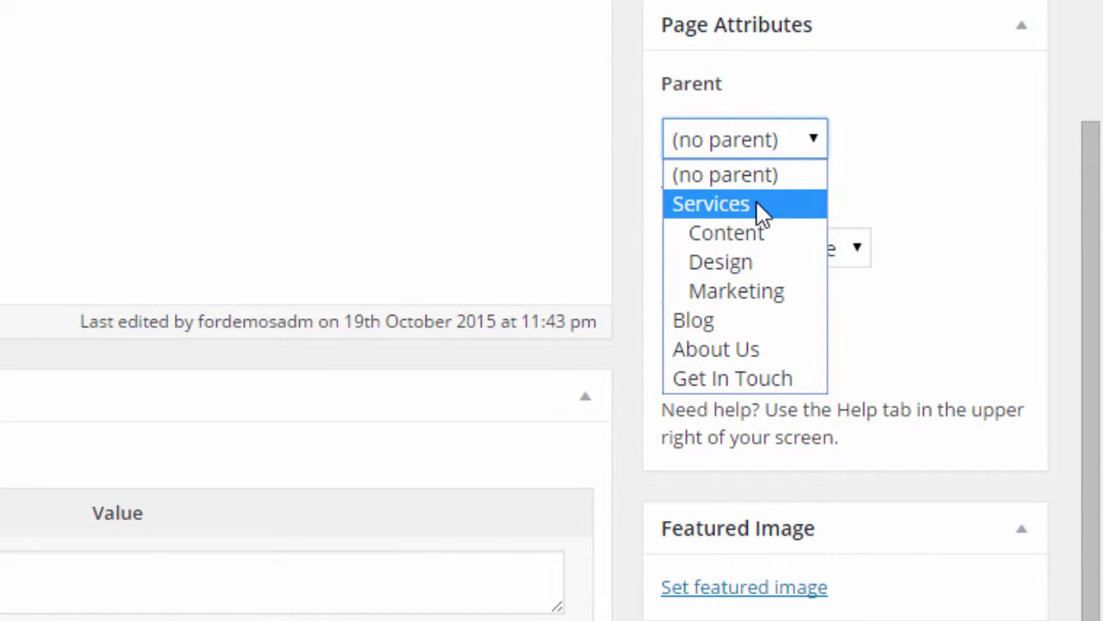
pyautogui.click(879, 112)
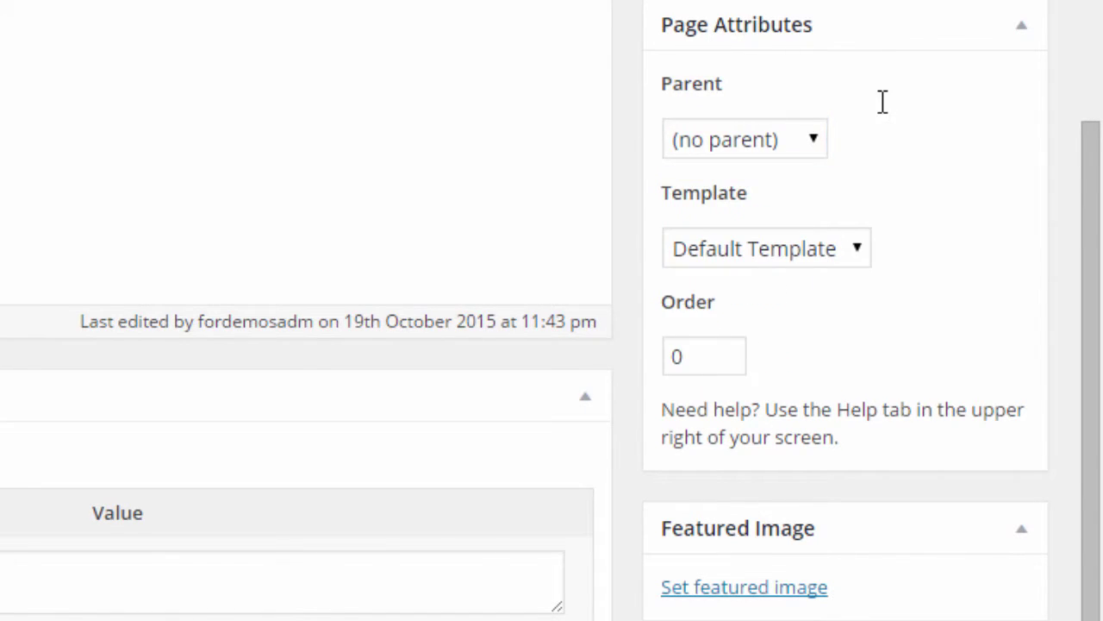
pyautogui.scroll(2, 871, 190)
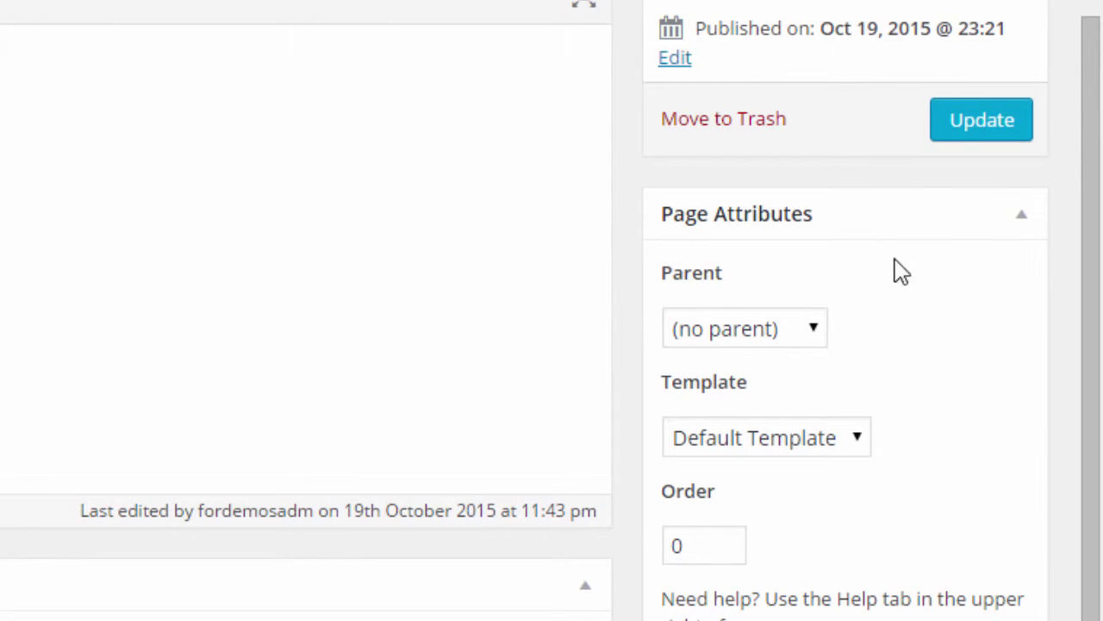
pyautogui.click(783, 338)
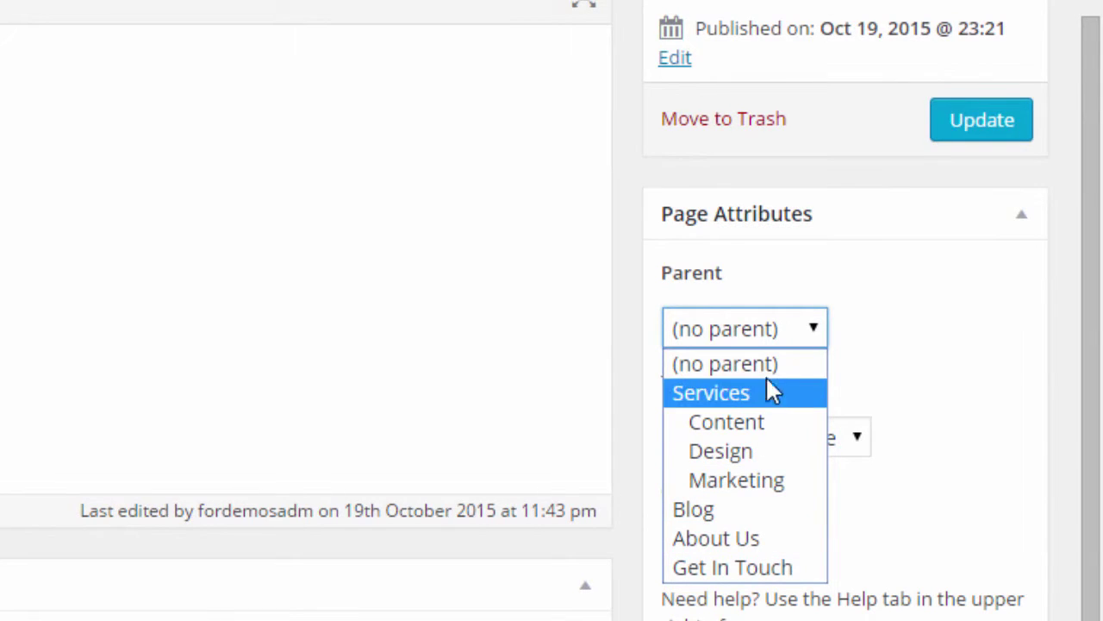
pyautogui.click(897, 330)
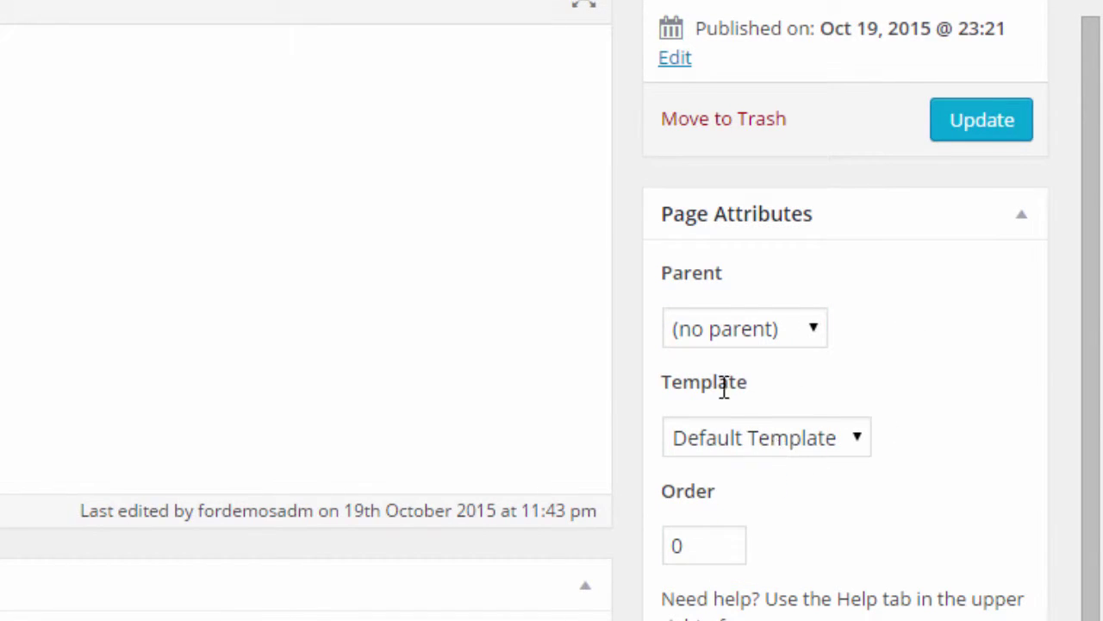
pyautogui.click(798, 447)
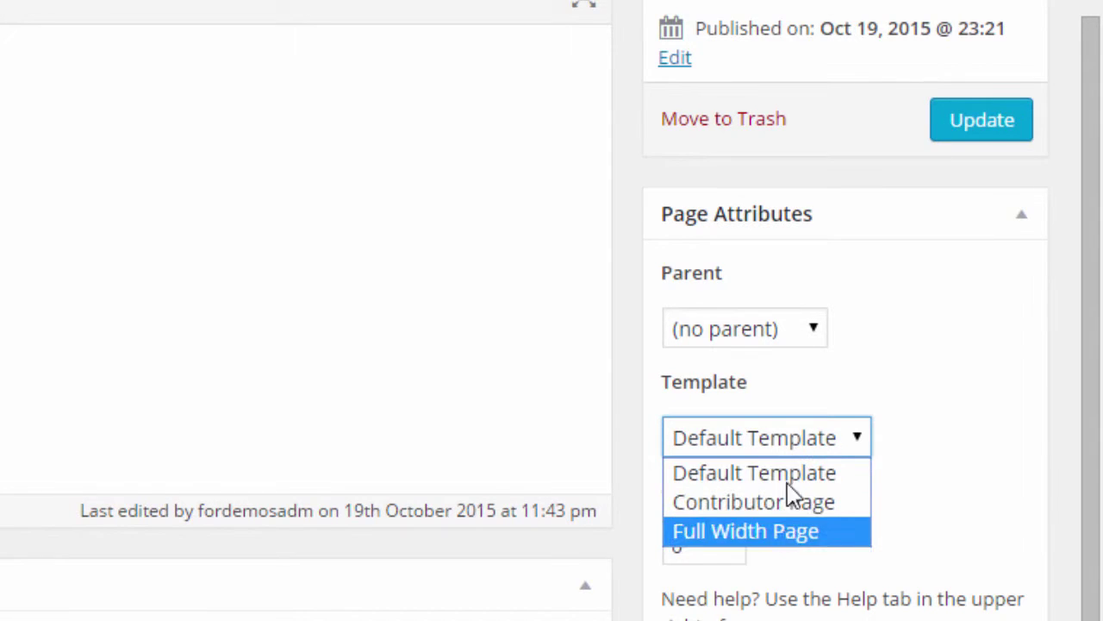
pyautogui.click(968, 402)
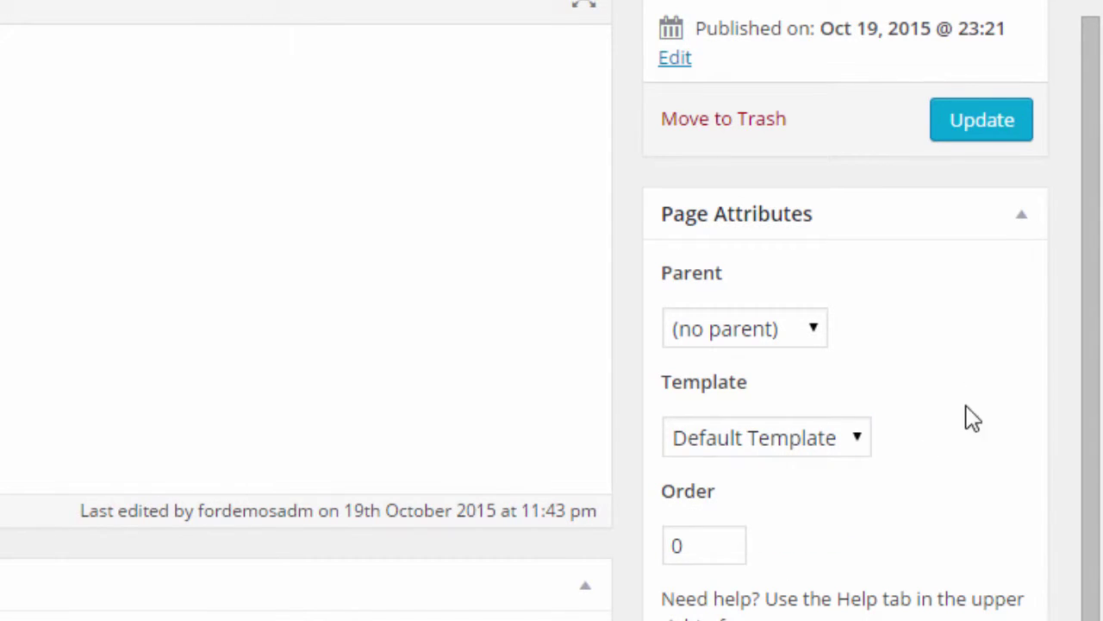
pyautogui.doubleClick(720, 544)
pyautogui.moveTo(1077, 409); pyautogui.dragTo(1076, 476)
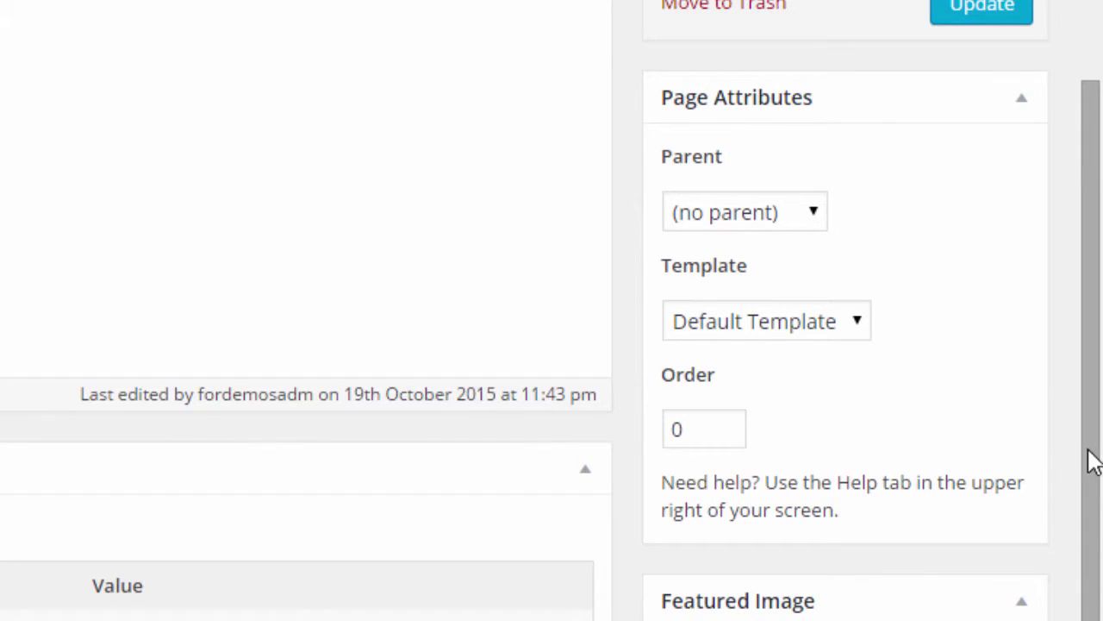
pyautogui.moveTo(1086, 439); pyautogui.dragTo(1095, 360)
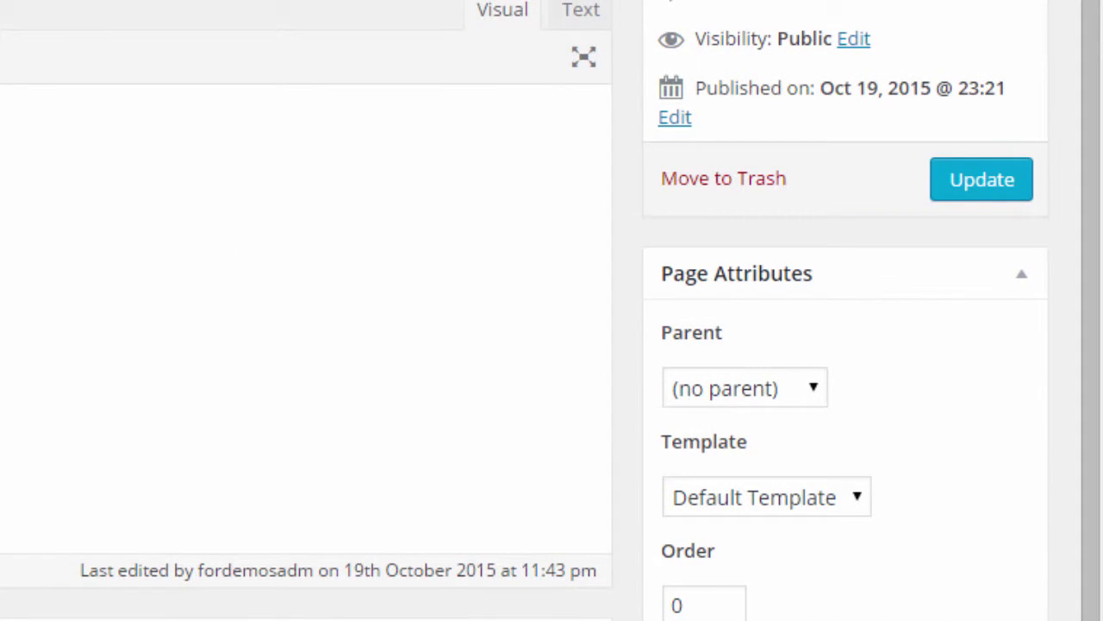
pyautogui.click(774, 505)
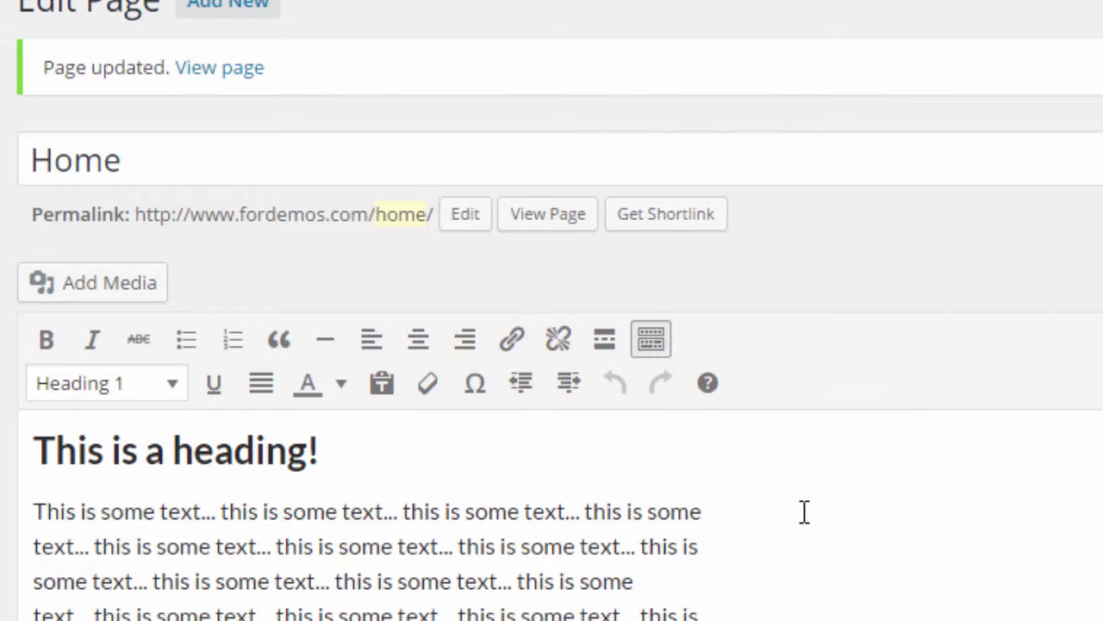
pyautogui.scroll(-4, 400, 588)
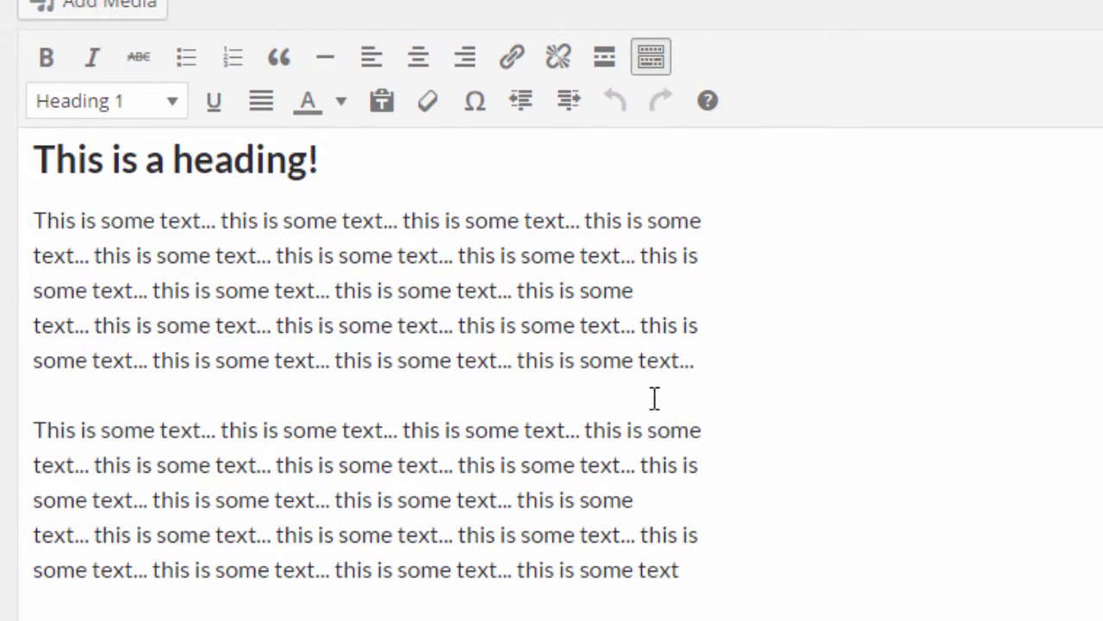
pyautogui.scroll(2, 1018, 439)
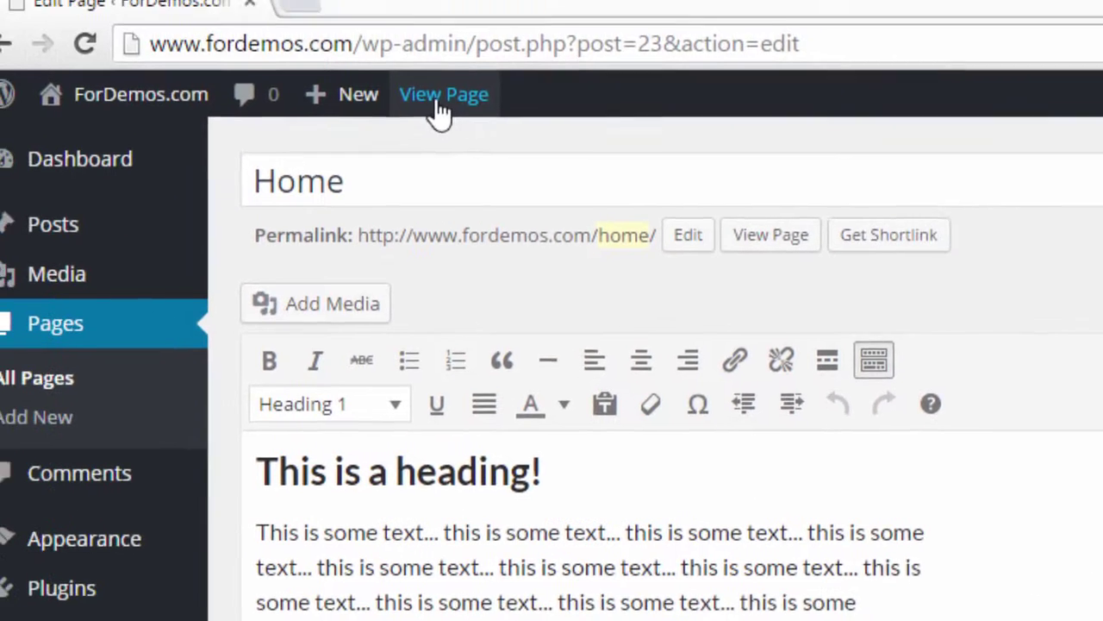
pyautogui.rightClick(476, 122)
pyautogui.click(491, 141)
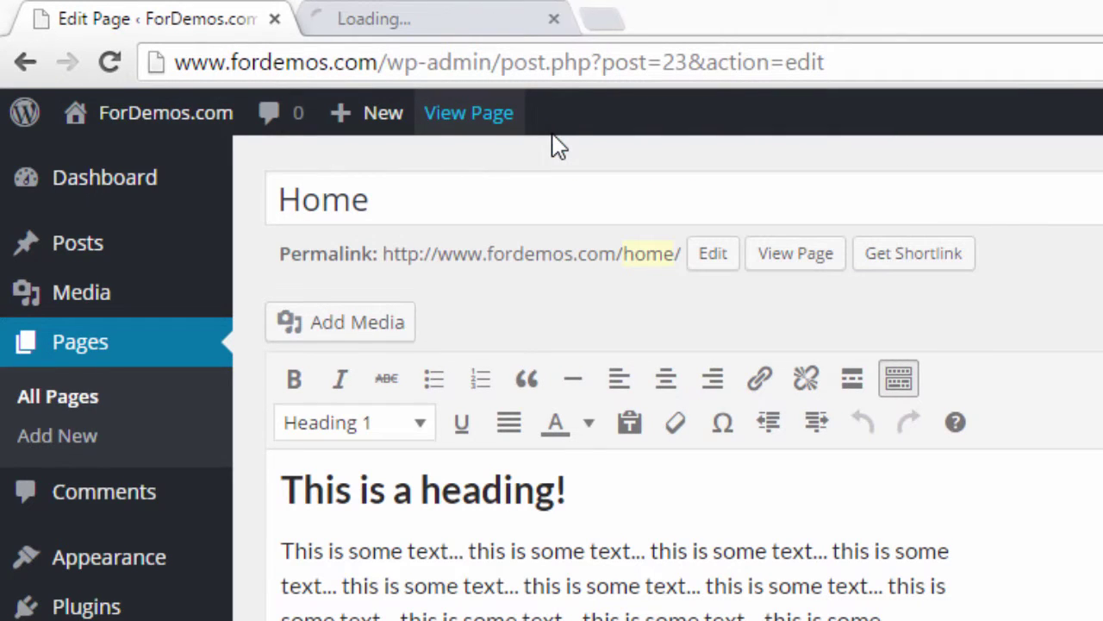
pyautogui.click(399, 24)
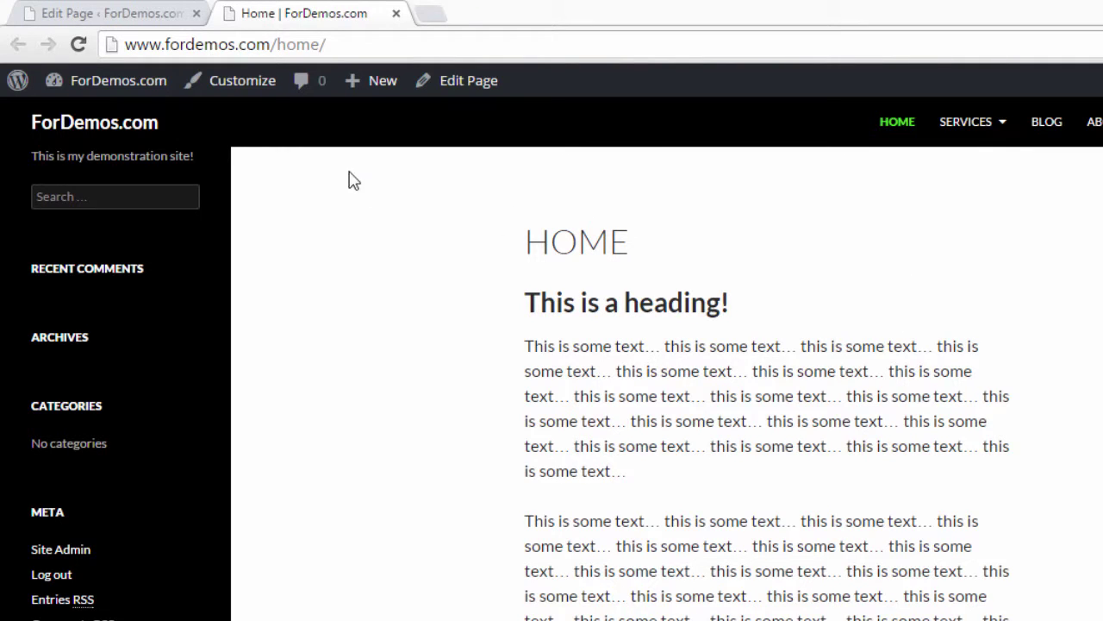
pyautogui.moveTo(997, 149)
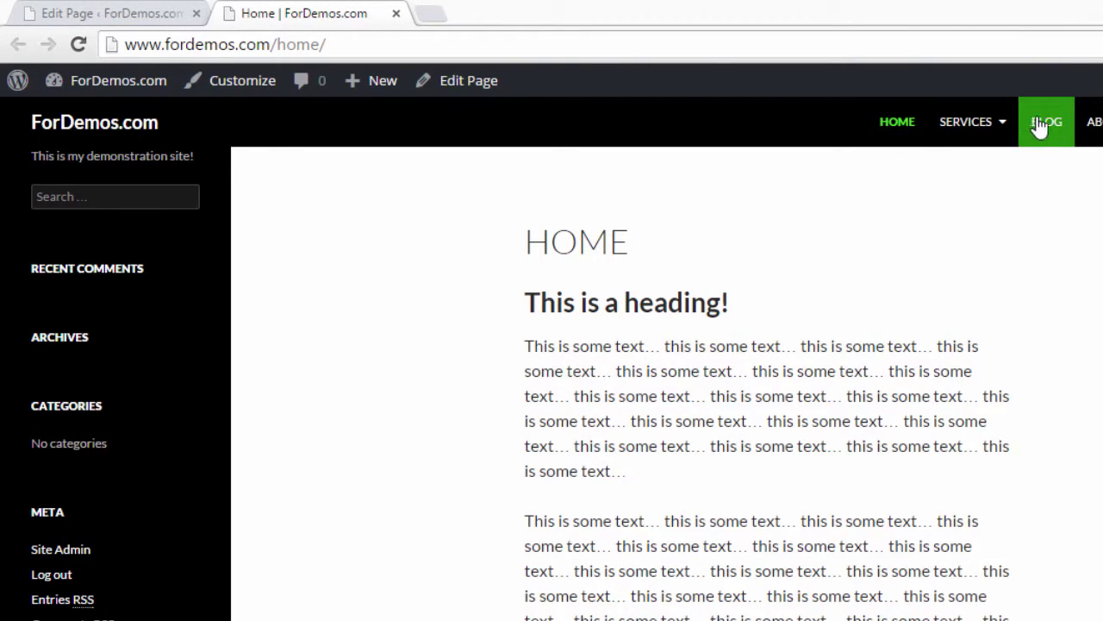
pyautogui.moveTo(988, 129)
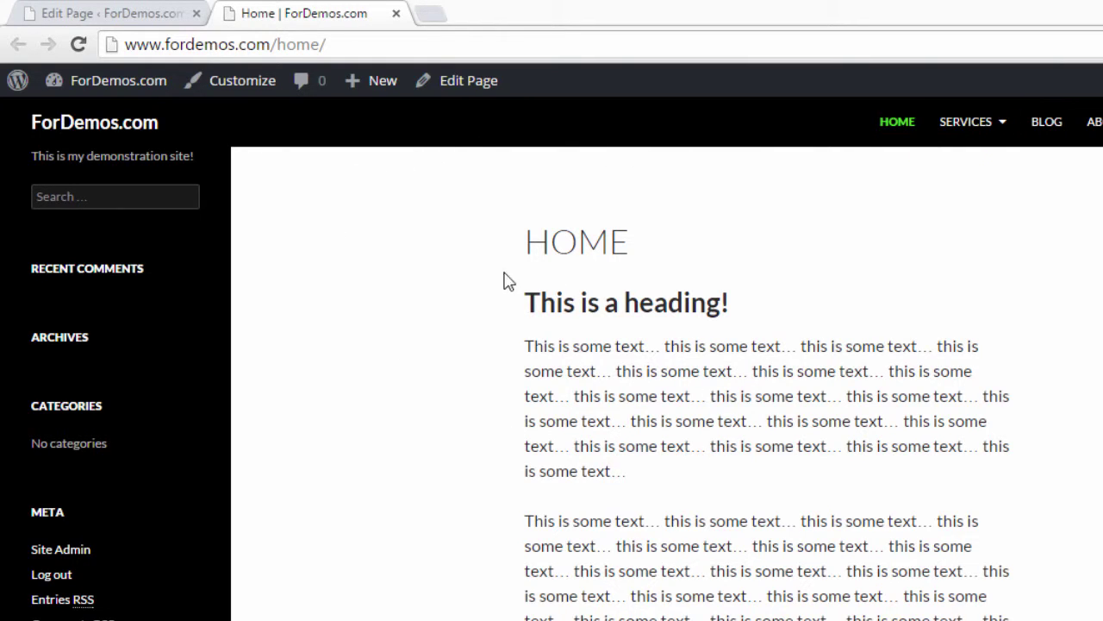
pyautogui.click(396, 14)
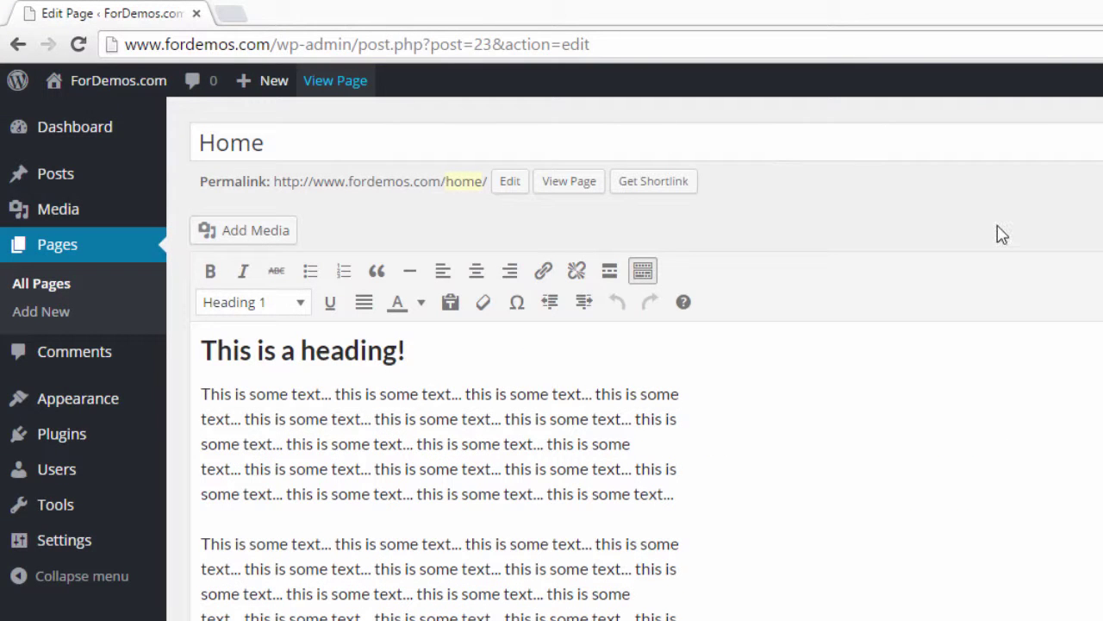
# Step: Set the Home page template to Full Width Page and update the page
pyautogui.scroll(-1, 551, 388)
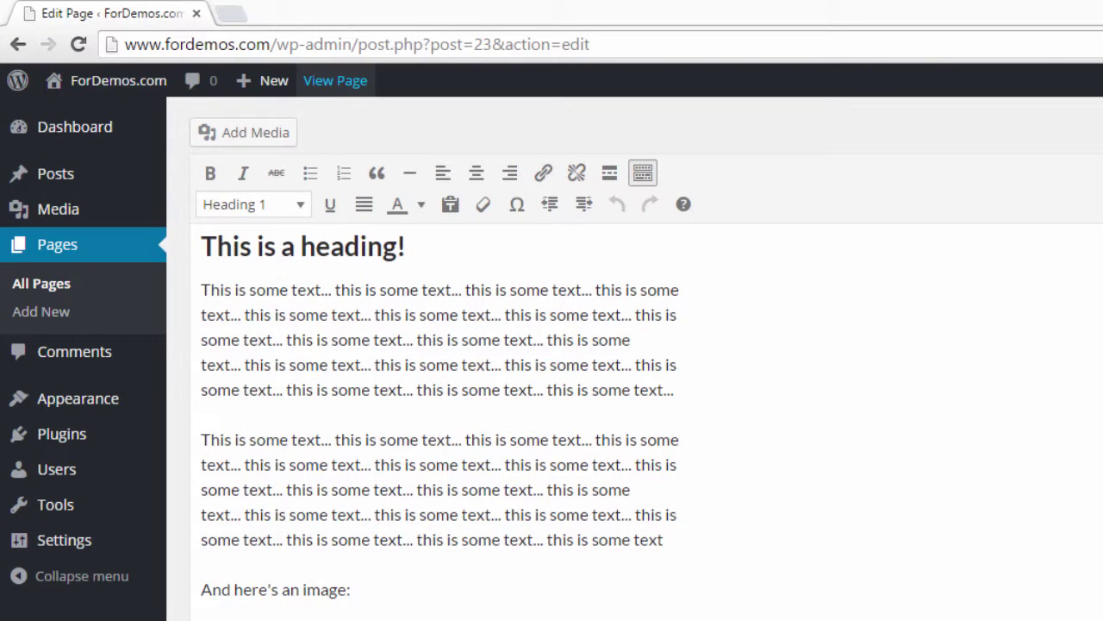
pyautogui.click(820, 394)
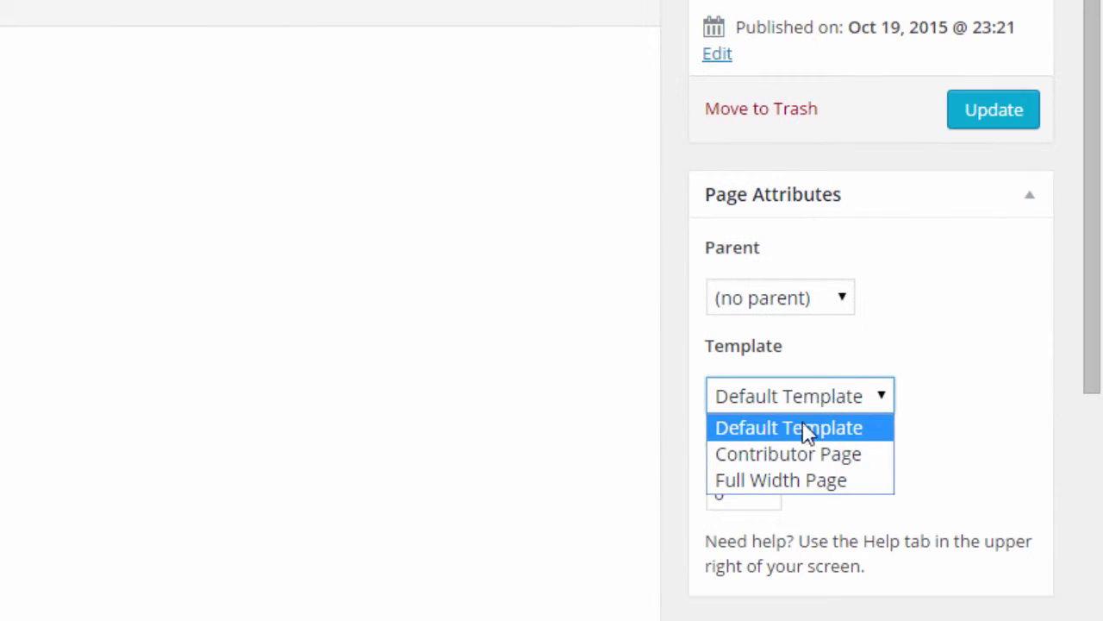
pyautogui.click(823, 488)
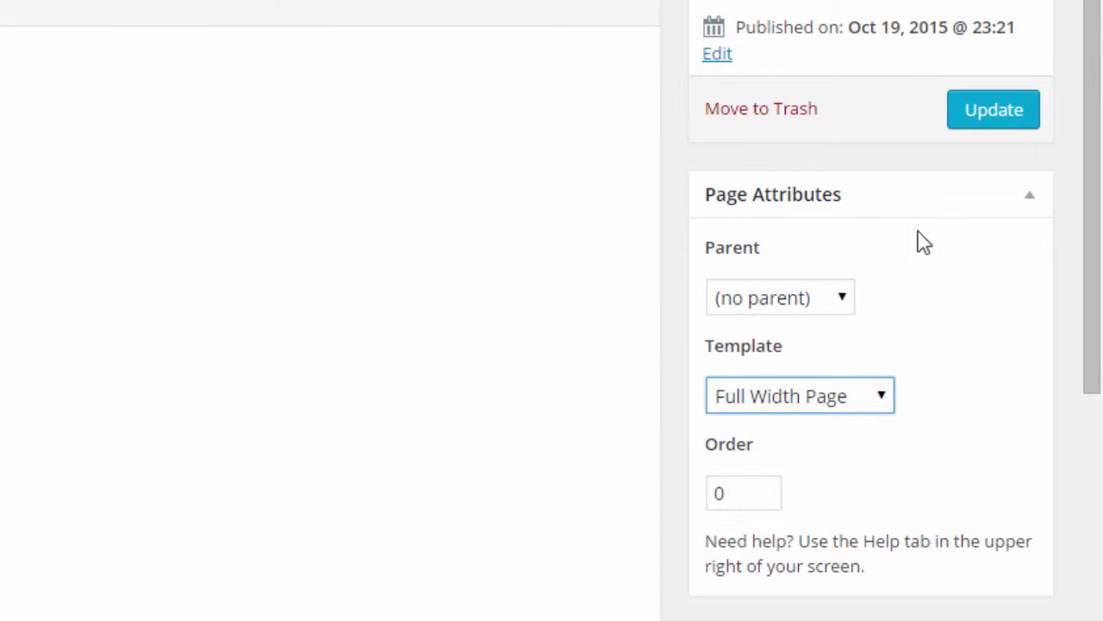
pyautogui.click(996, 112)
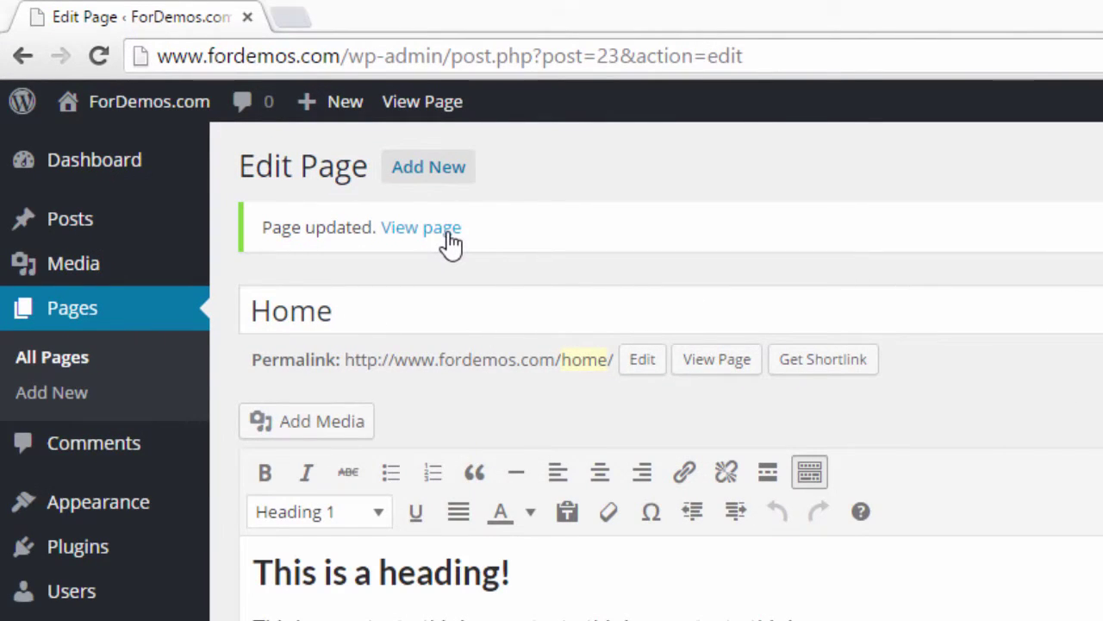
# Step: Check the live Home page in a new browser tab, then close that tab
pyautogui.rightClick(451, 244)
pyautogui.click(517, 249)
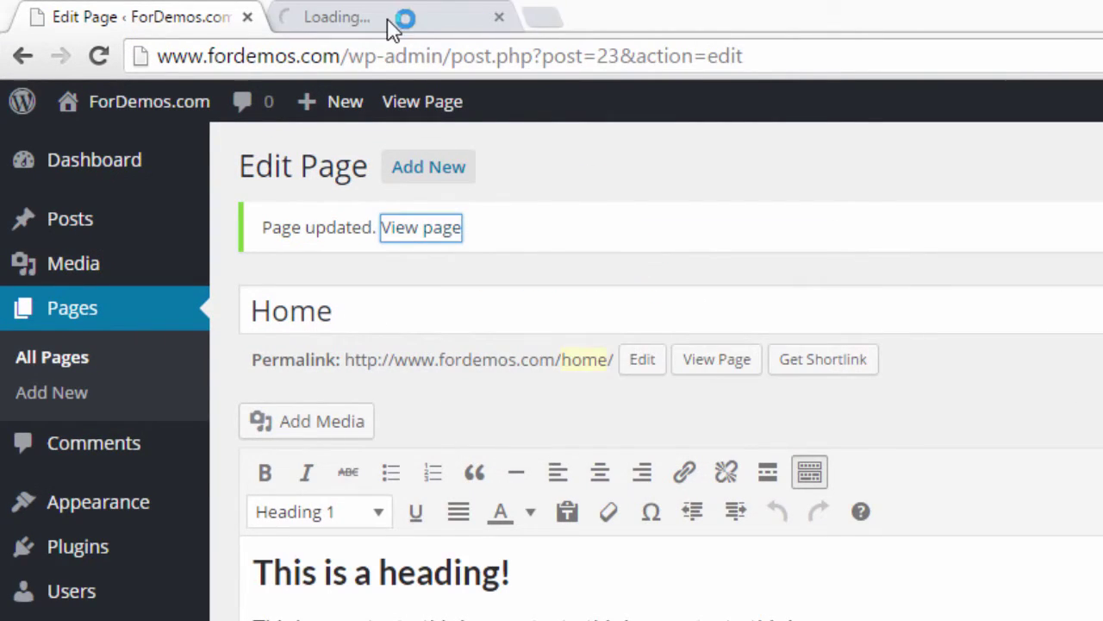
pyautogui.click(390, 20)
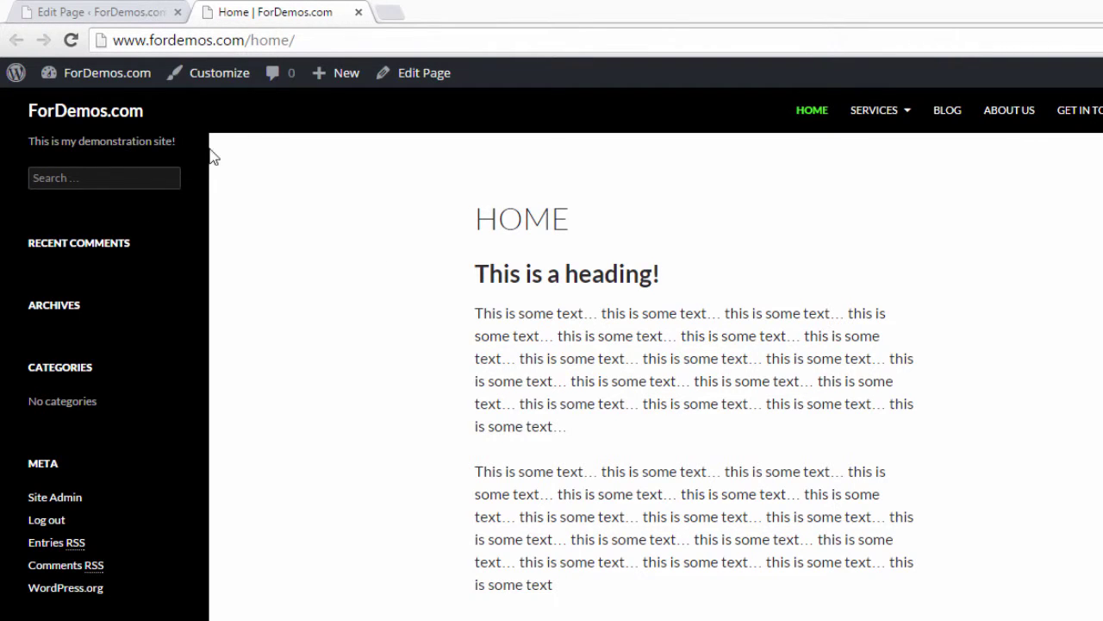
pyautogui.click(359, 13)
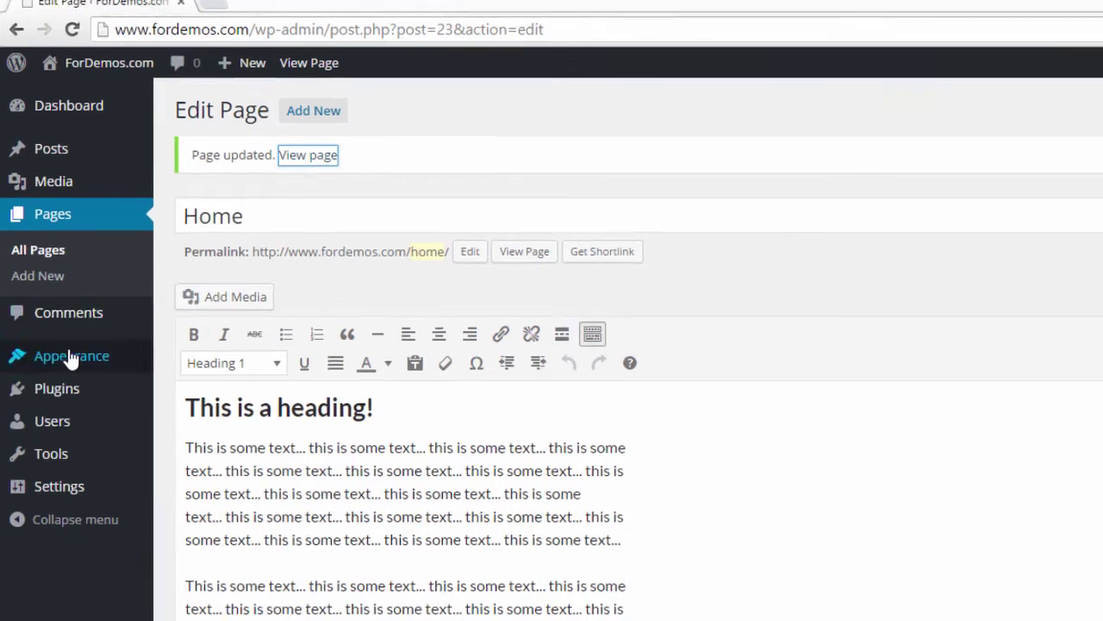
# Step: Activate the Enfold theme under Appearance > Themes and visit the site's front page
pyautogui.moveTo(86, 363)
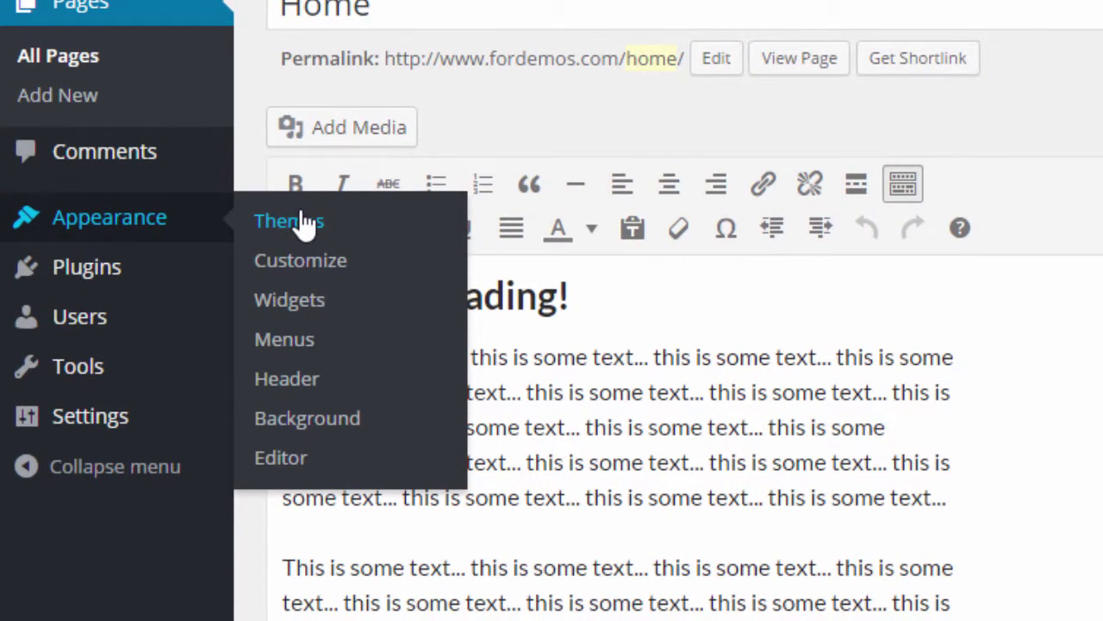
pyautogui.click(304, 222)
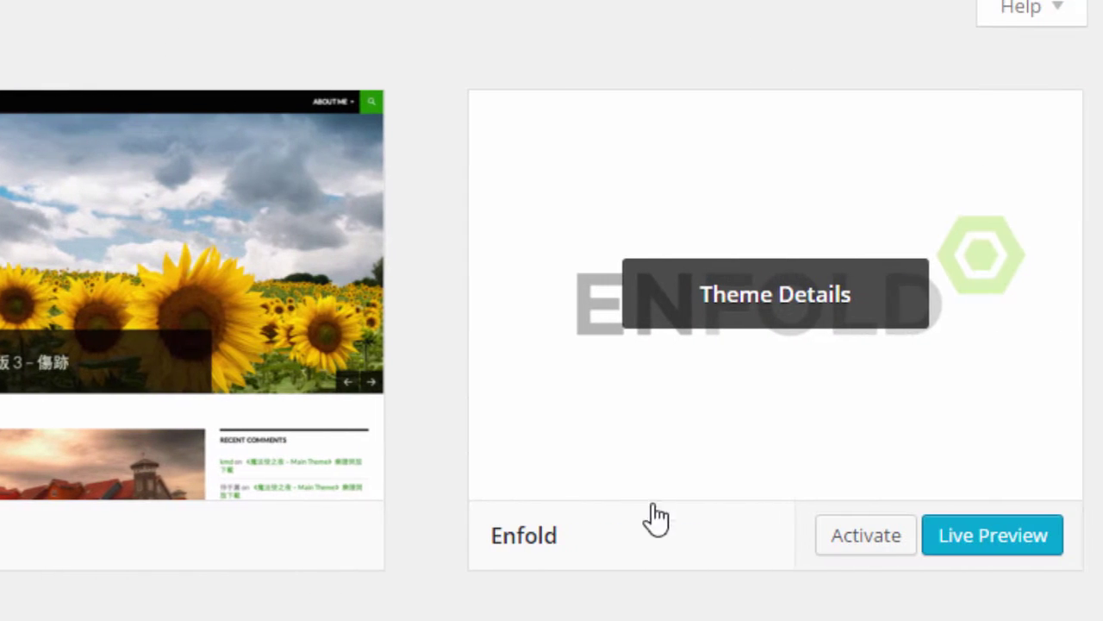
pyautogui.click(879, 547)
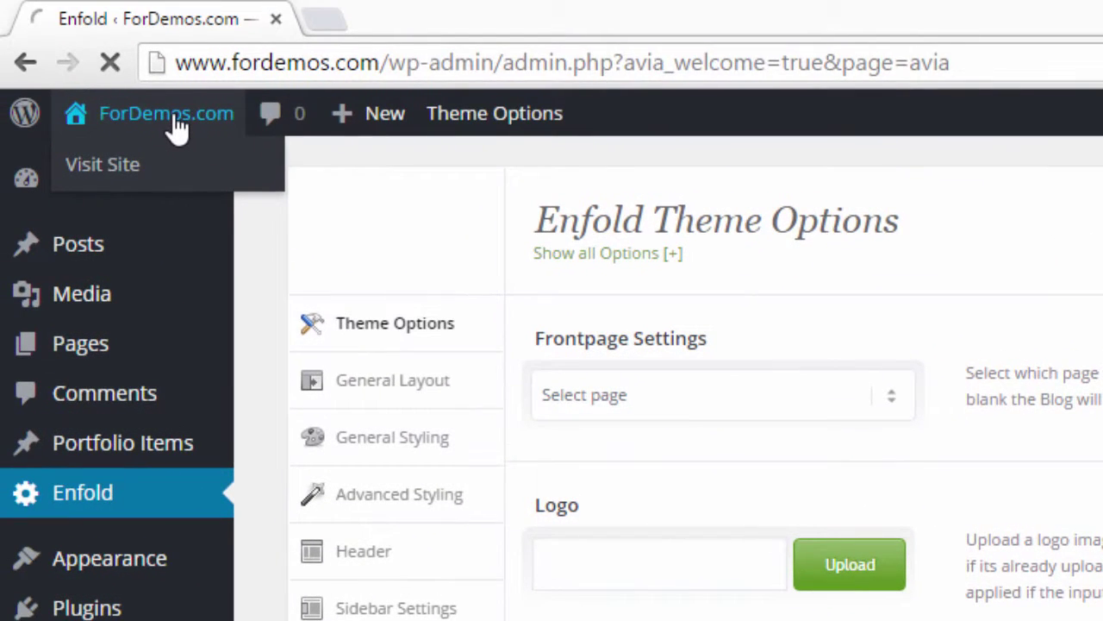
pyautogui.click(36, 15)
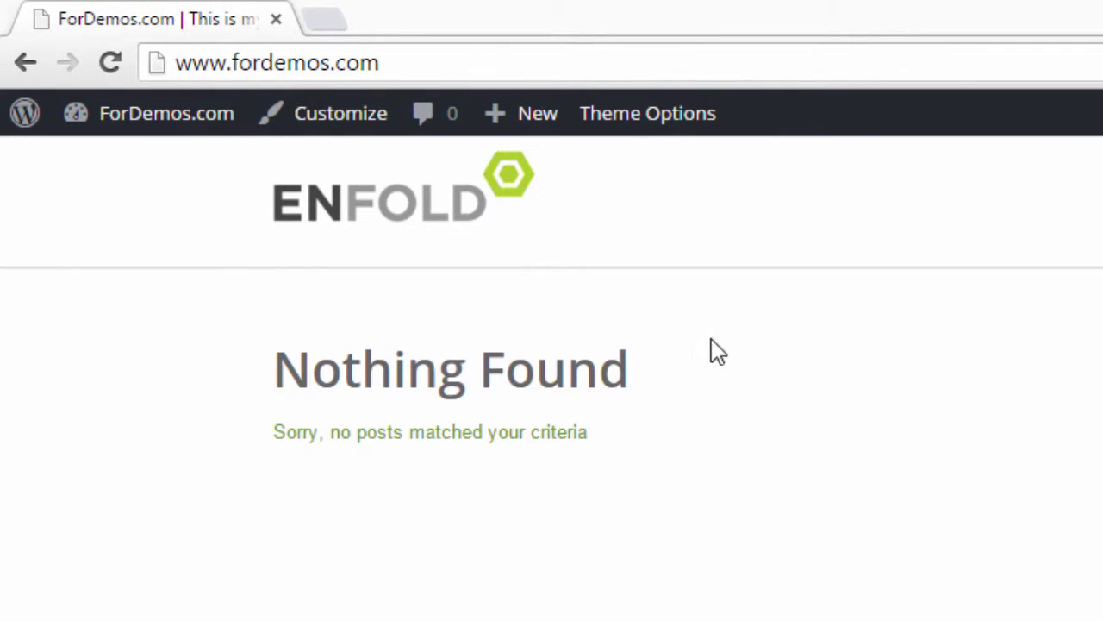
# Step: Reload the front page, then go back to the admin dashboard
pyautogui.press('F5')
pyautogui.click(164, 131)
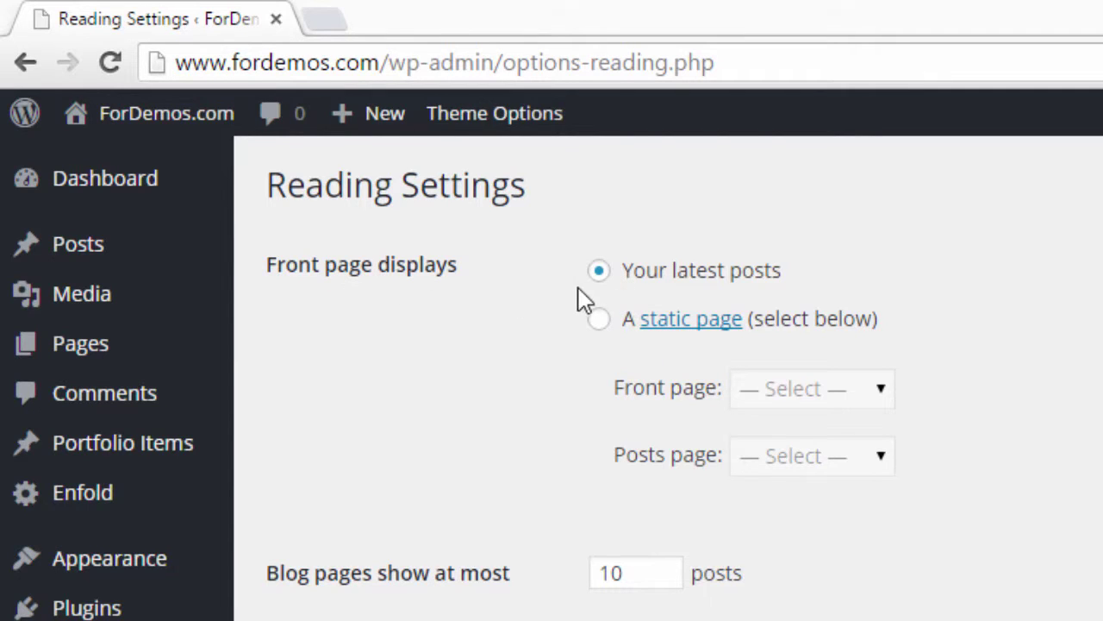
# Step: Set Reading to a static page with Front page Home and Posts page Blog, save, then view the site
pyautogui.click(598, 319)
pyautogui.click(862, 392)
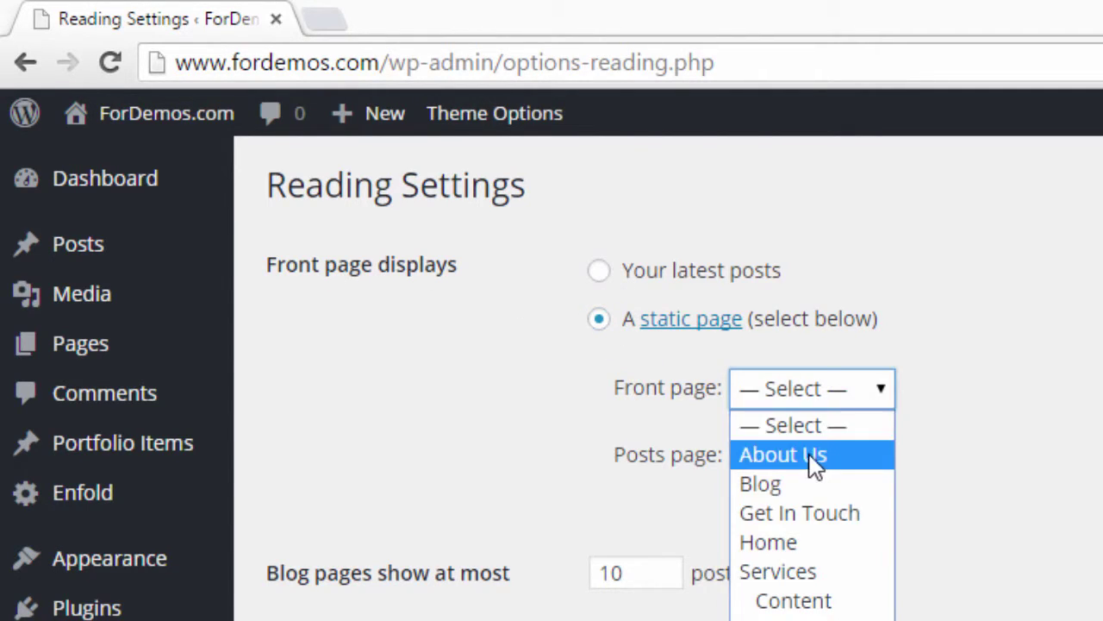
pyautogui.click(806, 545)
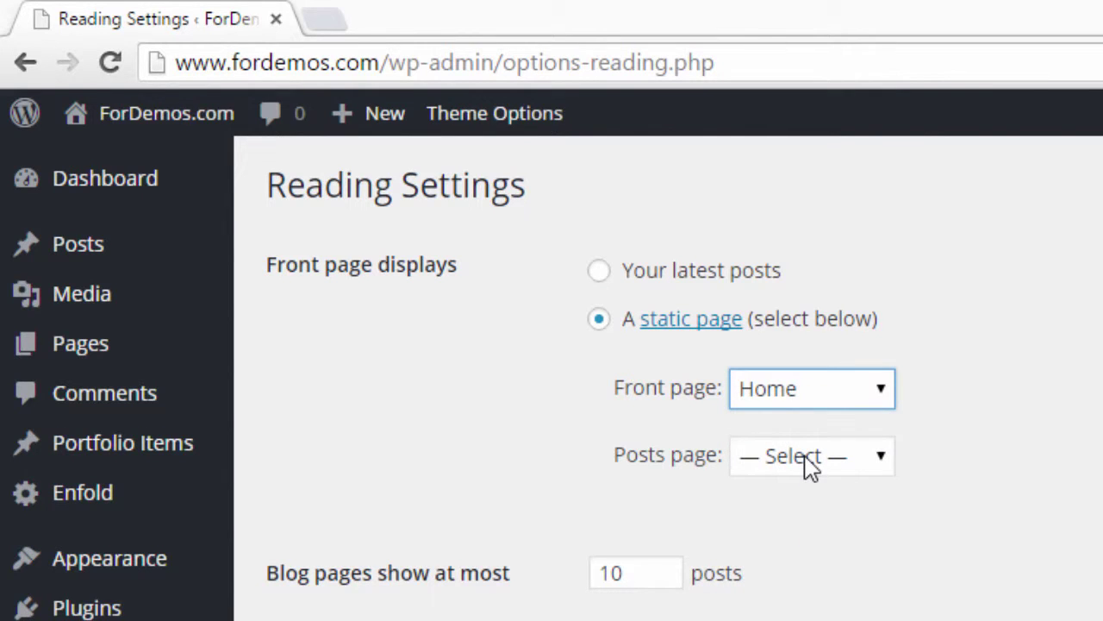
pyautogui.click(809, 464)
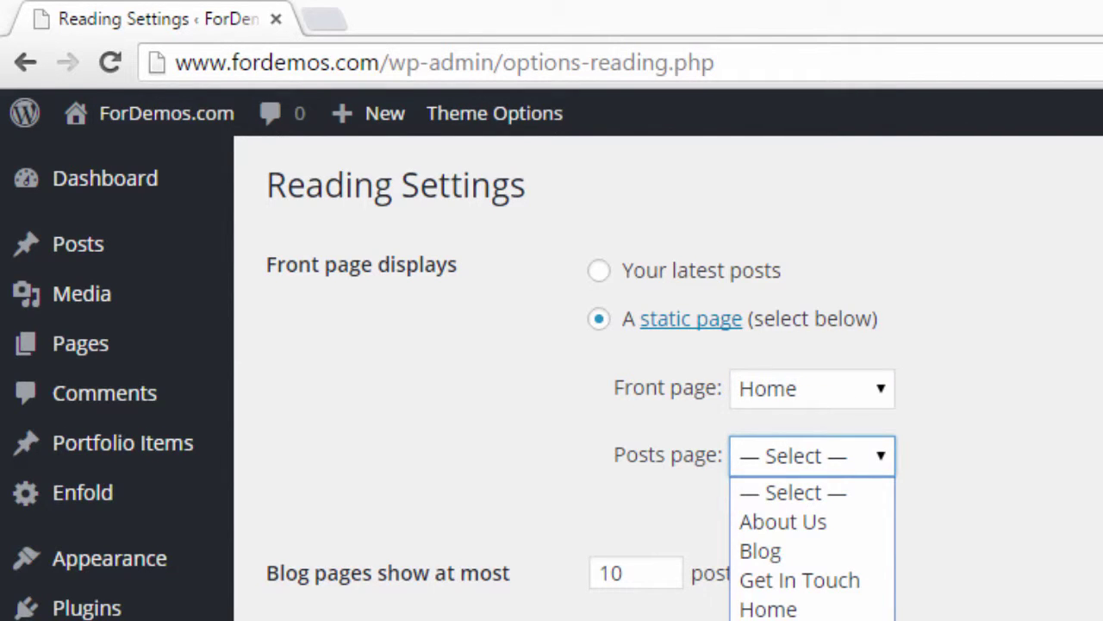
pyautogui.click(806, 548)
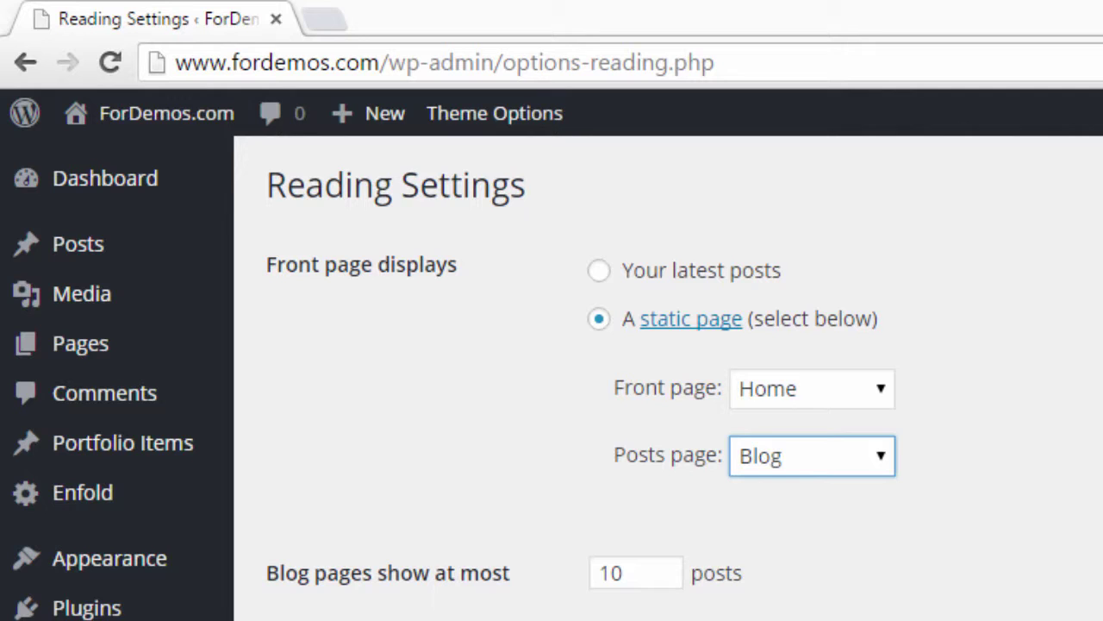
pyautogui.click(321, 619)
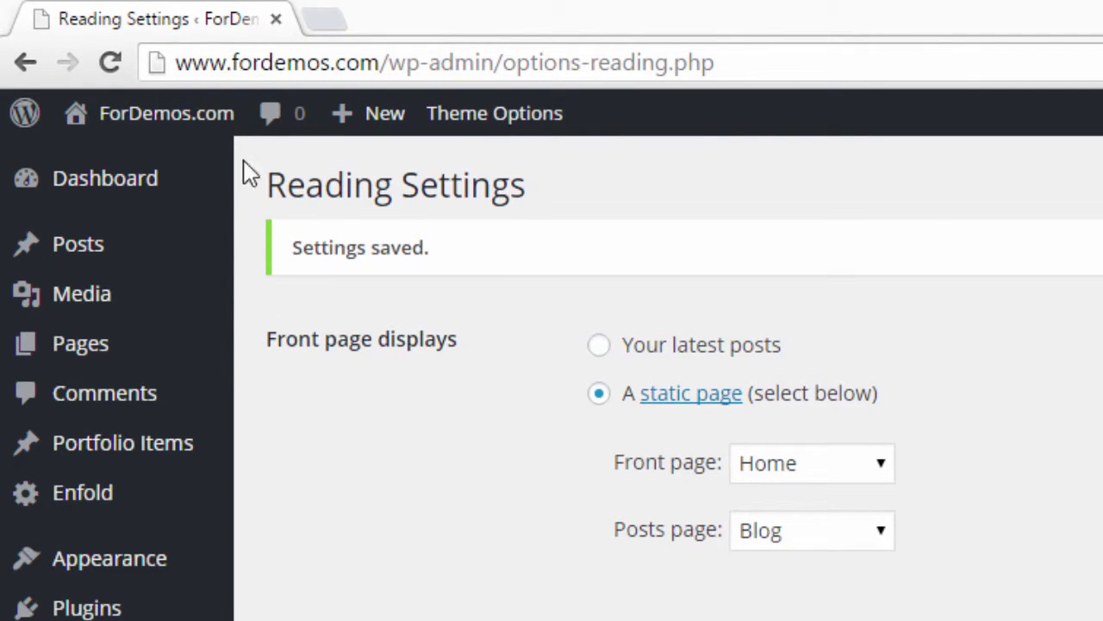
pyautogui.click(200, 124)
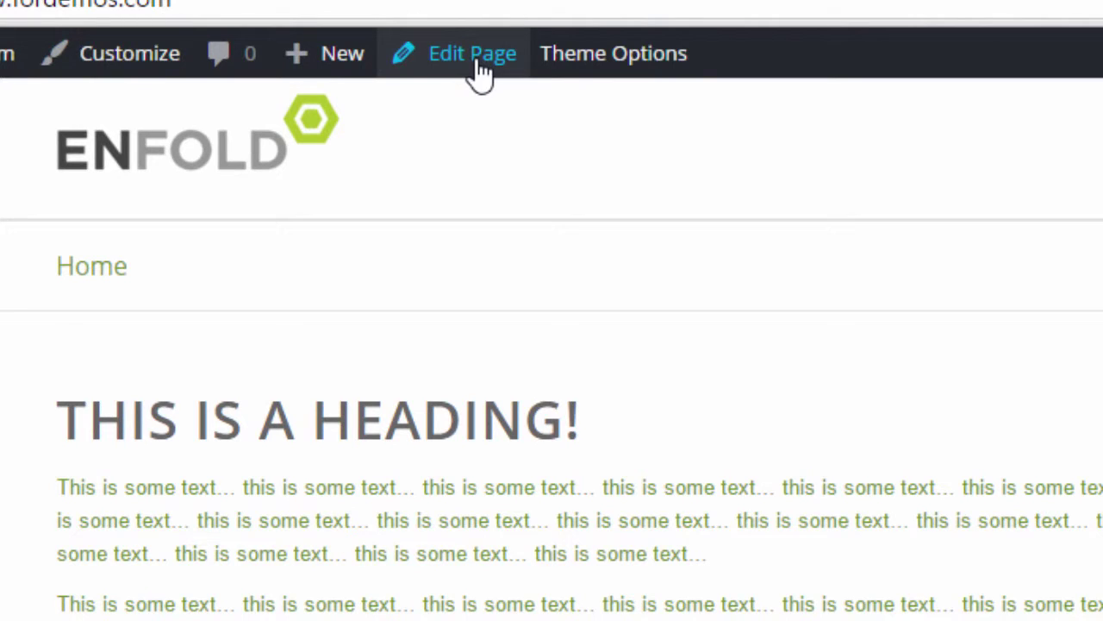
# Step: Switch the Home page to the 'Blank - No Header, no Footer' template, update it, and view it live
pyautogui.click(476, 58)
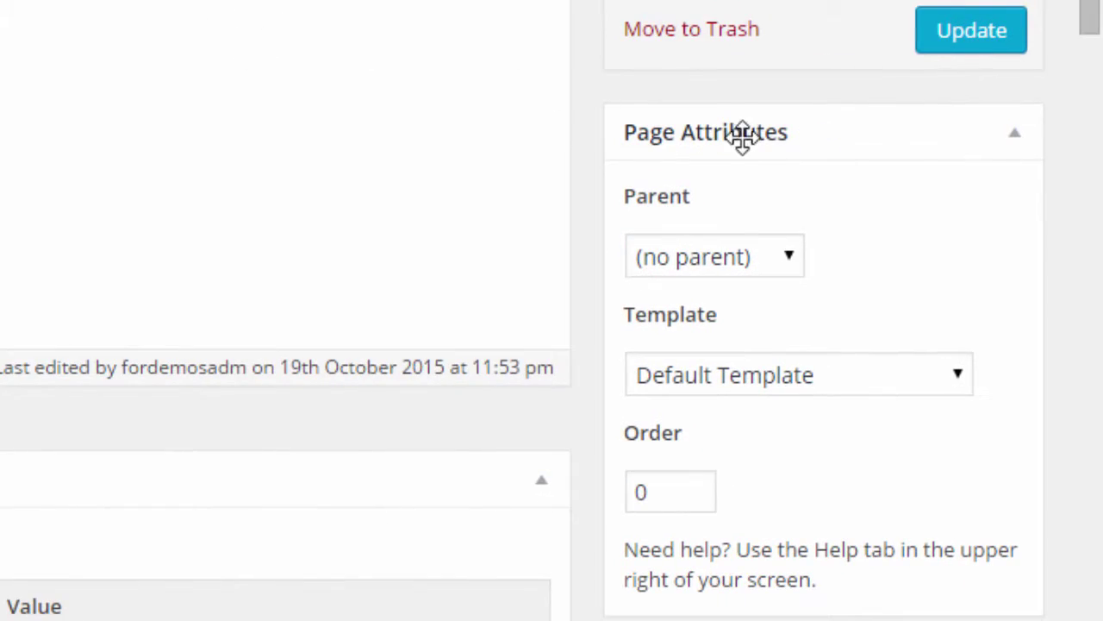
pyautogui.scroll(-3, 850, 147)
pyautogui.click(793, 217)
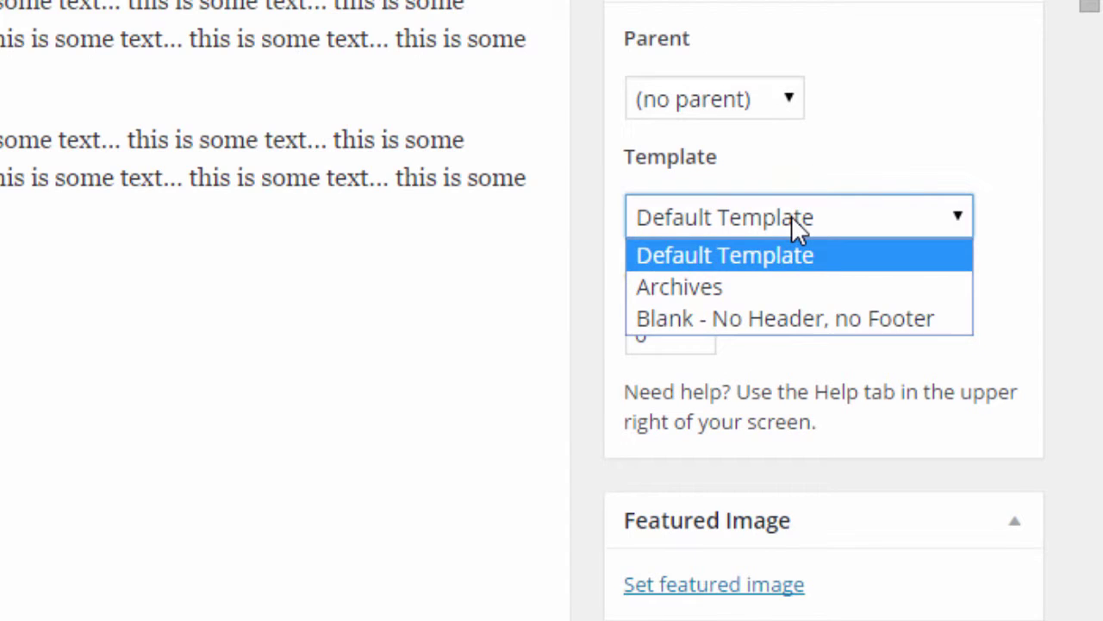
pyautogui.click(791, 217)
pyautogui.click(805, 213)
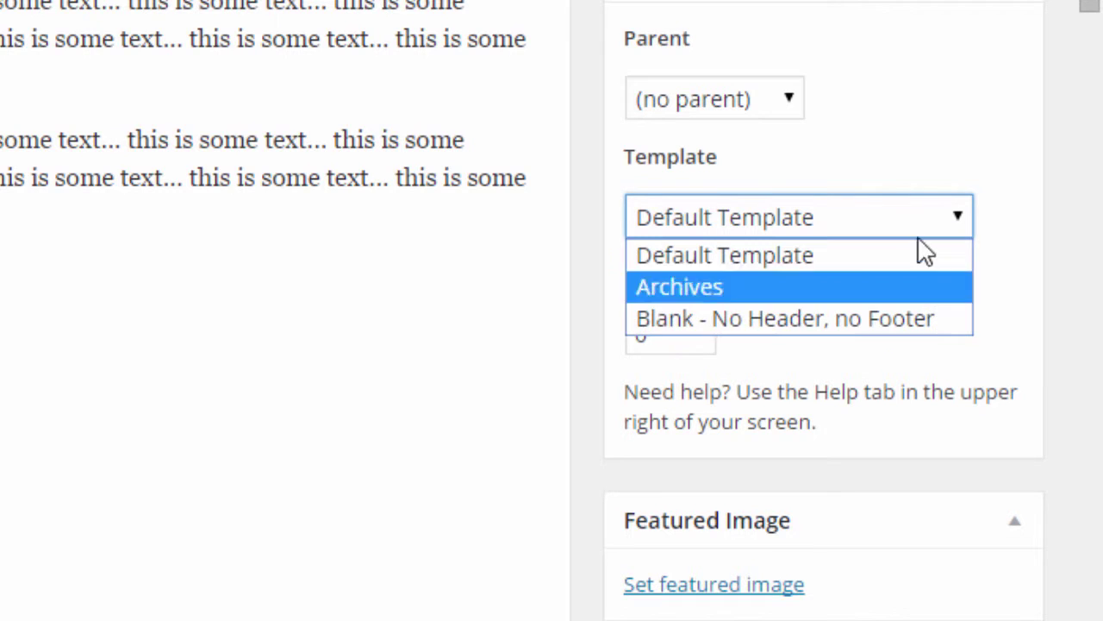
pyautogui.click(816, 319)
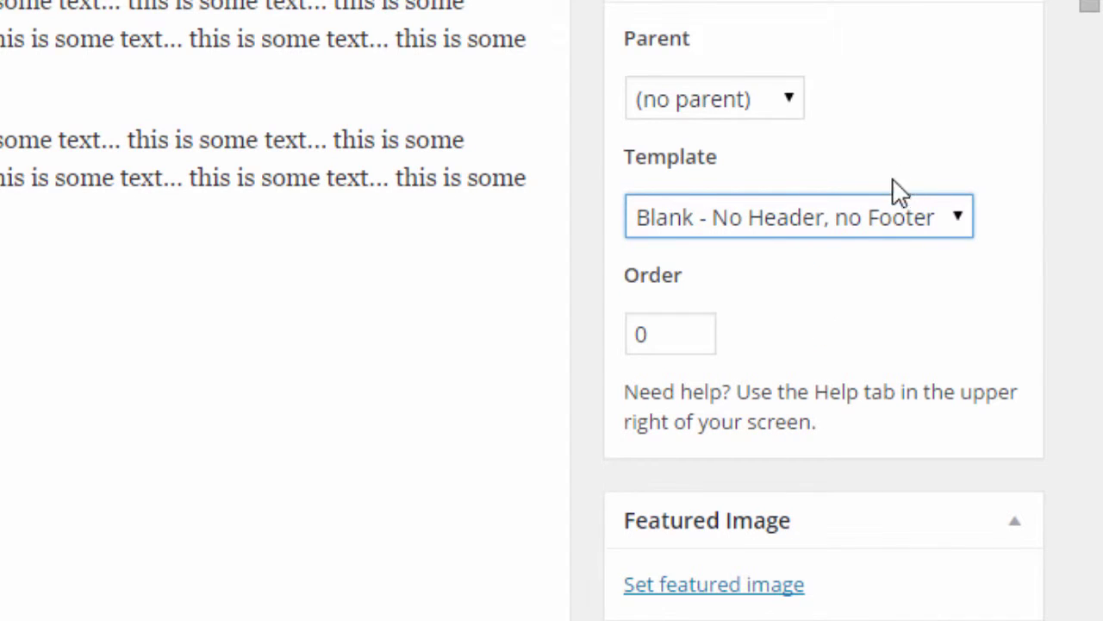
pyautogui.scroll(3, 888, 164)
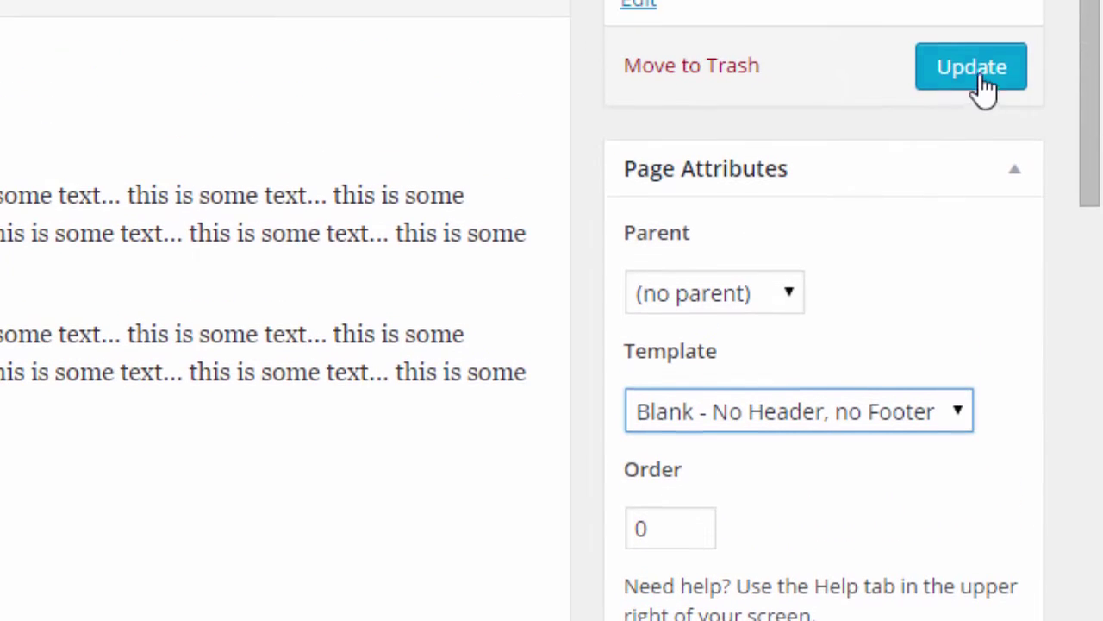
pyautogui.click(975, 69)
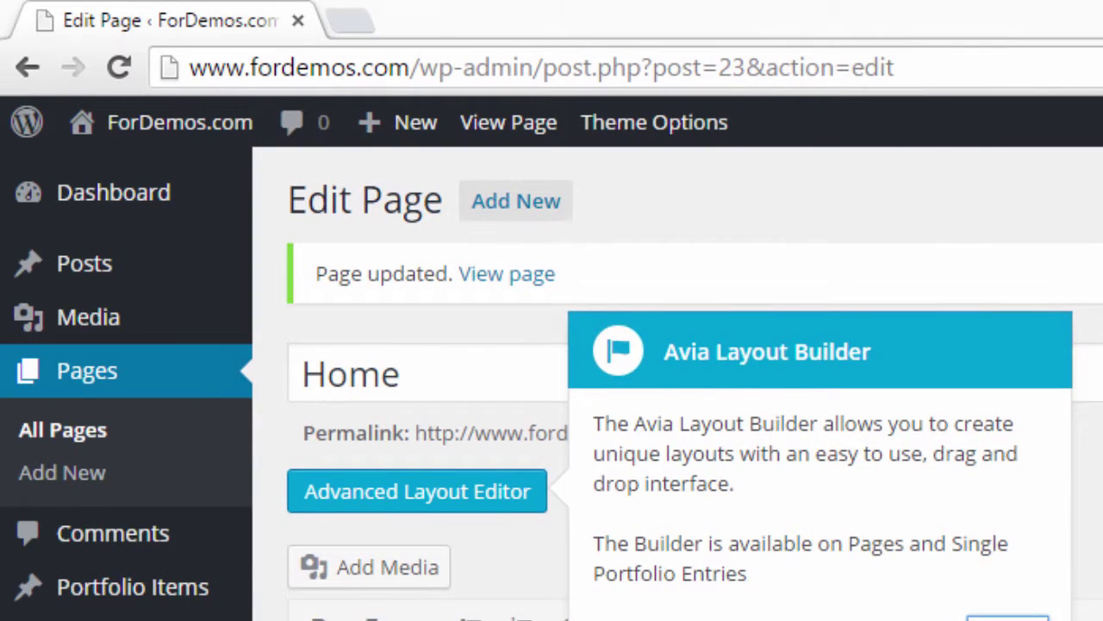
pyautogui.click(962, 614)
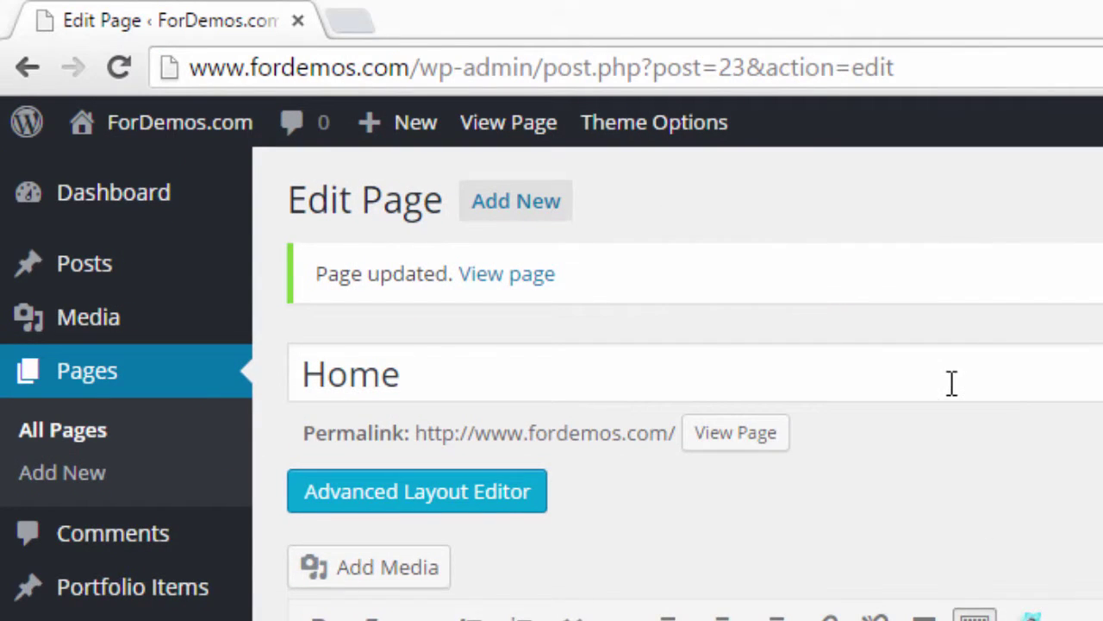
pyautogui.click(538, 274)
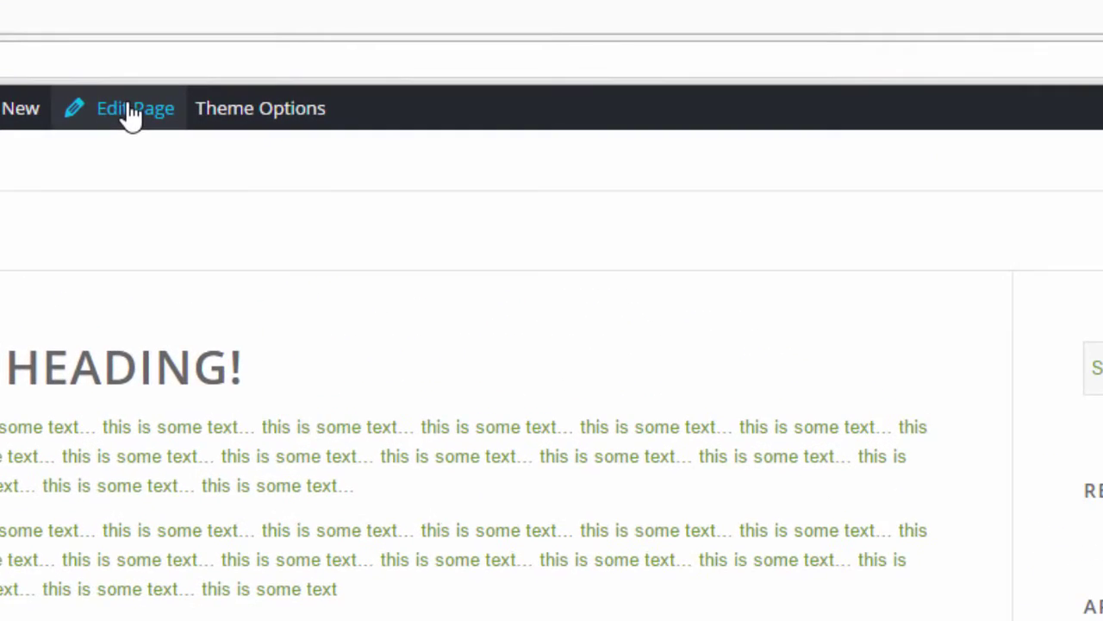
# Step: Return the Home page to Default Template, update it, and scroll through the live page's header and footer
pyautogui.click(131, 117)
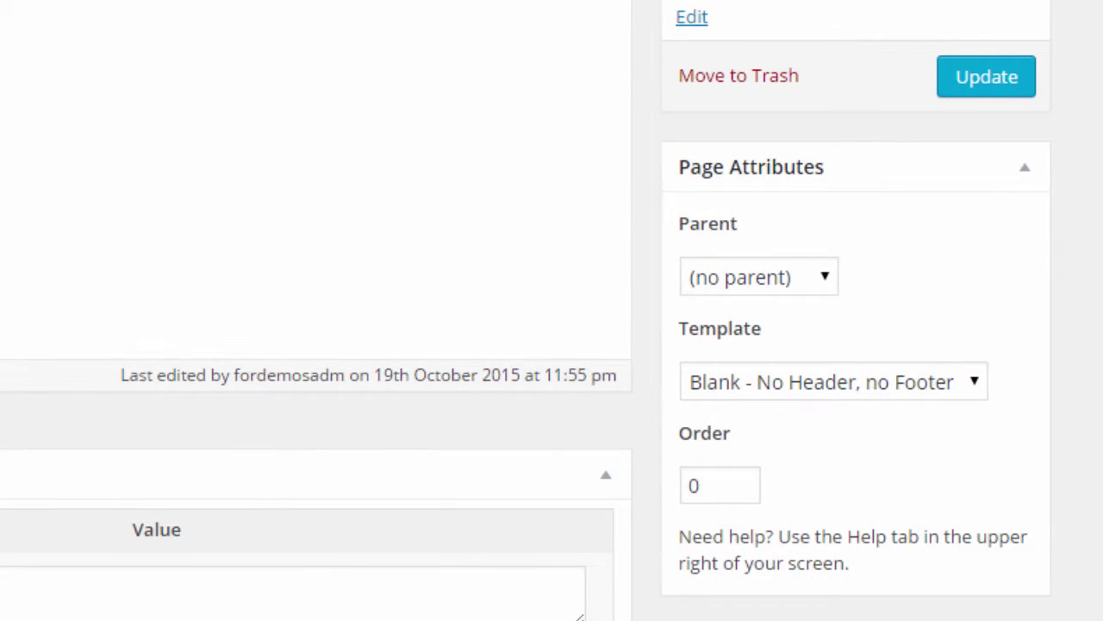
pyautogui.click(858, 385)
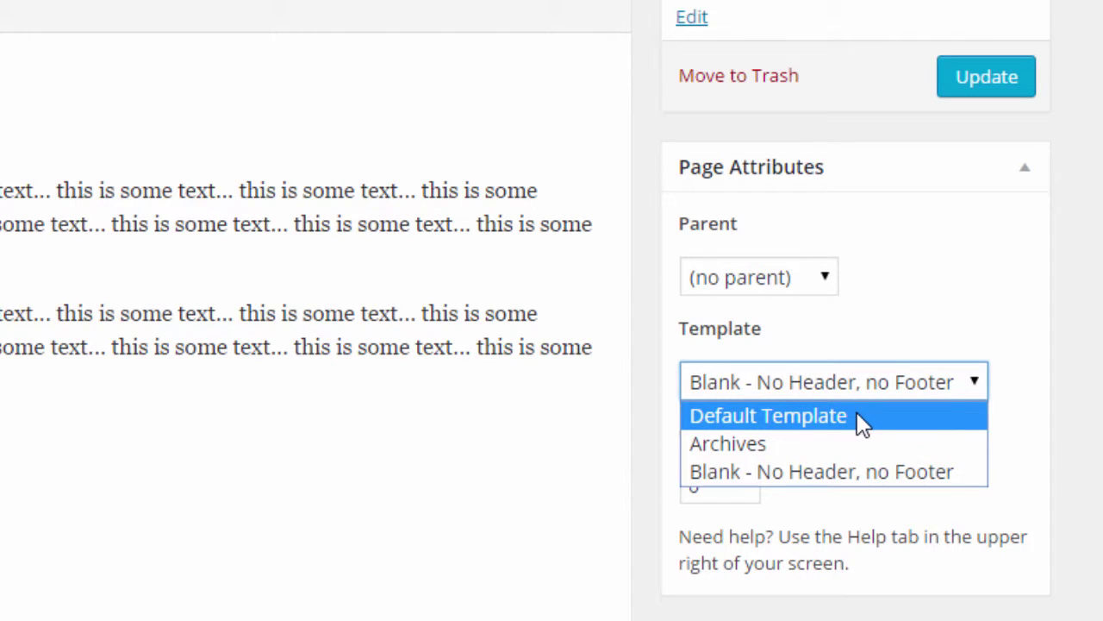
pyautogui.click(857, 416)
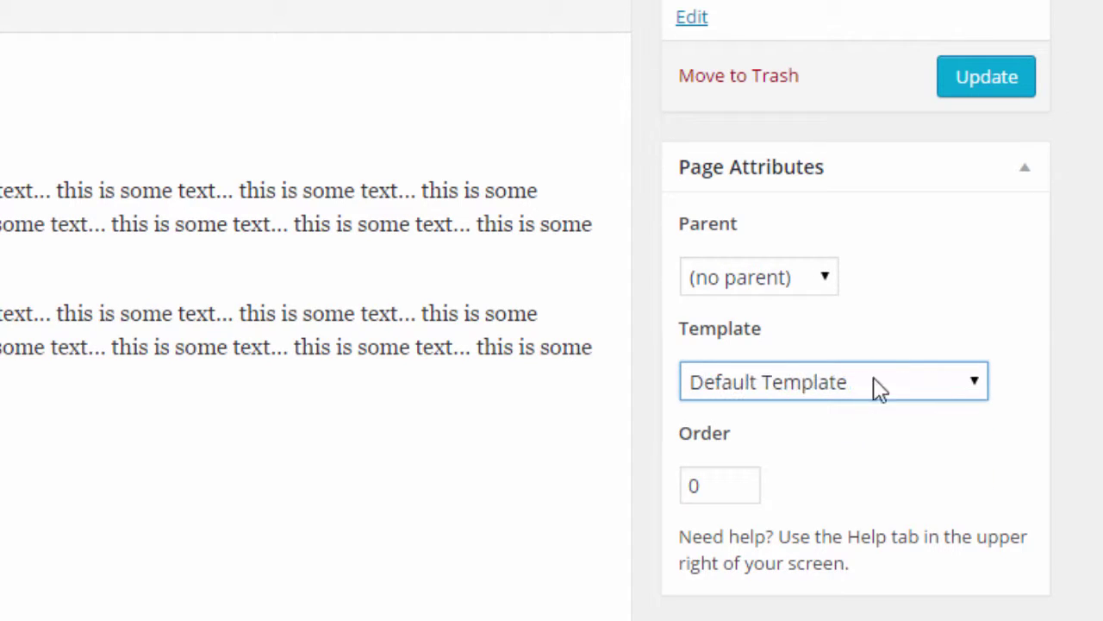
pyautogui.click(999, 83)
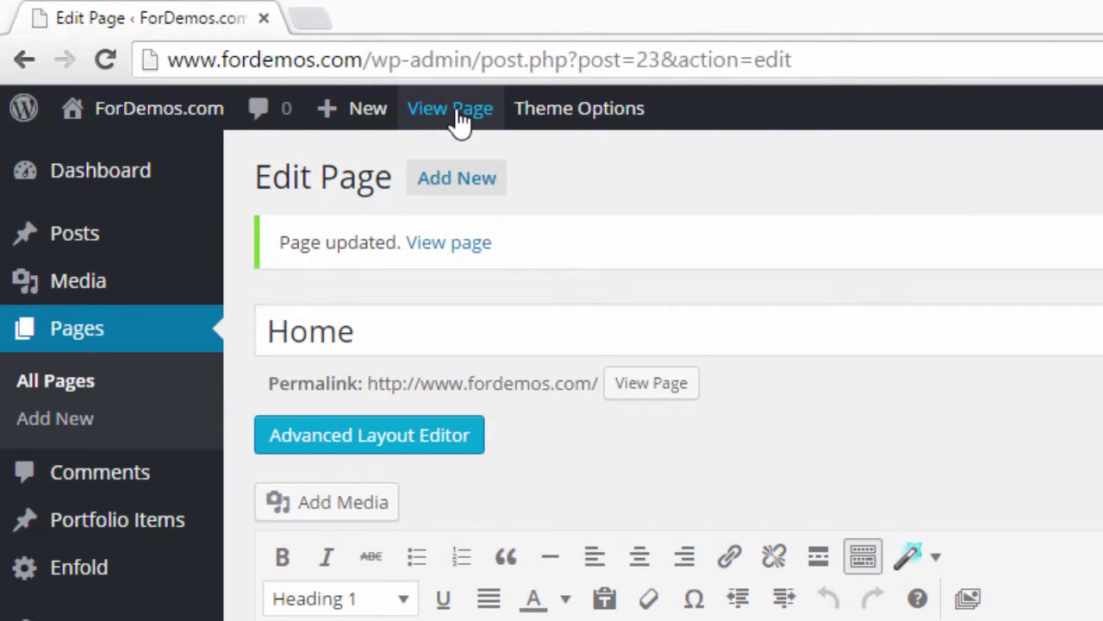
pyautogui.click(461, 122)
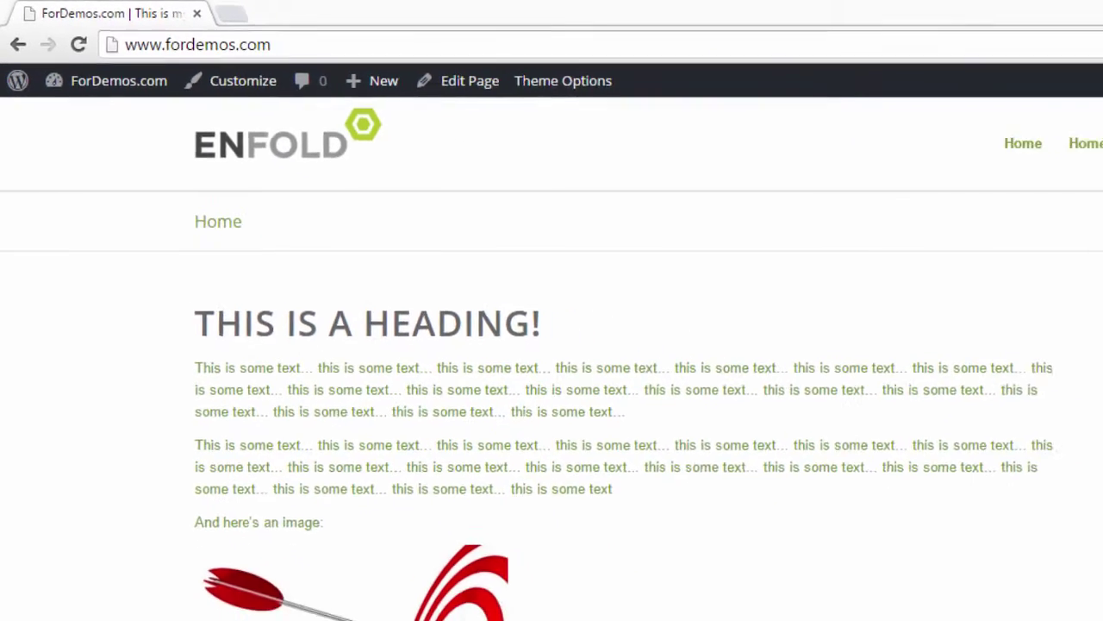
pyautogui.scroll(-3, 748, 479)
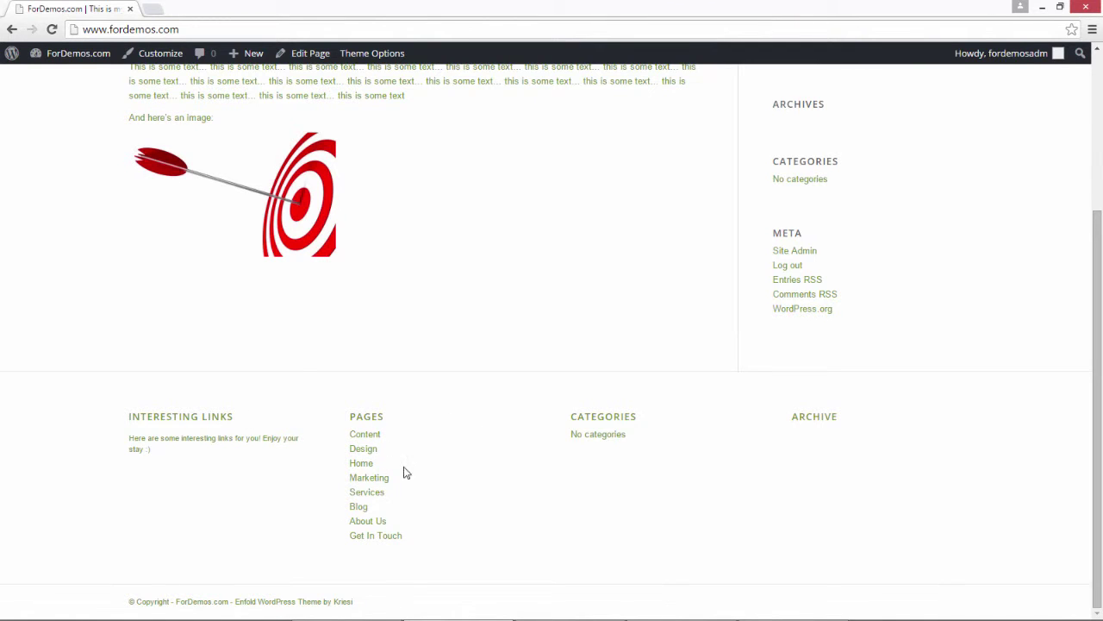
pyautogui.scroll(3, 448, 446)
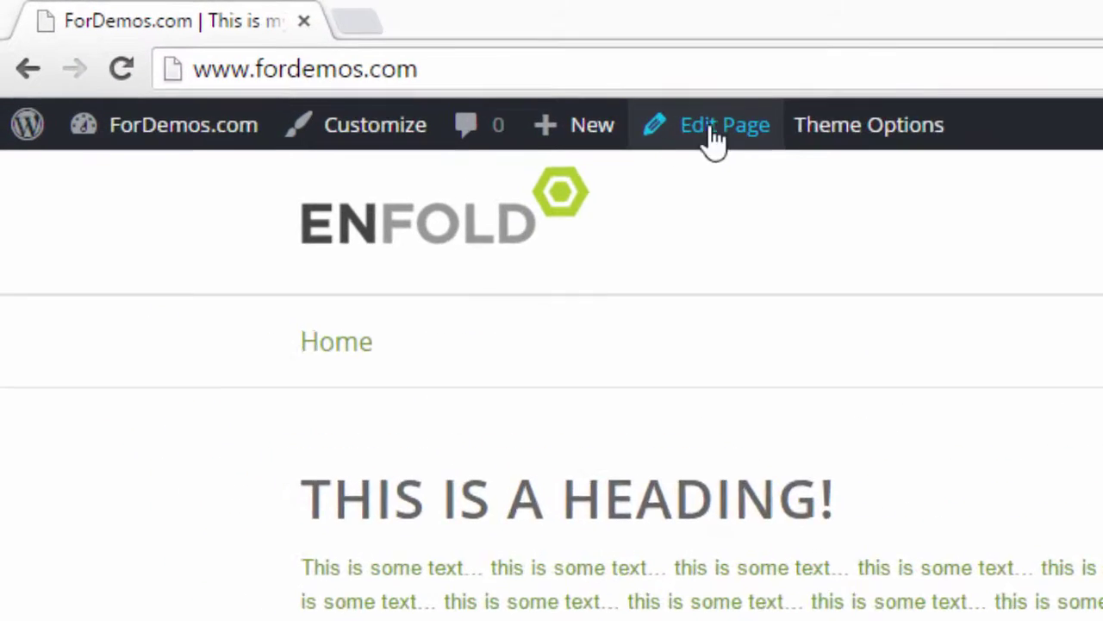
# Step: Open the Home page editor and scroll through its Enfold layout options
pyautogui.click(862, 168)
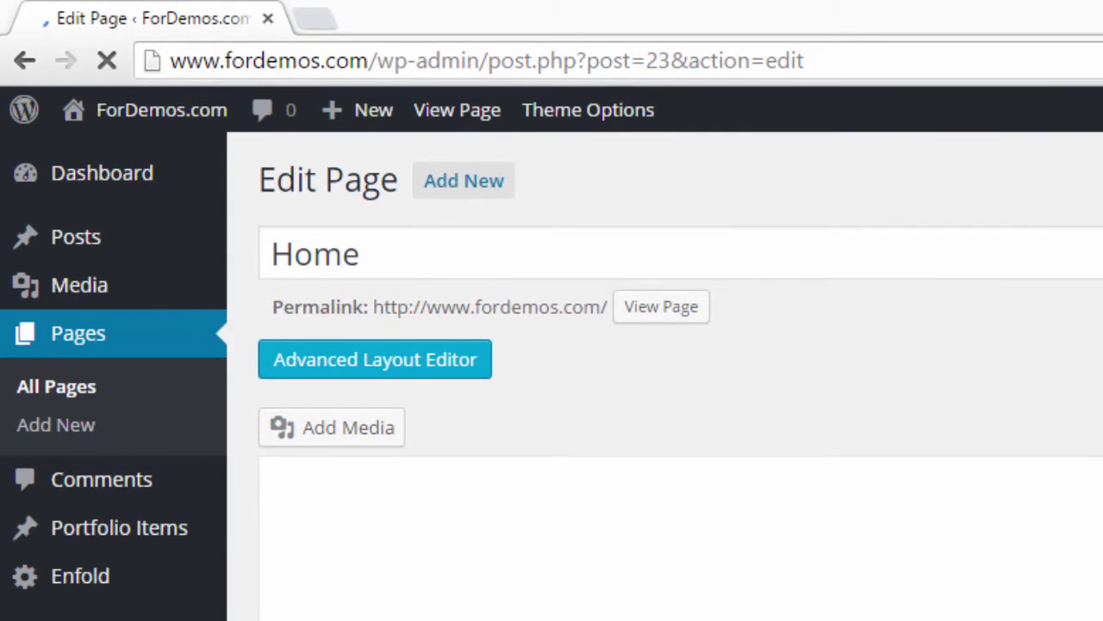
pyautogui.scroll(-10, 681, 388)
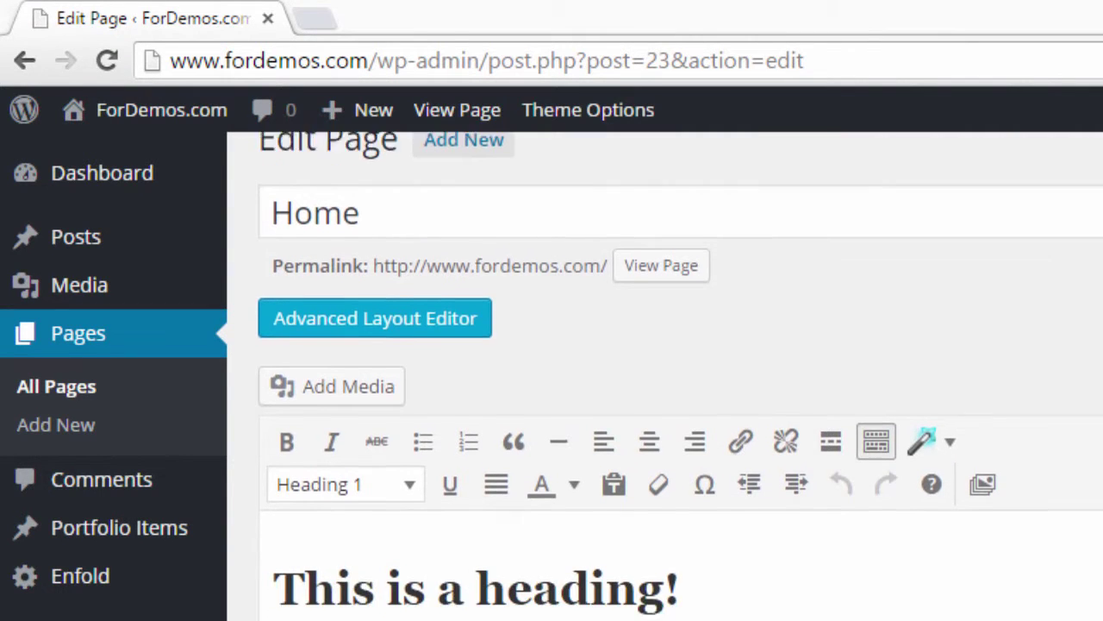
pyautogui.scroll(-1, 681, 362)
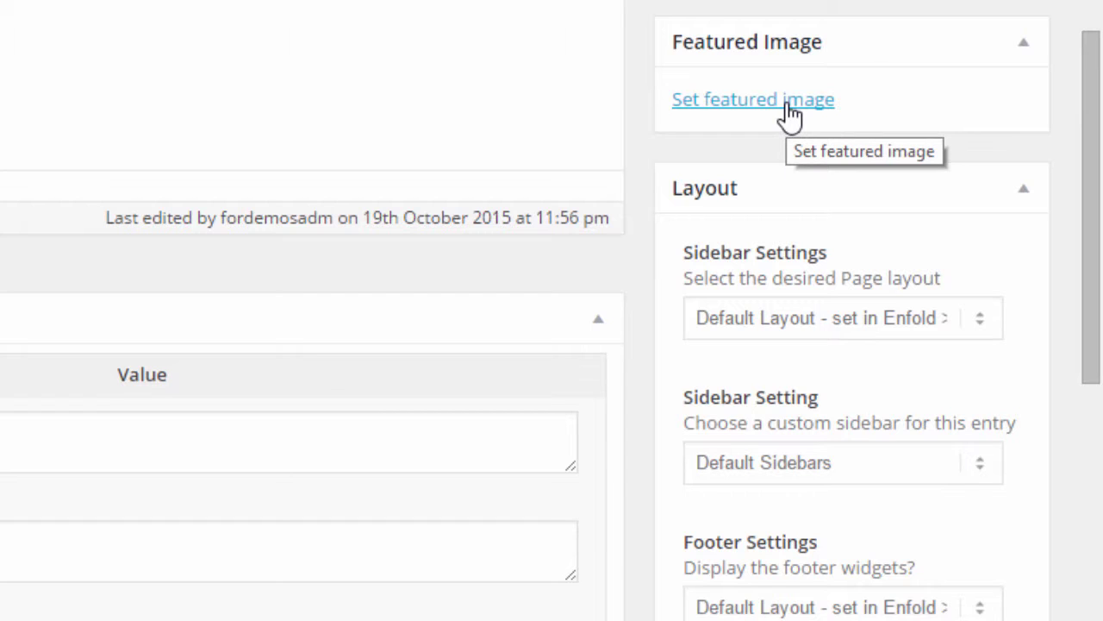
pyautogui.moveTo(1096, 180); pyautogui.dragTo(1099, 49)
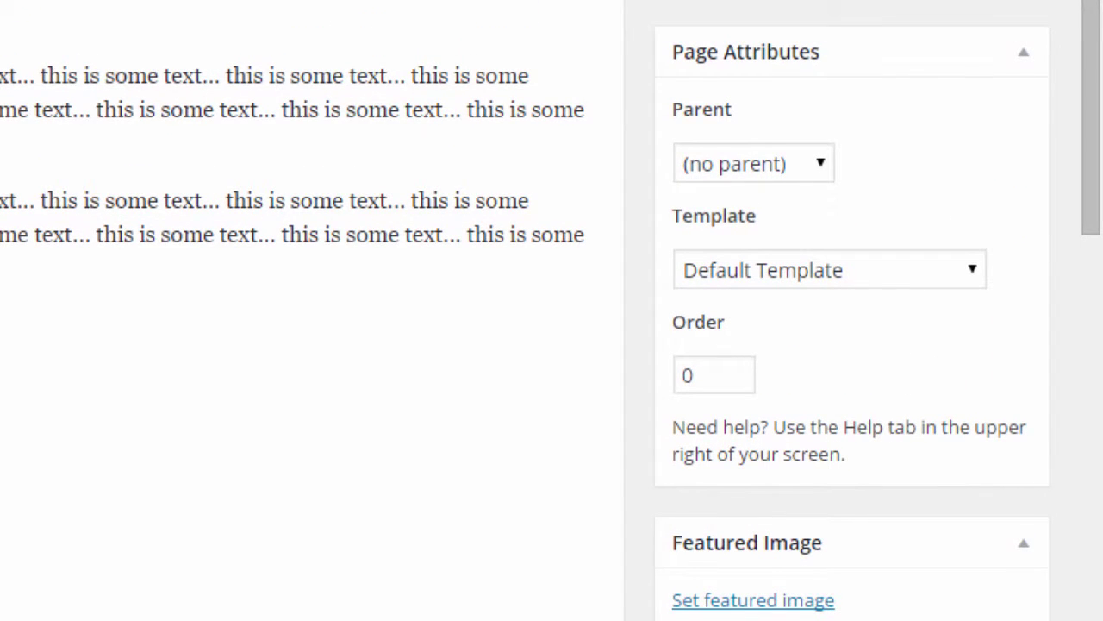
pyautogui.moveTo(1088, 77); pyautogui.dragTo(1088, 259)
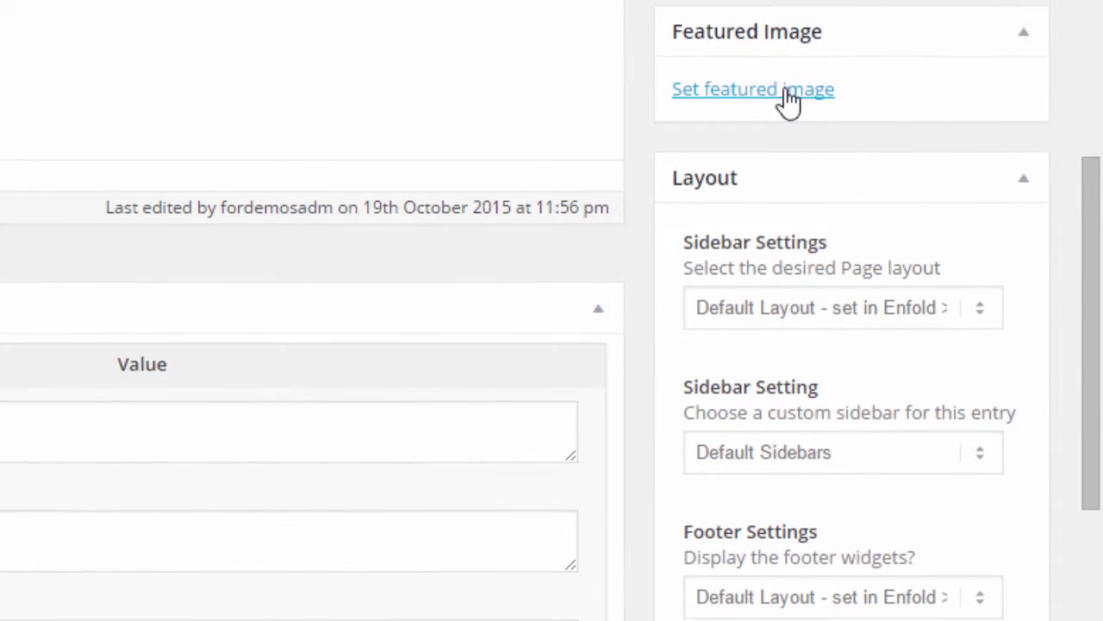
# Step: Set the target-and-arrow library image as the Home page's featured image and update the page
pyautogui.click(788, 105)
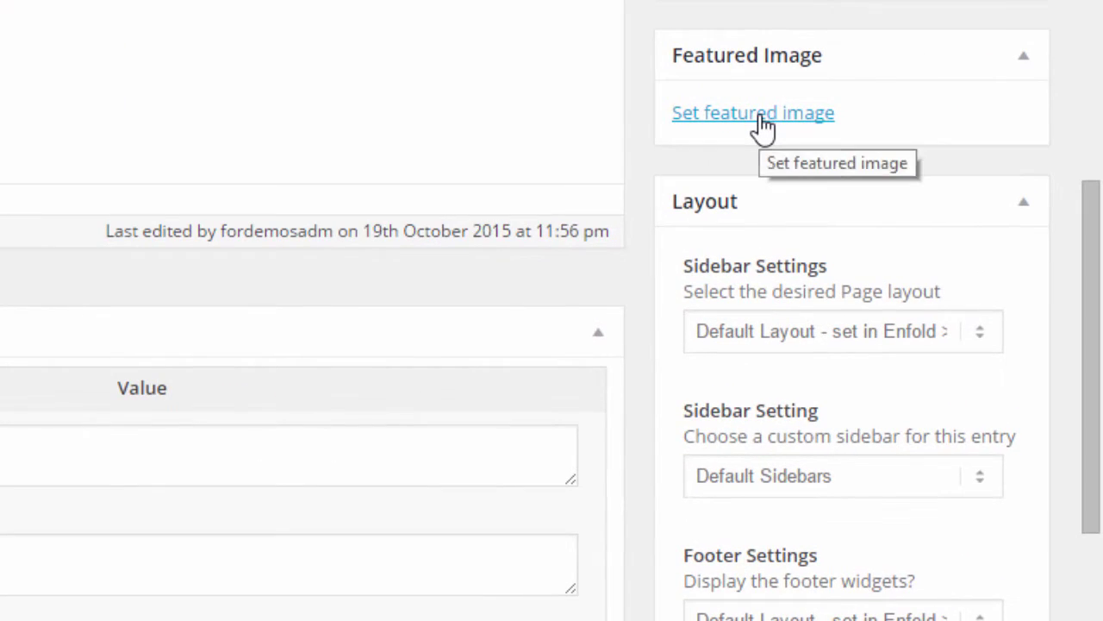
pyautogui.click(764, 127)
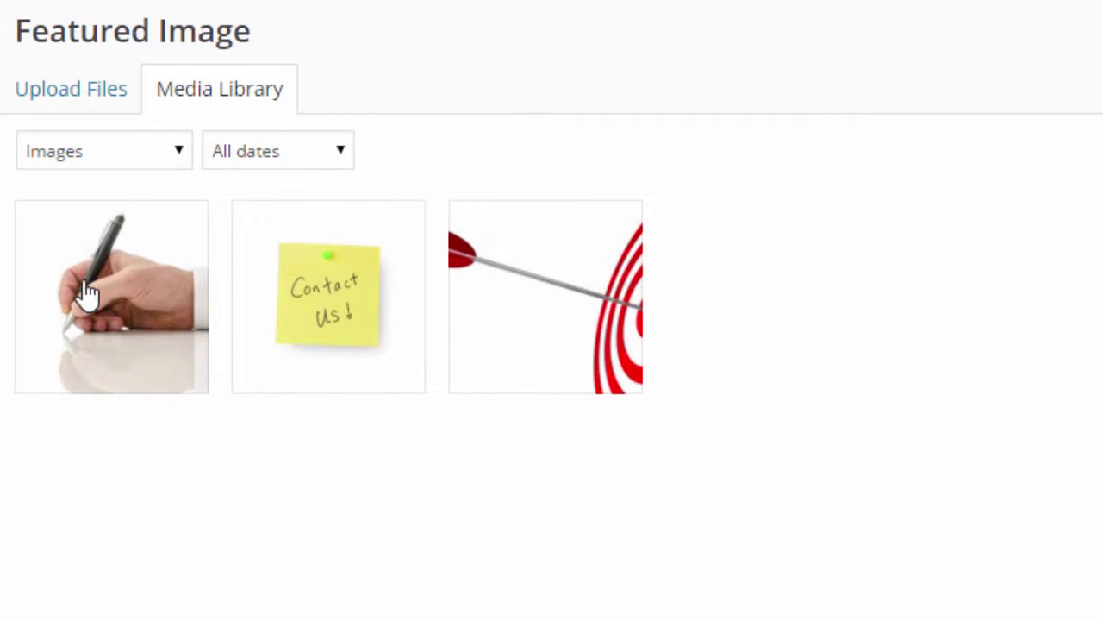
pyautogui.click(86, 101)
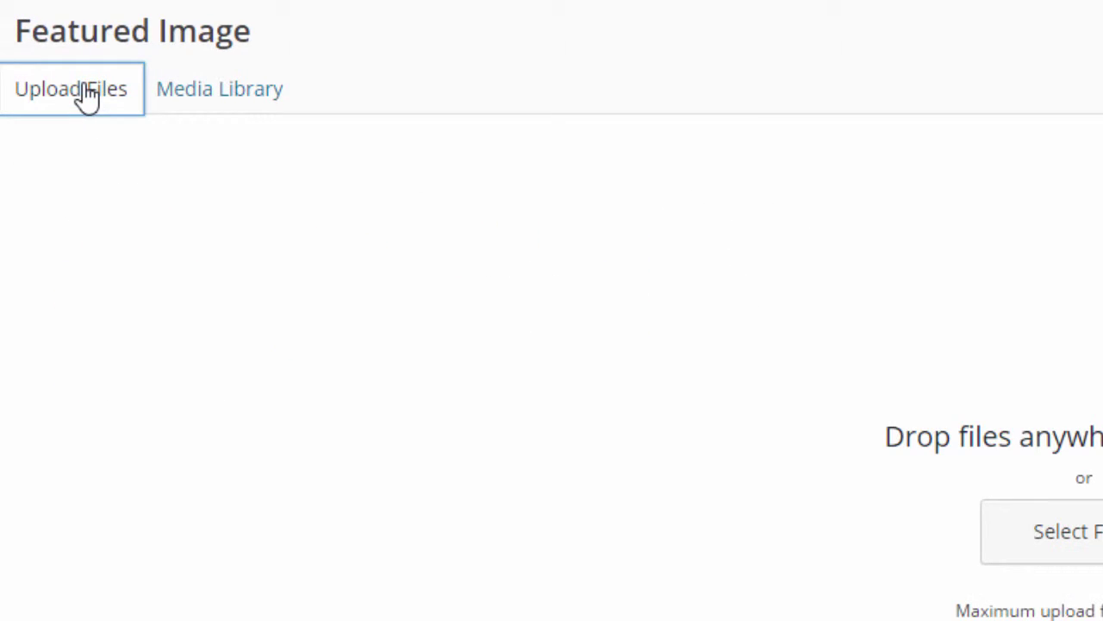
pyautogui.click(250, 104)
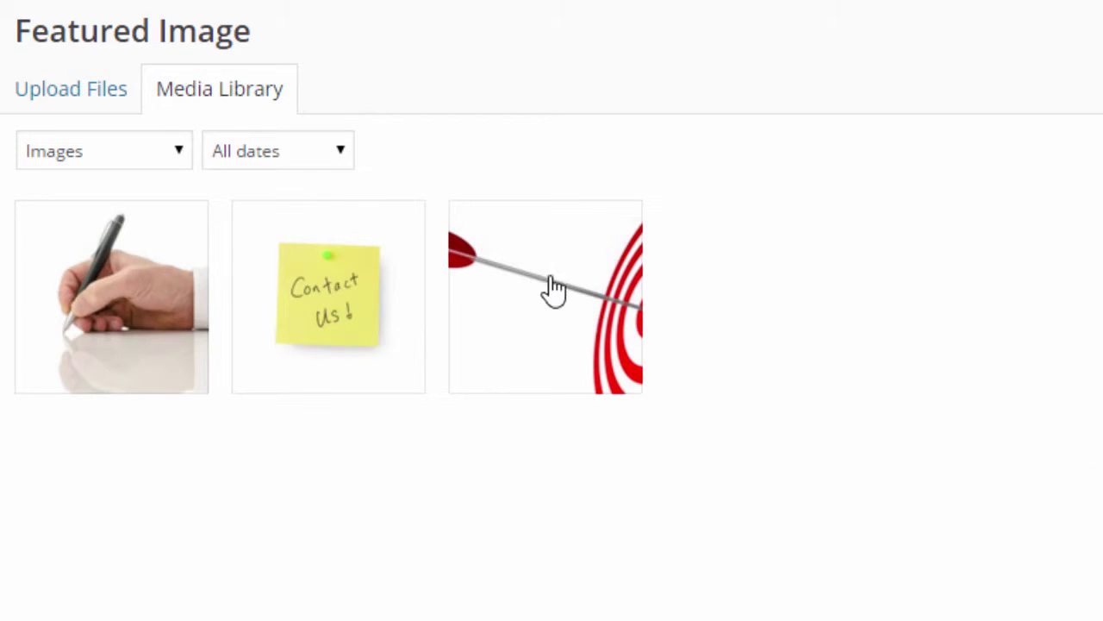
pyautogui.click(614, 303)
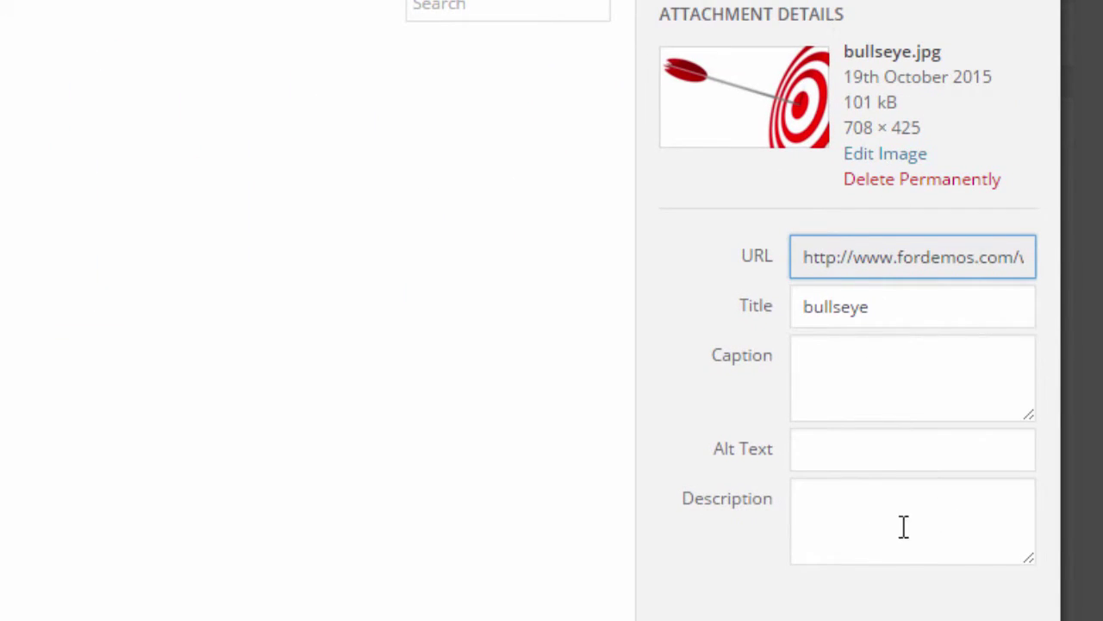
pyautogui.click(938, 581)
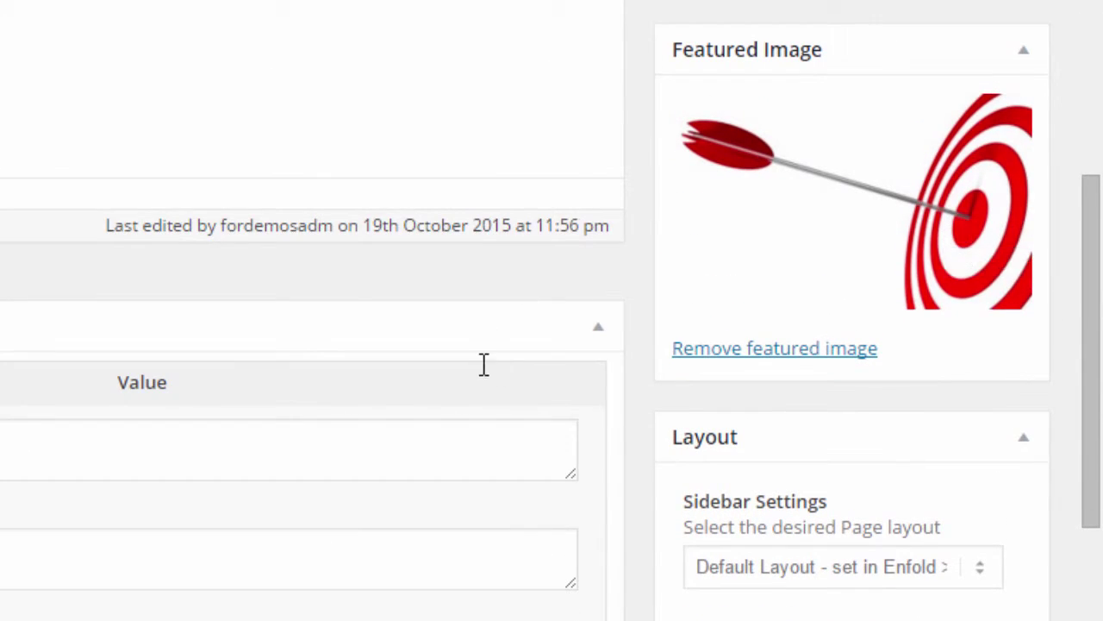
pyautogui.scroll(5, 483, 365)
pyautogui.scroll(-2, 433, 373)
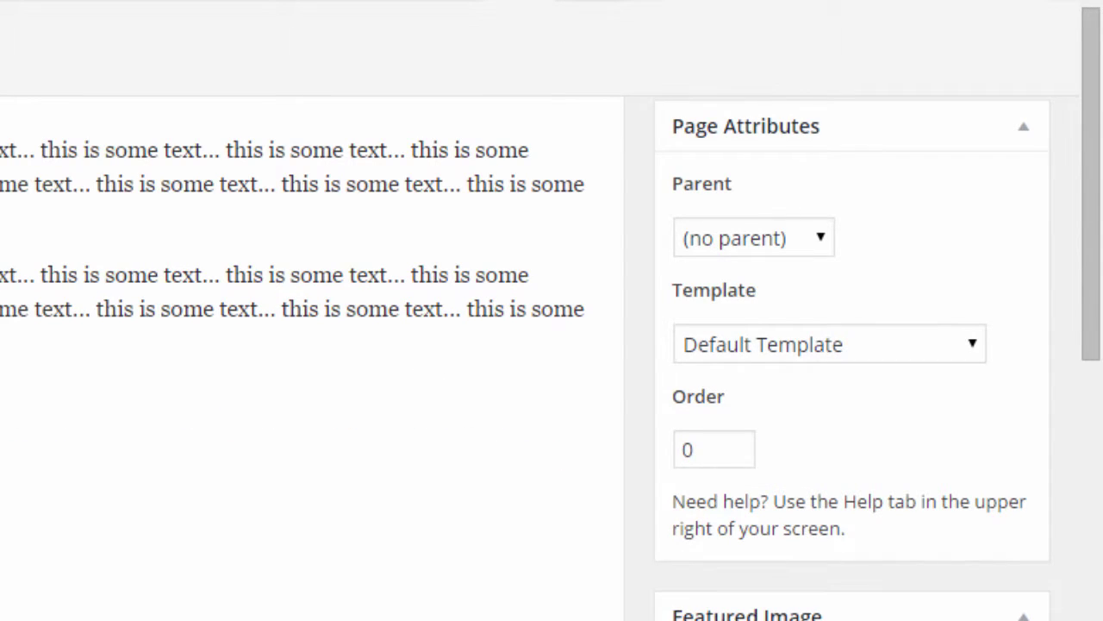
pyautogui.scroll(2, 331, 449)
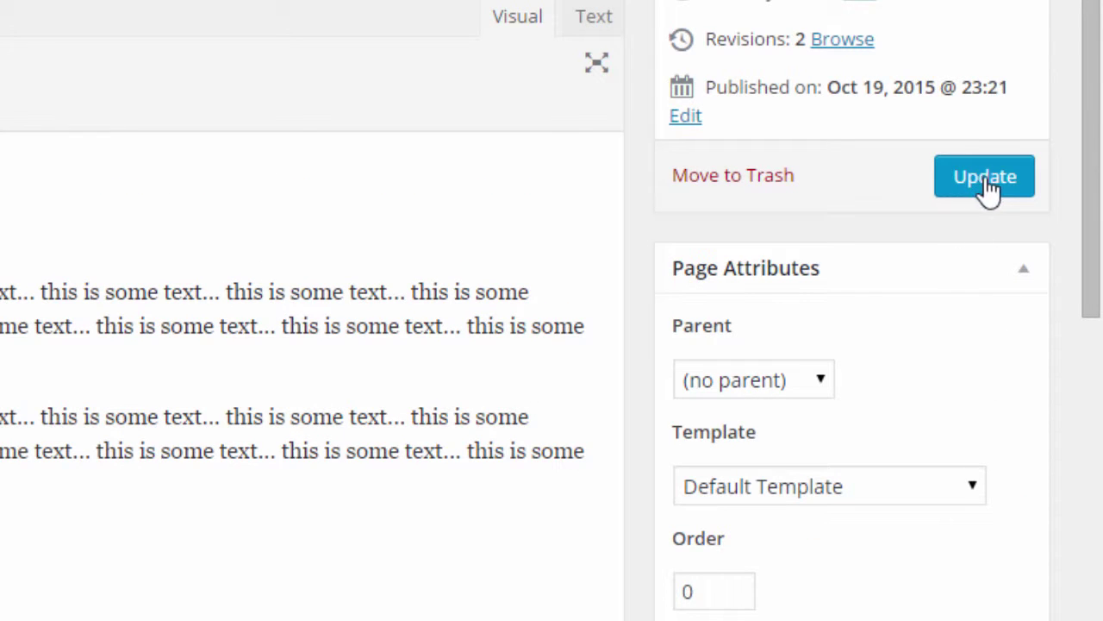
pyautogui.click(991, 185)
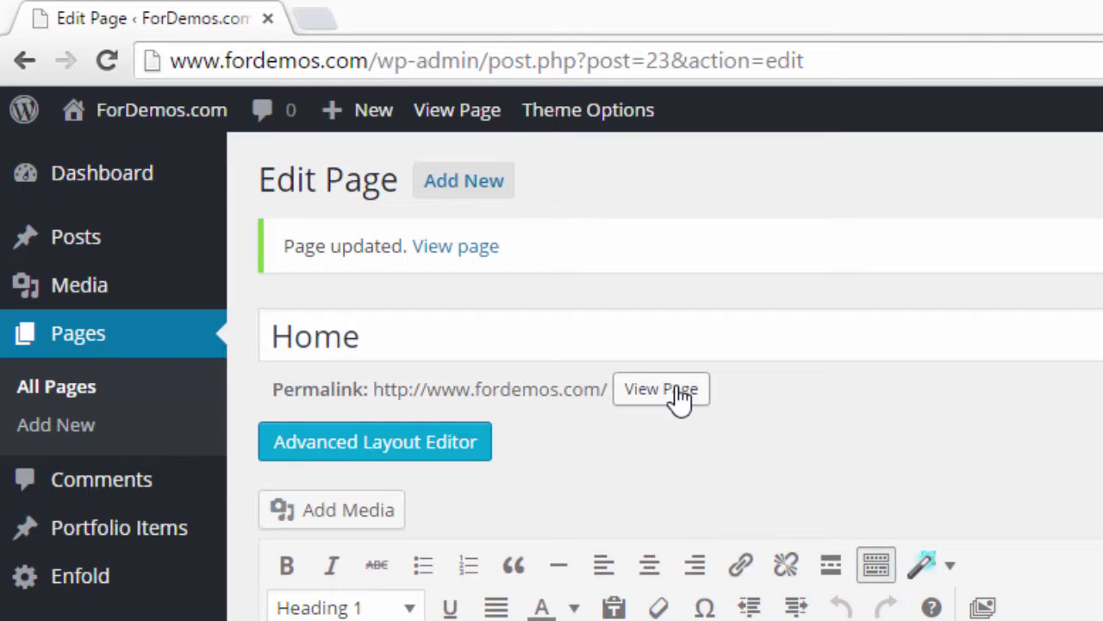
pyautogui.click(679, 392)
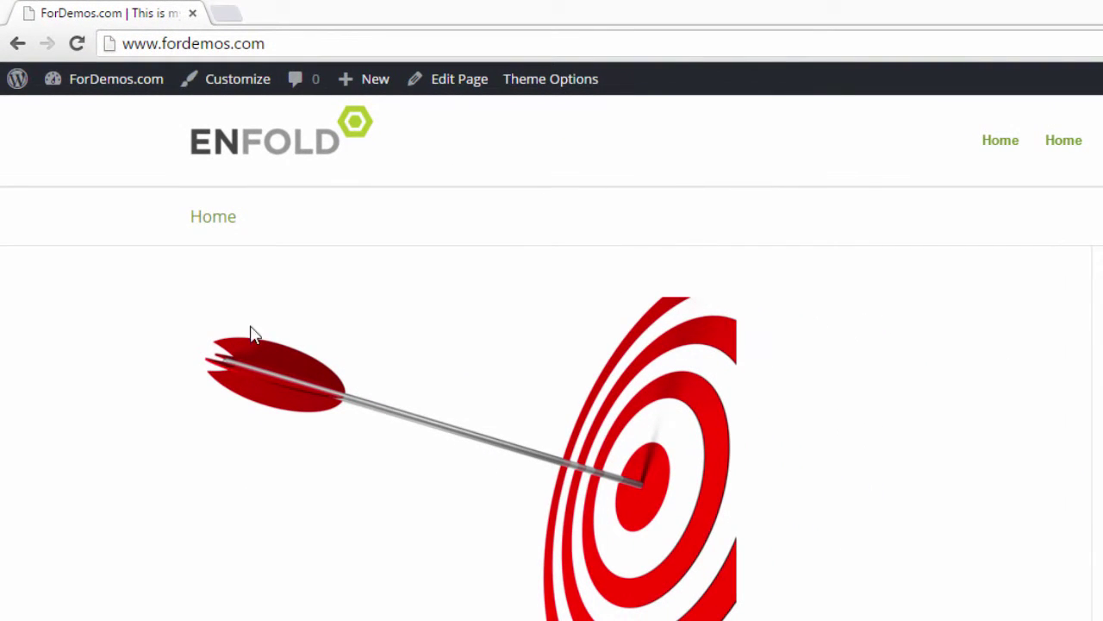
pyautogui.scroll(-3, 642, 470)
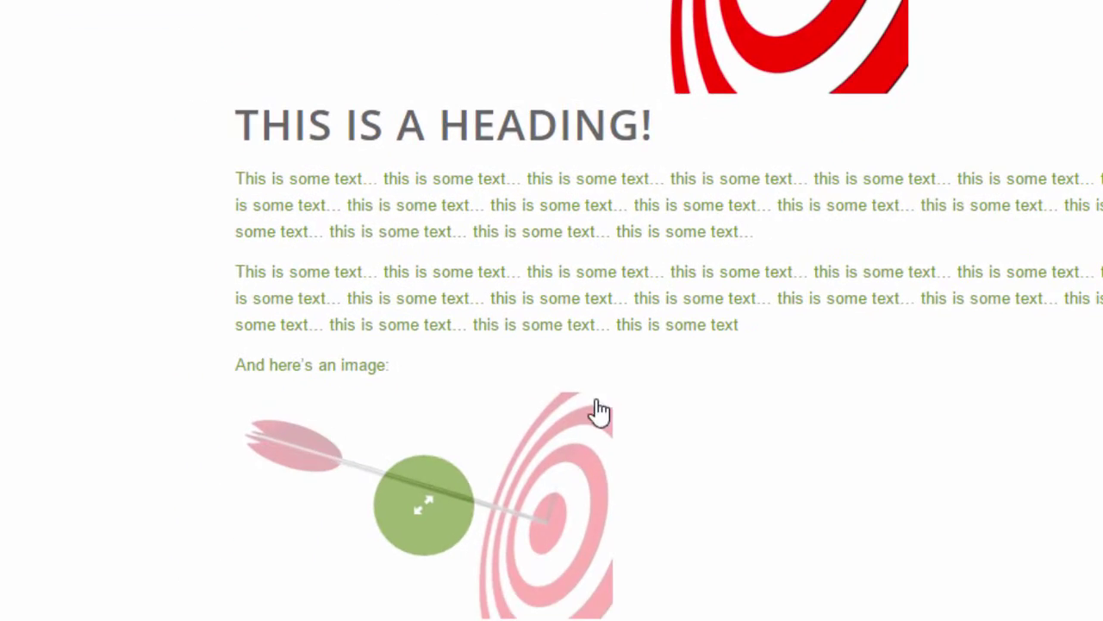
pyautogui.scroll(3, 655, 517)
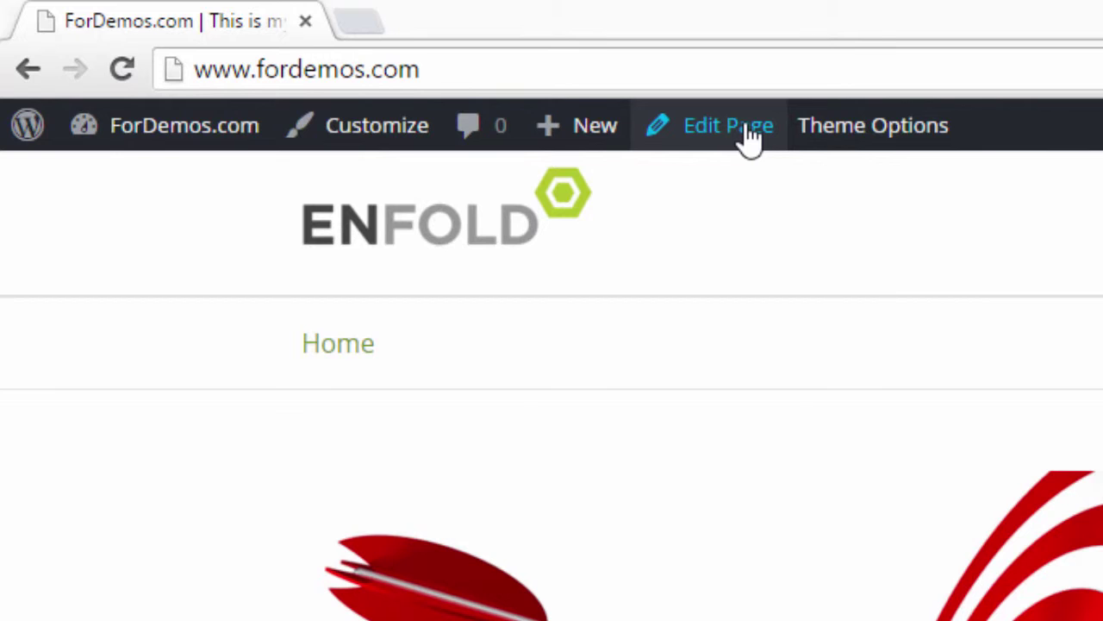
pyautogui.click(749, 136)
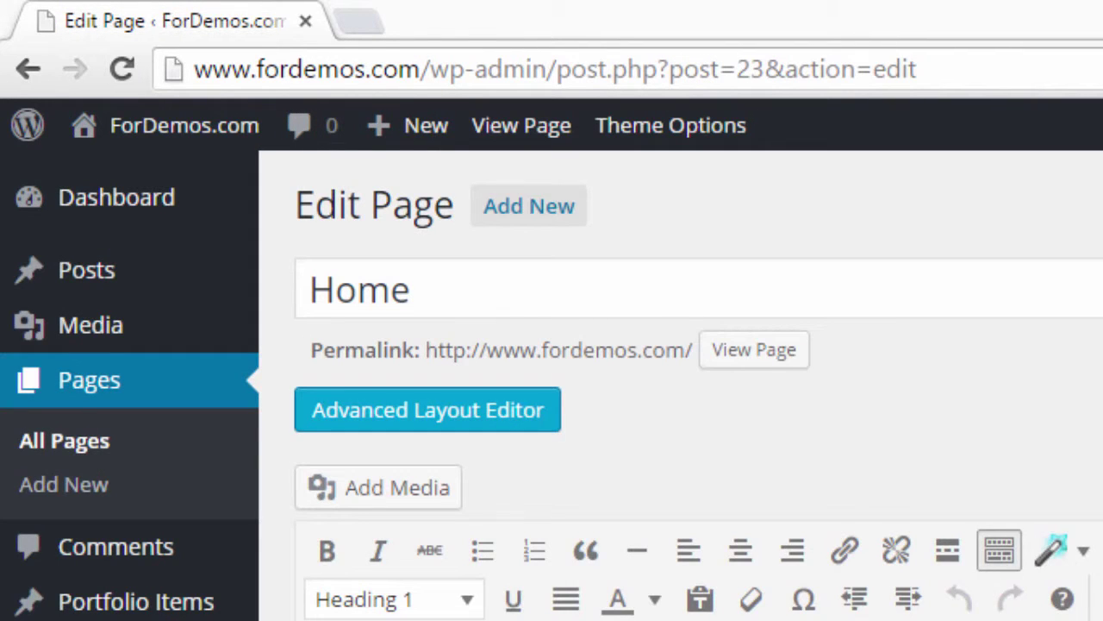
pyautogui.scroll(-3, 690, 388)
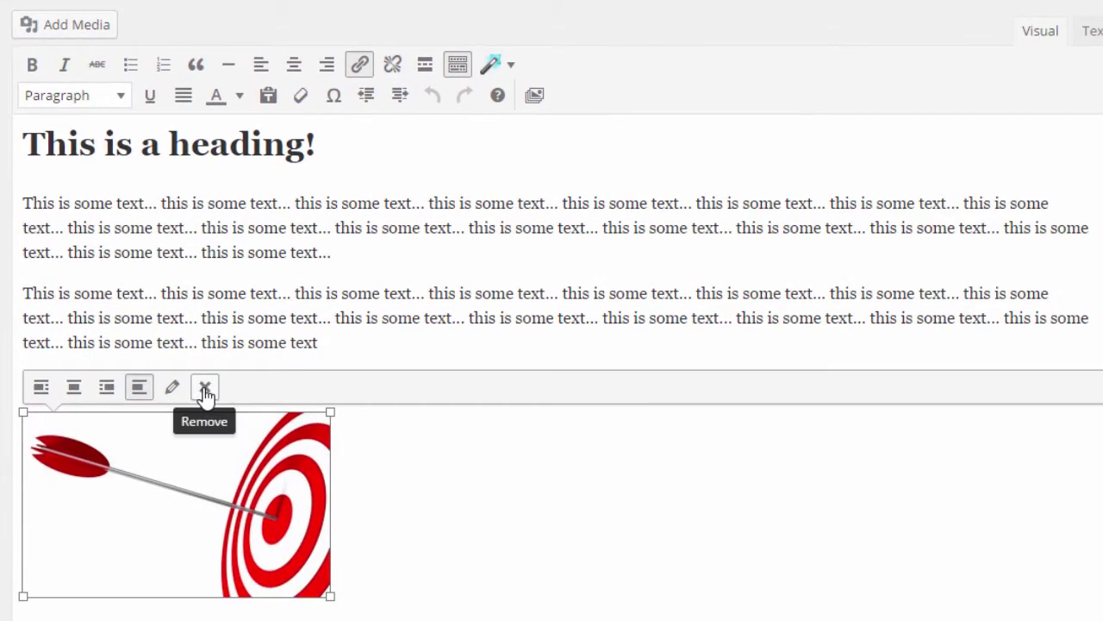
# Step: Delete the target image from the Home page content in the Visual editor
pyautogui.click(205, 390)
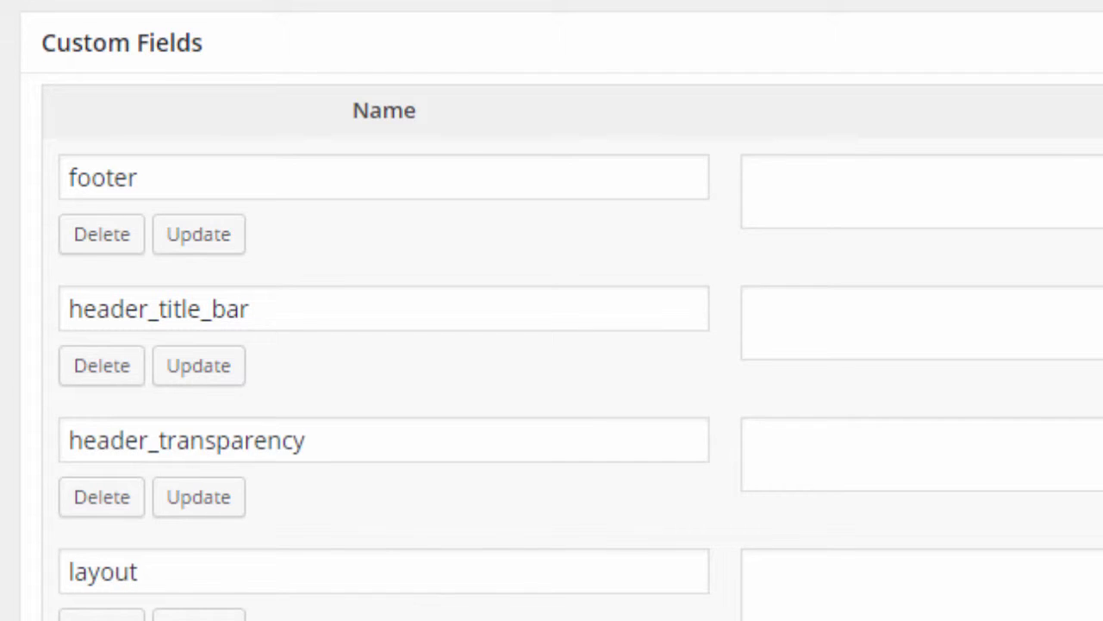
pyautogui.scroll(10, 578, 604)
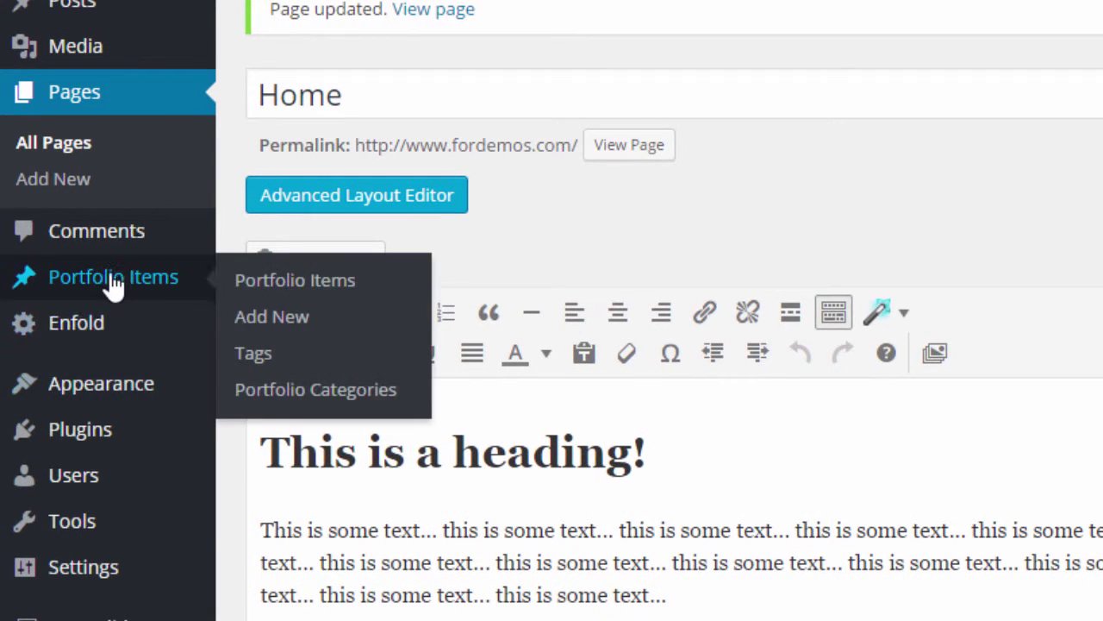
# Step: Activate the Twenty Fourteen theme from Appearance > Themes
pyautogui.moveTo(118, 403)
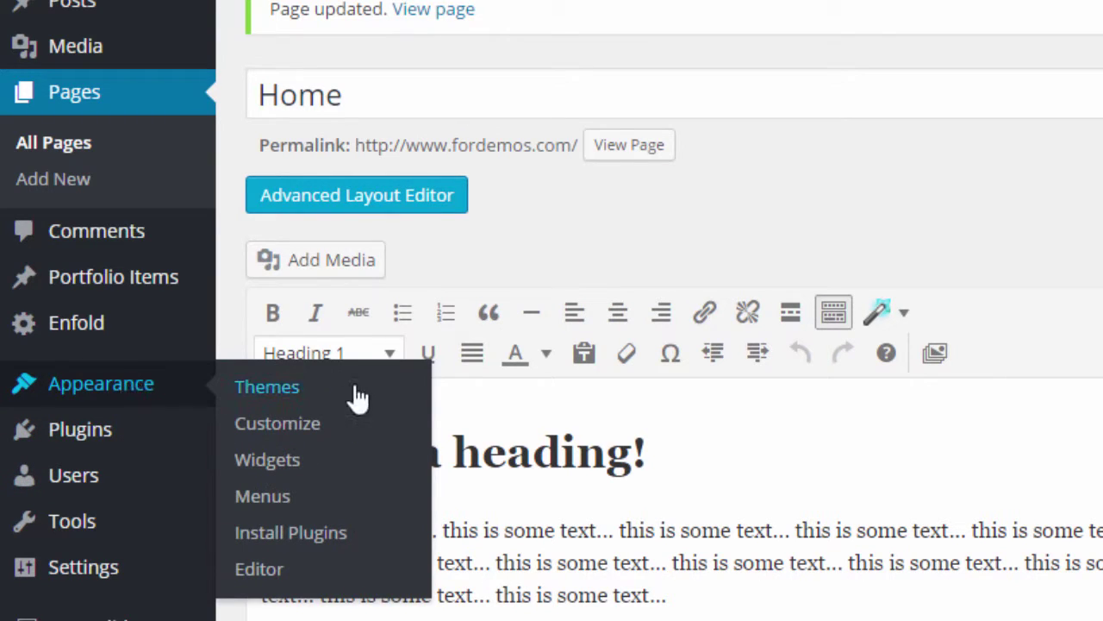
pyautogui.click(303, 390)
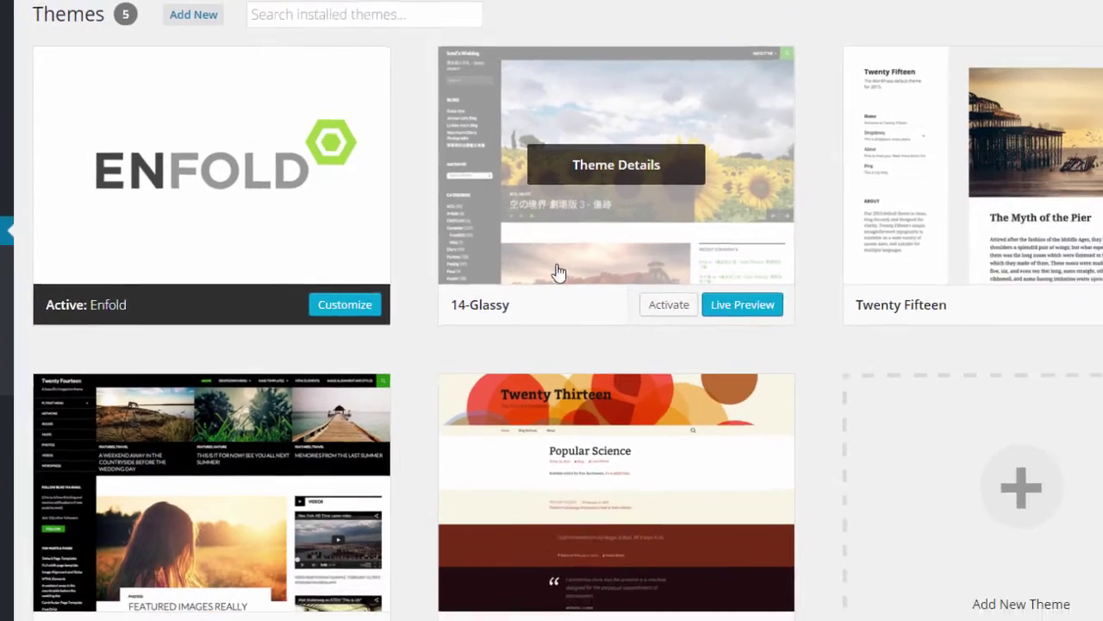
pyautogui.scroll(-1, 289, 243)
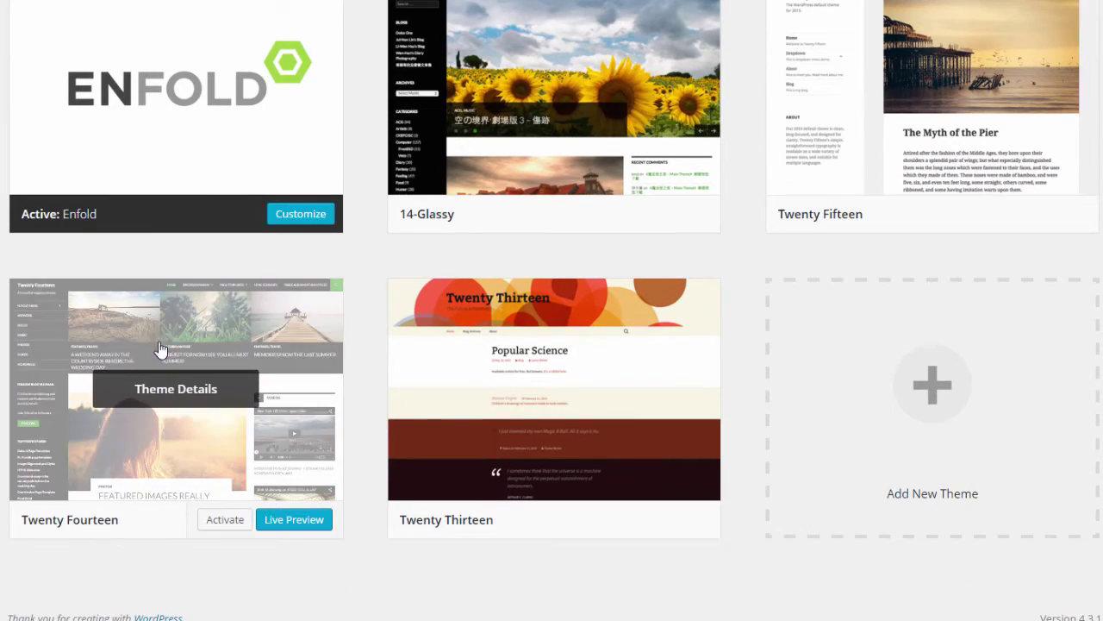
pyautogui.click(229, 528)
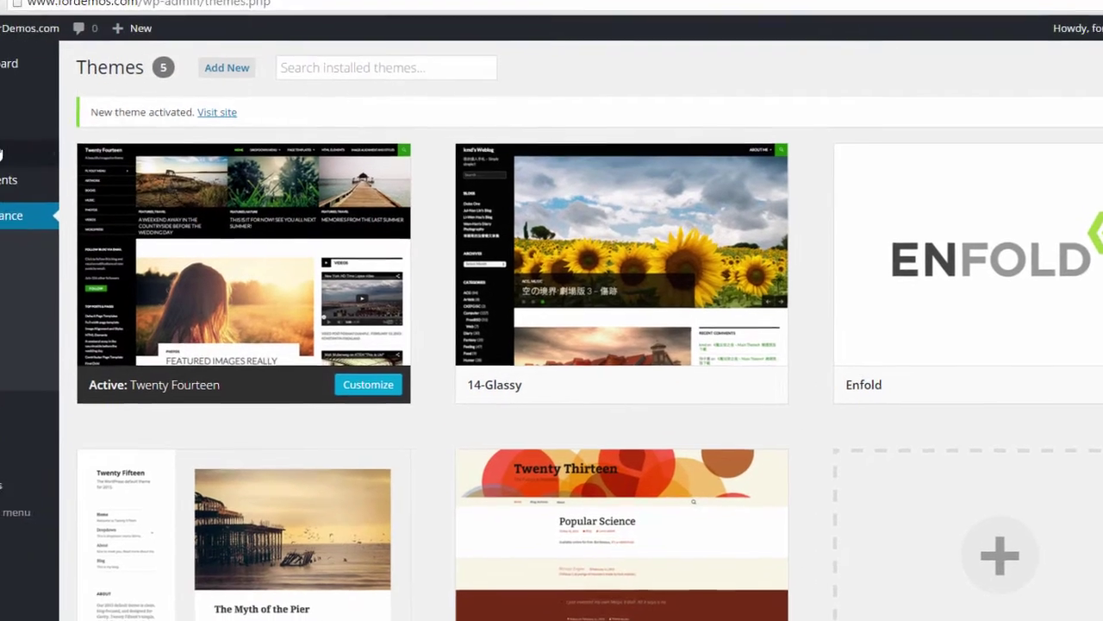
# Step: Edit the Home page from All Pages and scroll down to its Custom Fields box
pyautogui.moveTo(45, 198)
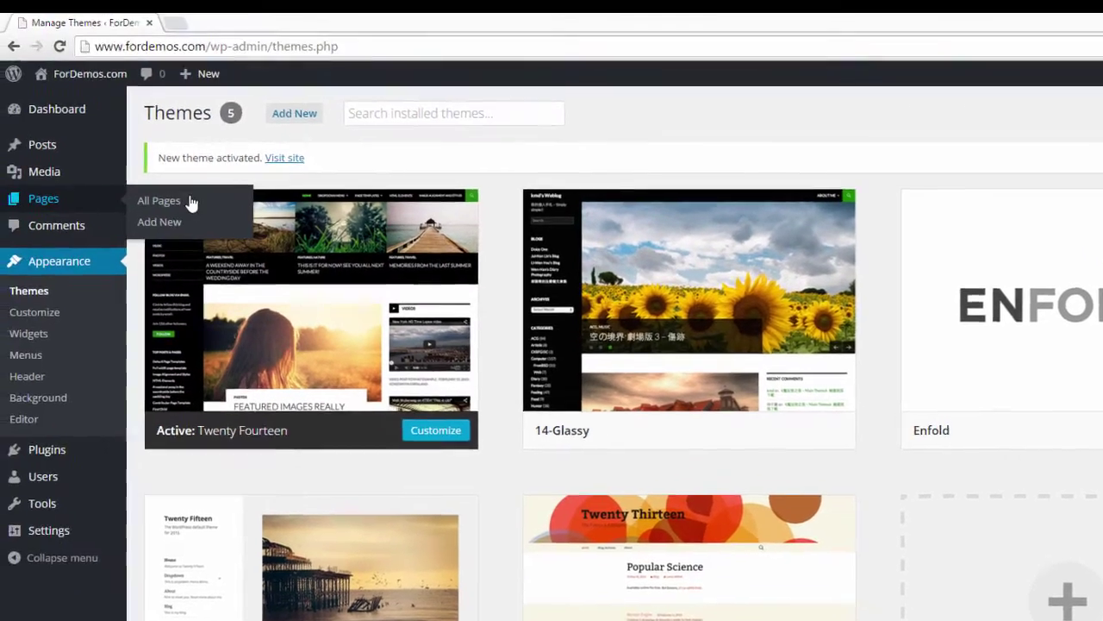
pyautogui.click(333, 352)
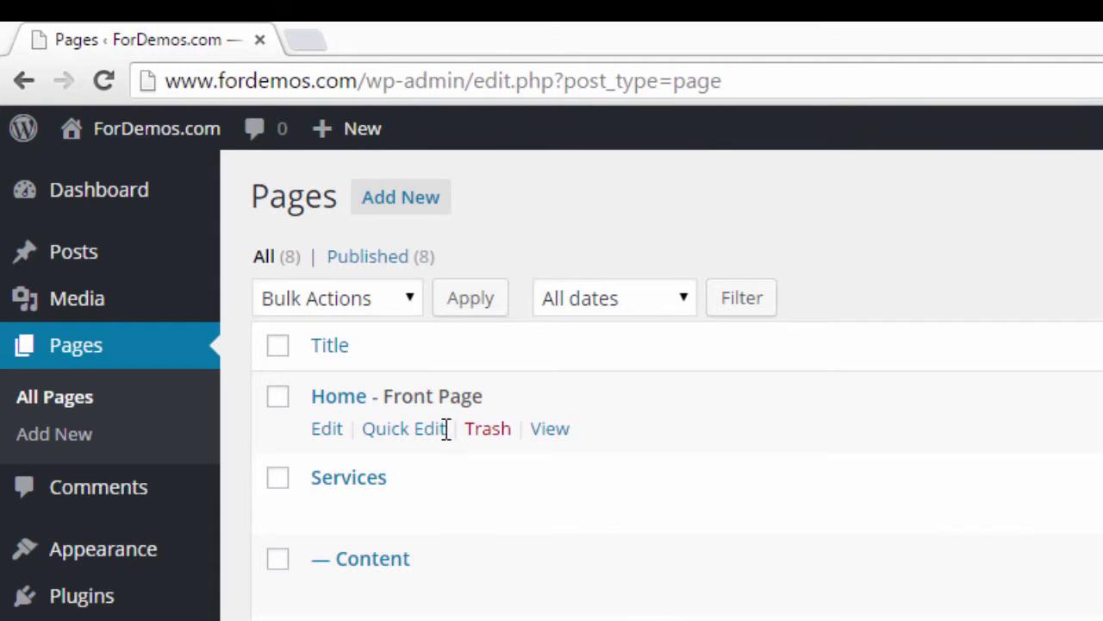
pyautogui.click(330, 428)
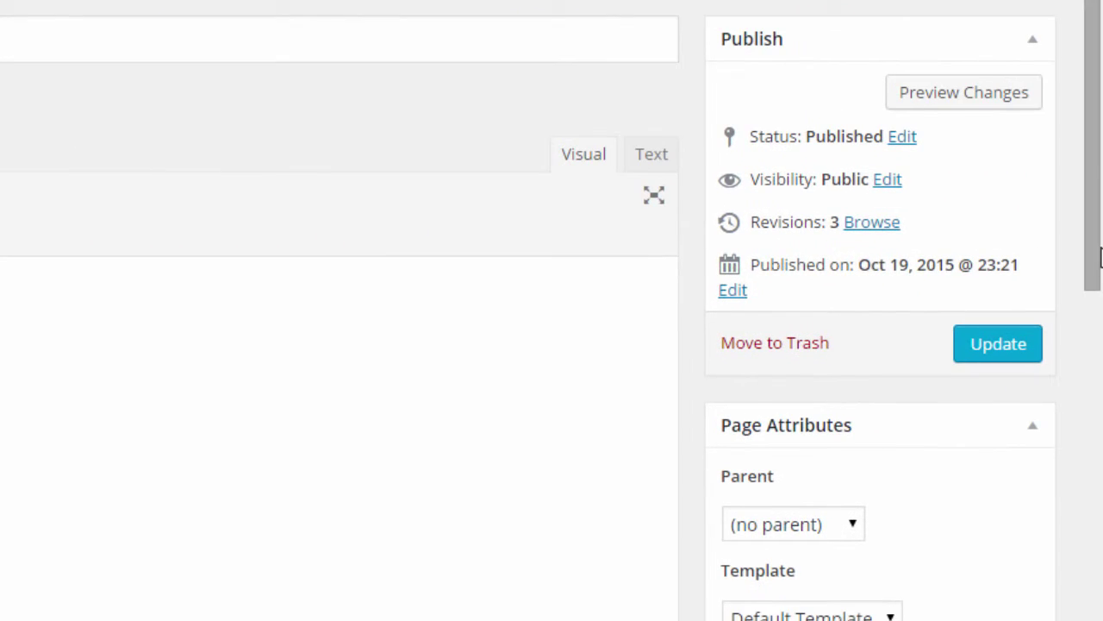
pyautogui.moveTo(1099, 264); pyautogui.dragTo(1101, 541)
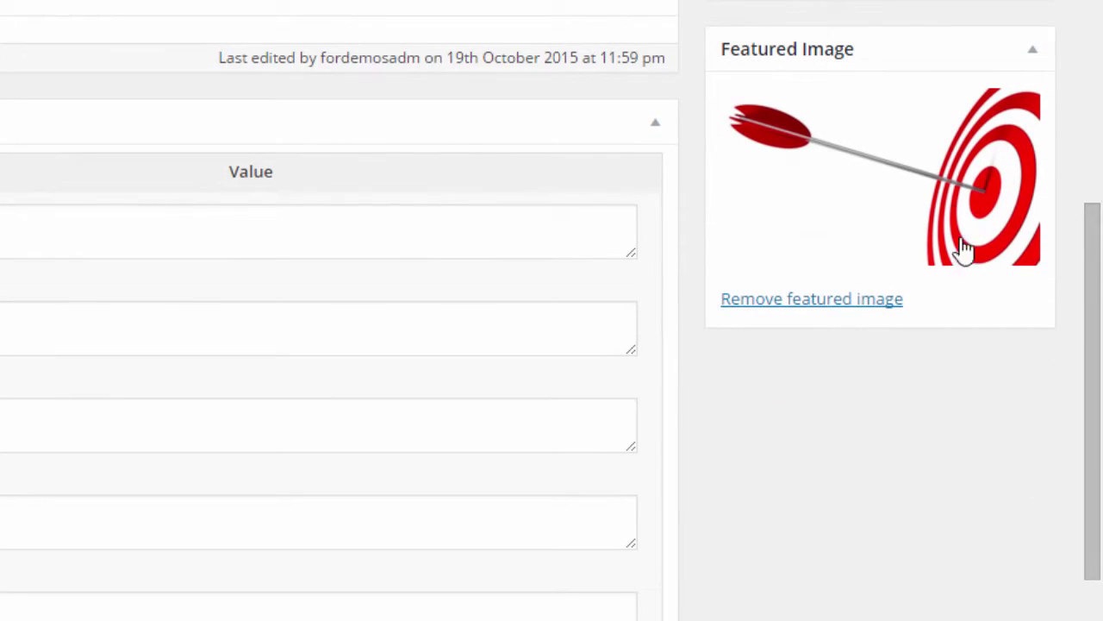
pyautogui.moveTo(1098, 345); pyautogui.dragTo(1095, 263)
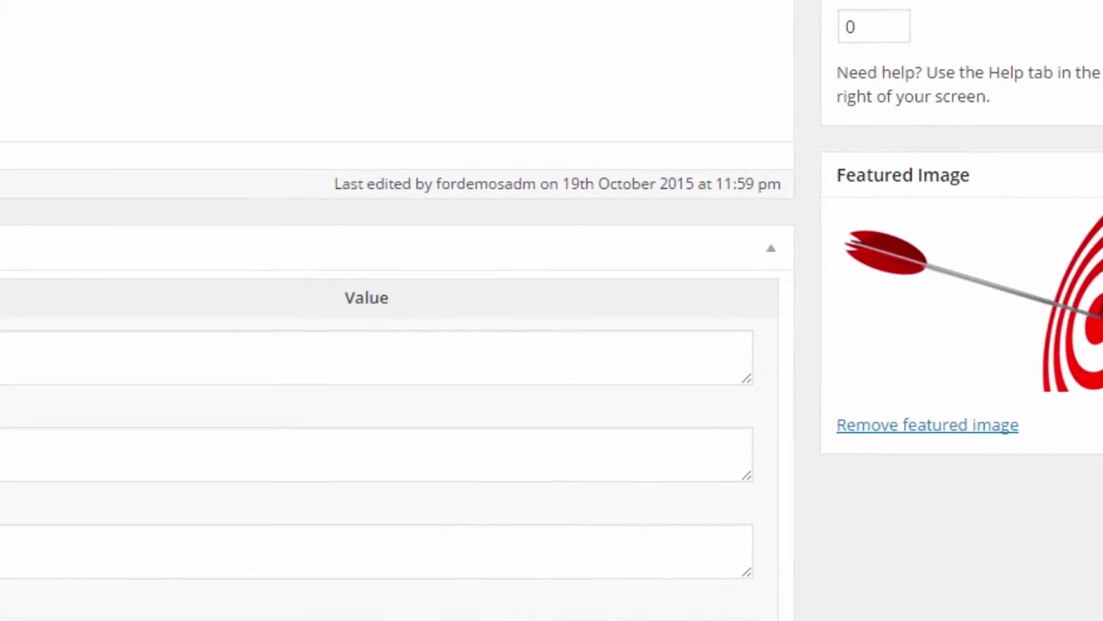
pyautogui.scroll(-1, 437, 207)
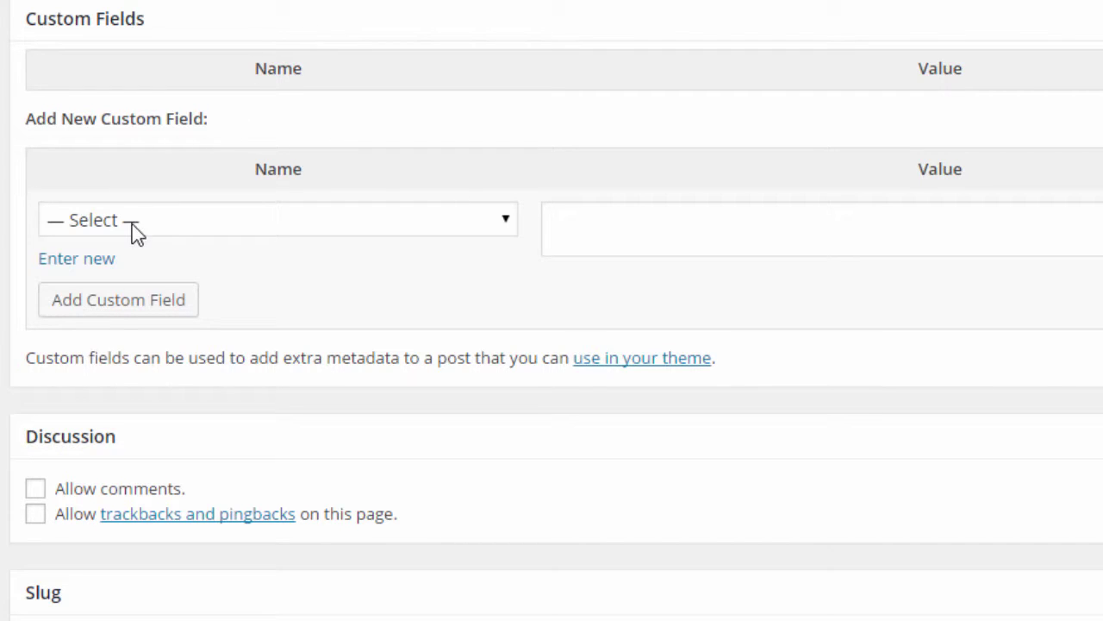
# Step: Switch the new custom field's Name to 'Enter new' so it's typed freely, not picked
pyautogui.click(340, 222)
pyautogui.click(341, 222)
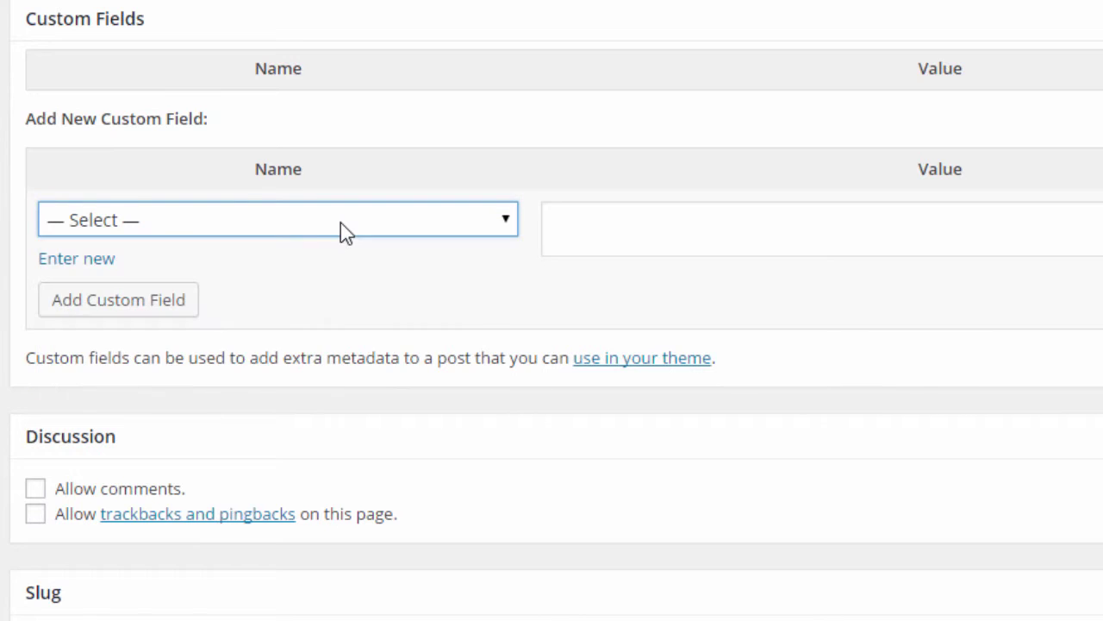
pyautogui.click(327, 223)
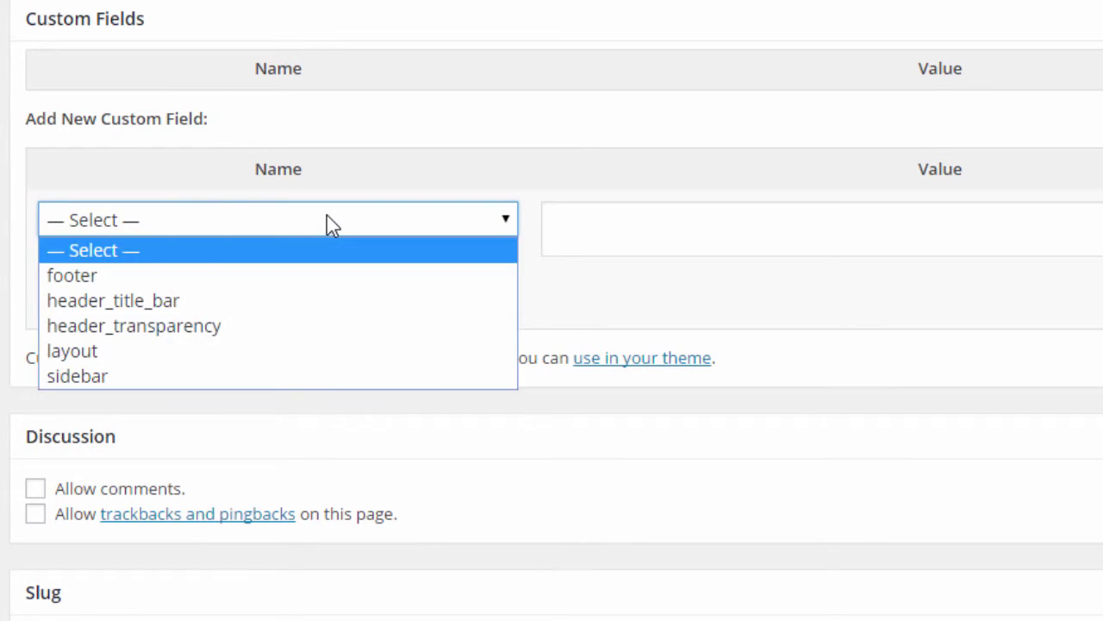
pyautogui.click(328, 222)
pyautogui.click(639, 227)
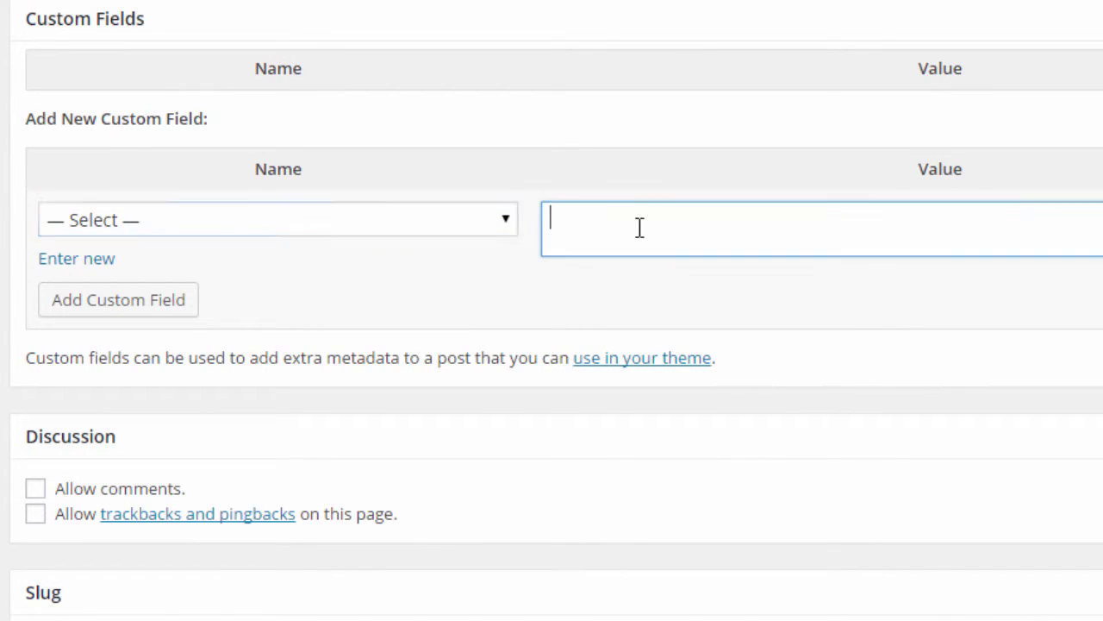
pyautogui.click(507, 322)
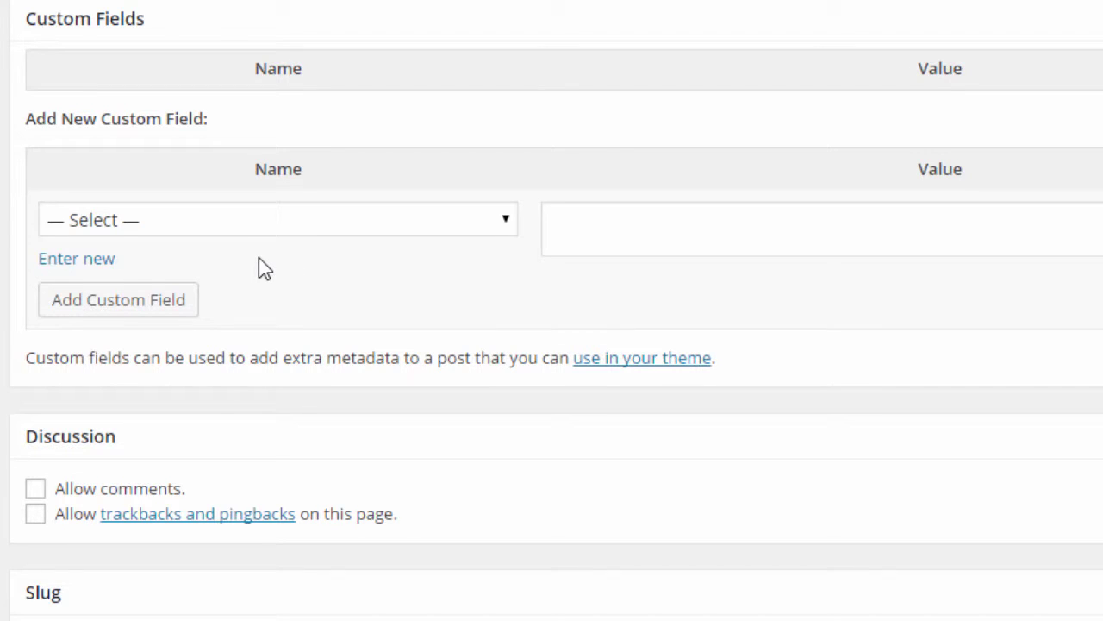
pyautogui.click(87, 265)
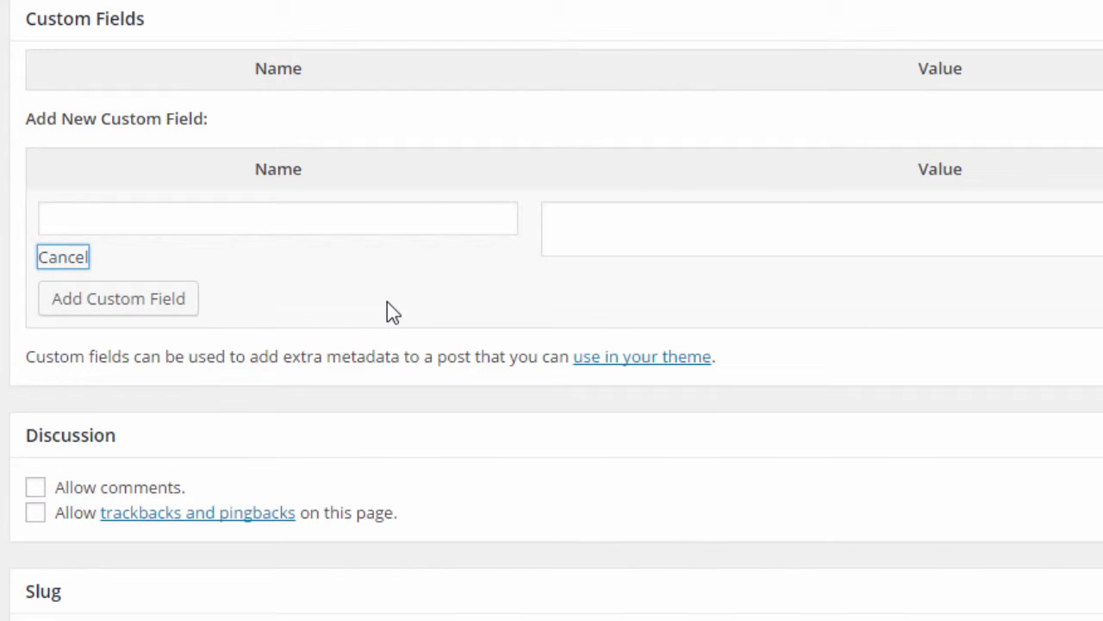
pyautogui.scroll(-3, 387, 310)
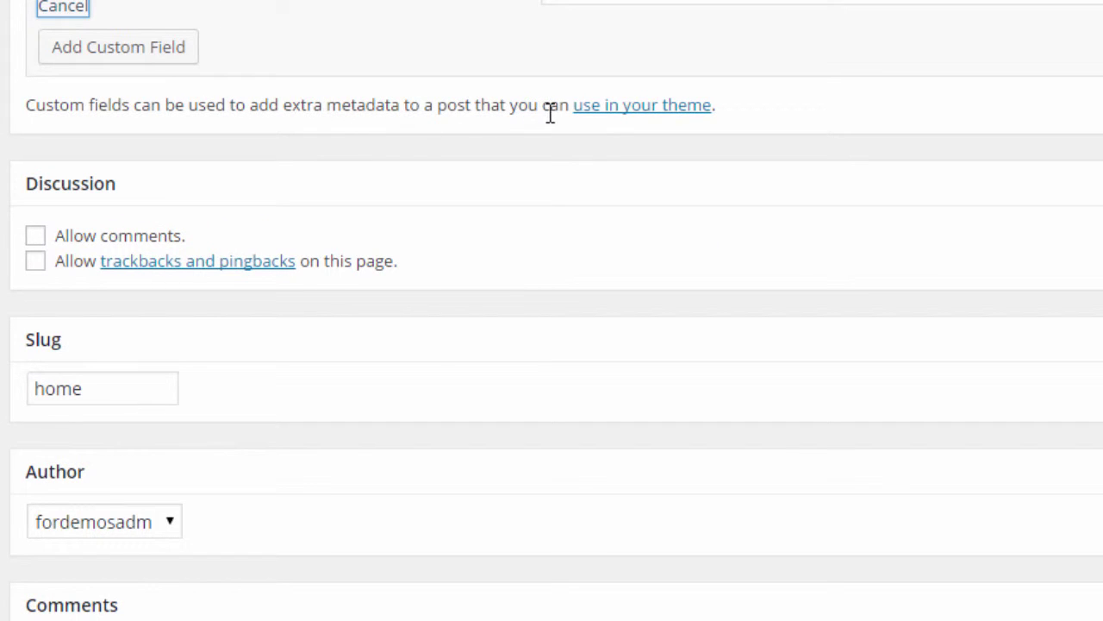
# Step: Check the page slug 'home' and the author list, leaving both unchanged
pyautogui.scroll(-1, 448, 169)
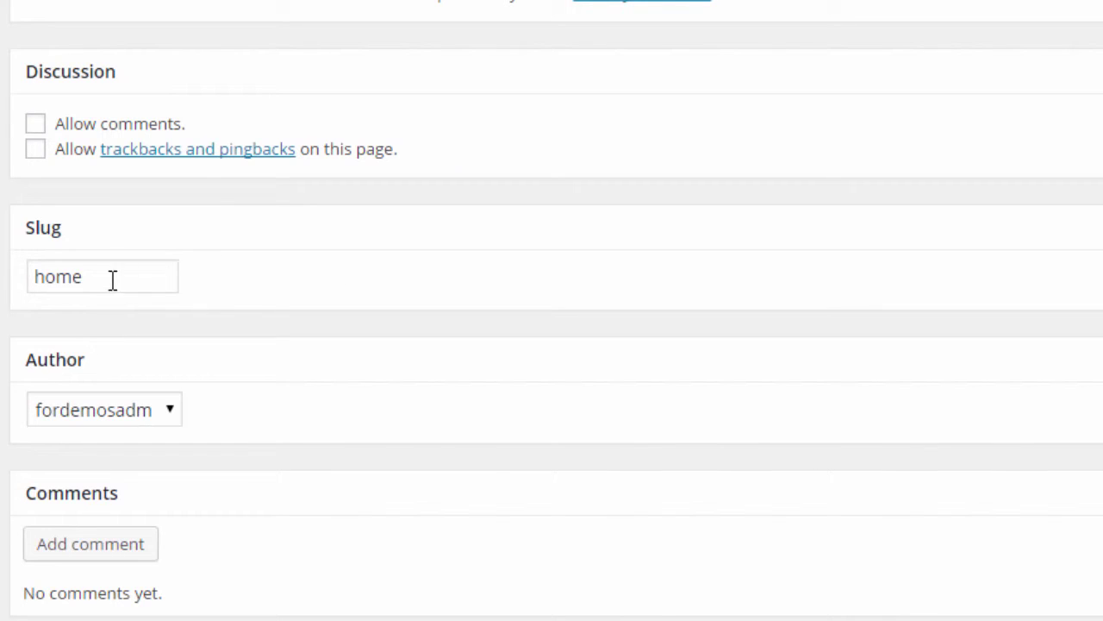
pyautogui.moveTo(111, 278); pyautogui.dragTo(34, 276)
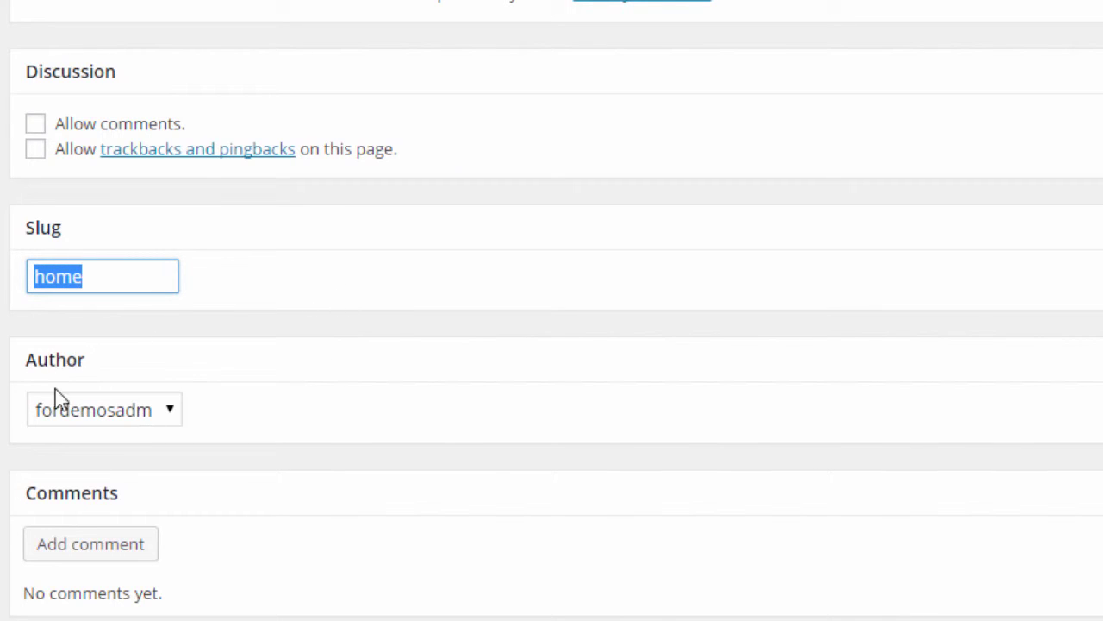
pyautogui.click(125, 412)
pyautogui.click(138, 414)
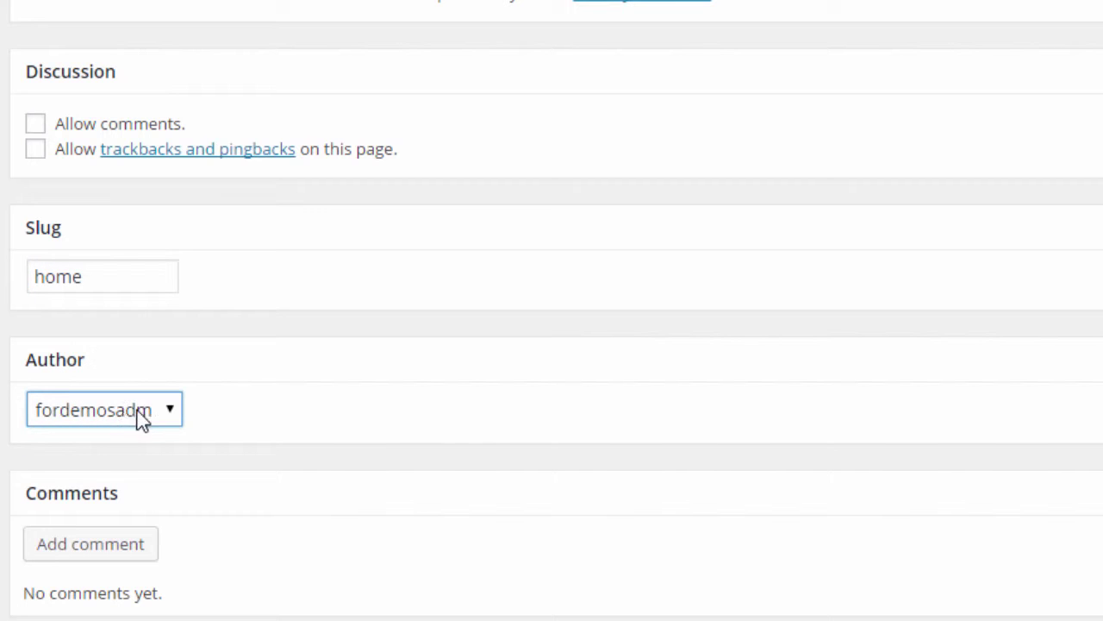
pyautogui.click(203, 412)
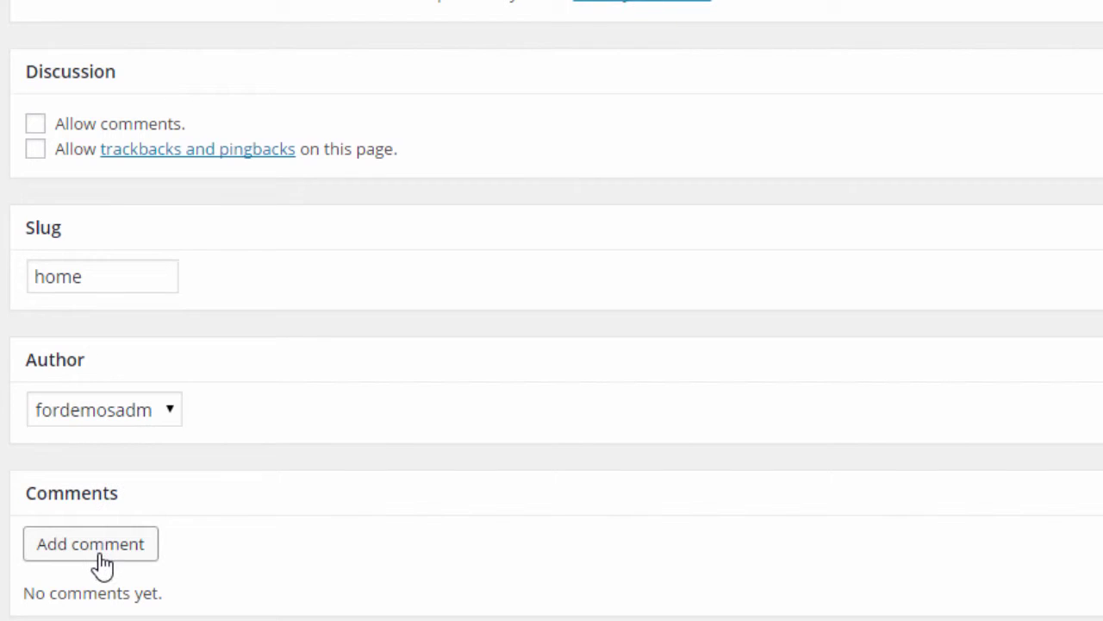
# Step: Bring the Revisions box with its three October 19, 2015 revisions into view
pyautogui.scroll(-3, 406, 543)
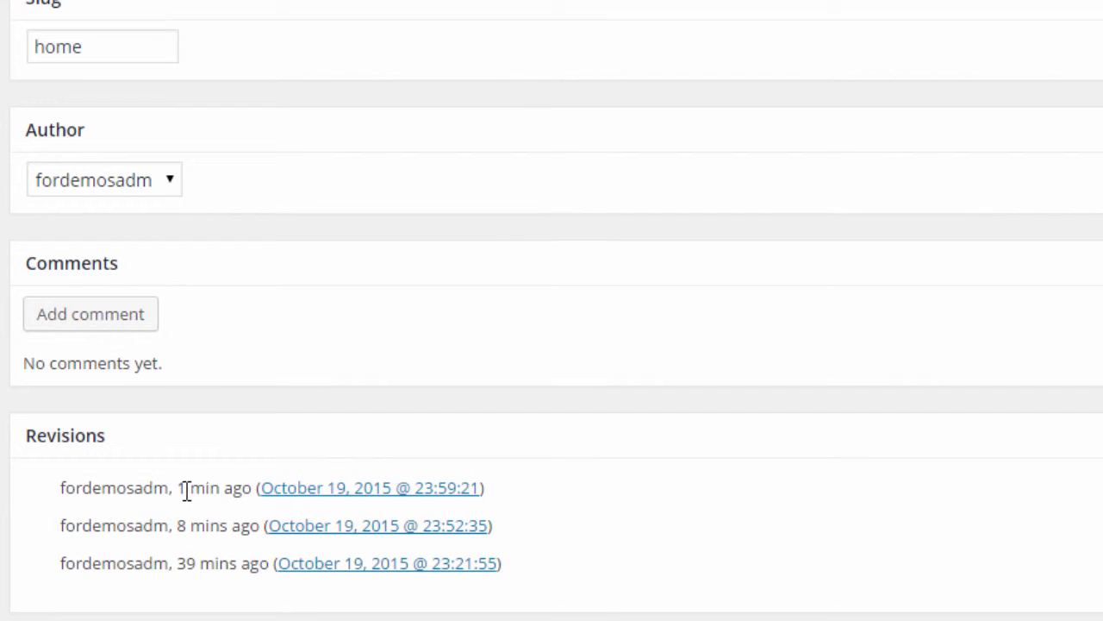
pyautogui.scroll(15, 1098, 320)
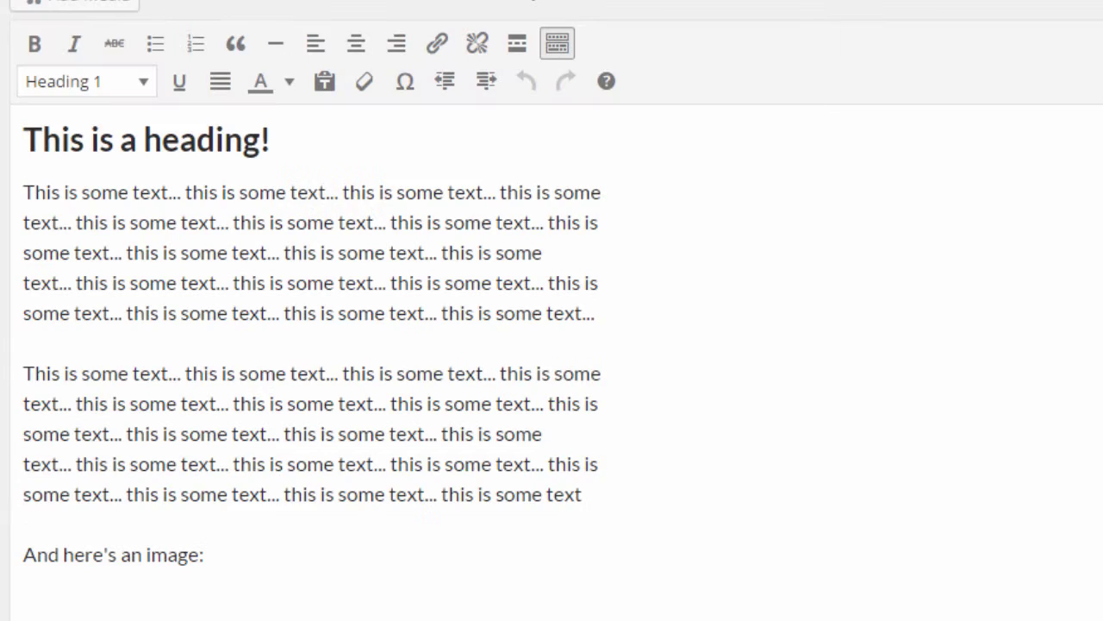
pyautogui.scroll(-15, 552, 310)
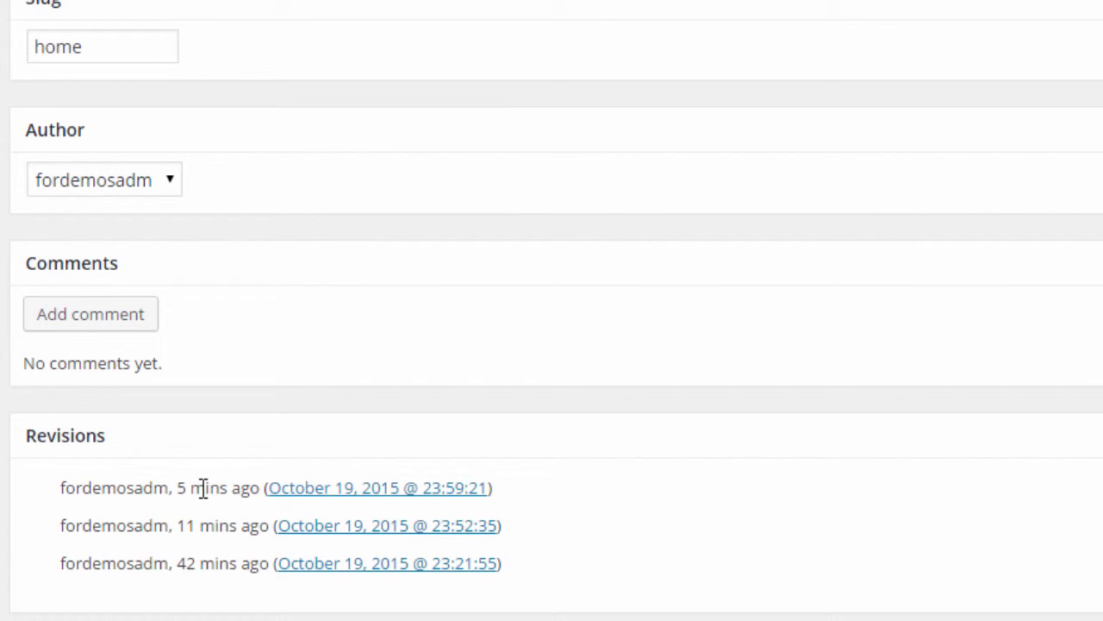
# Step: Open the oldest revision and step the slider through revisions back to the 23:52 one
pyautogui.click(461, 569)
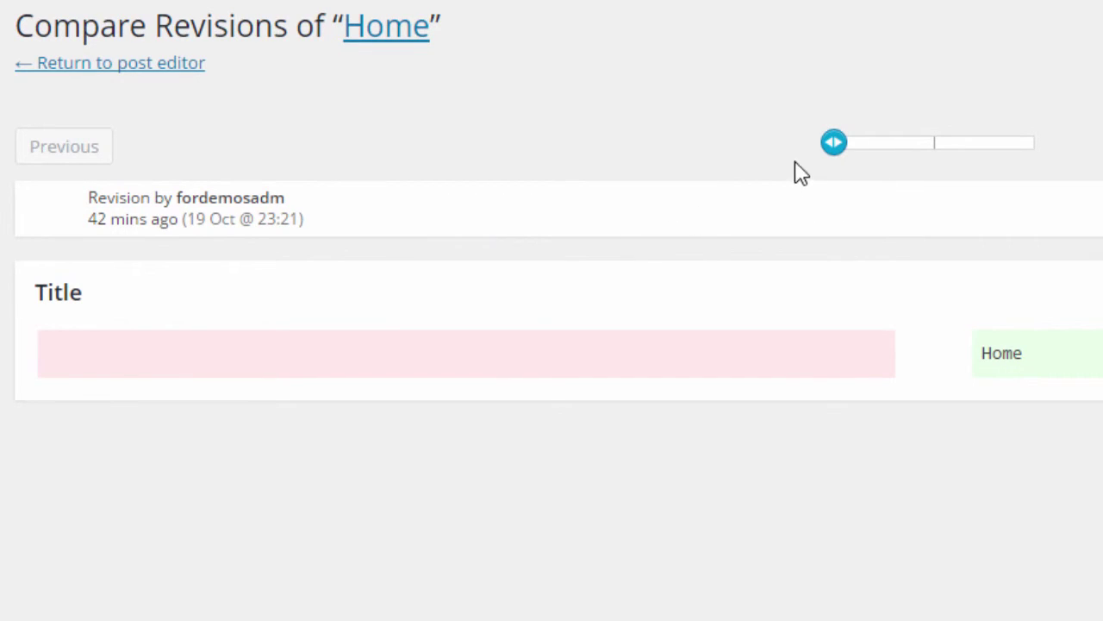
pyautogui.moveTo(840, 150)
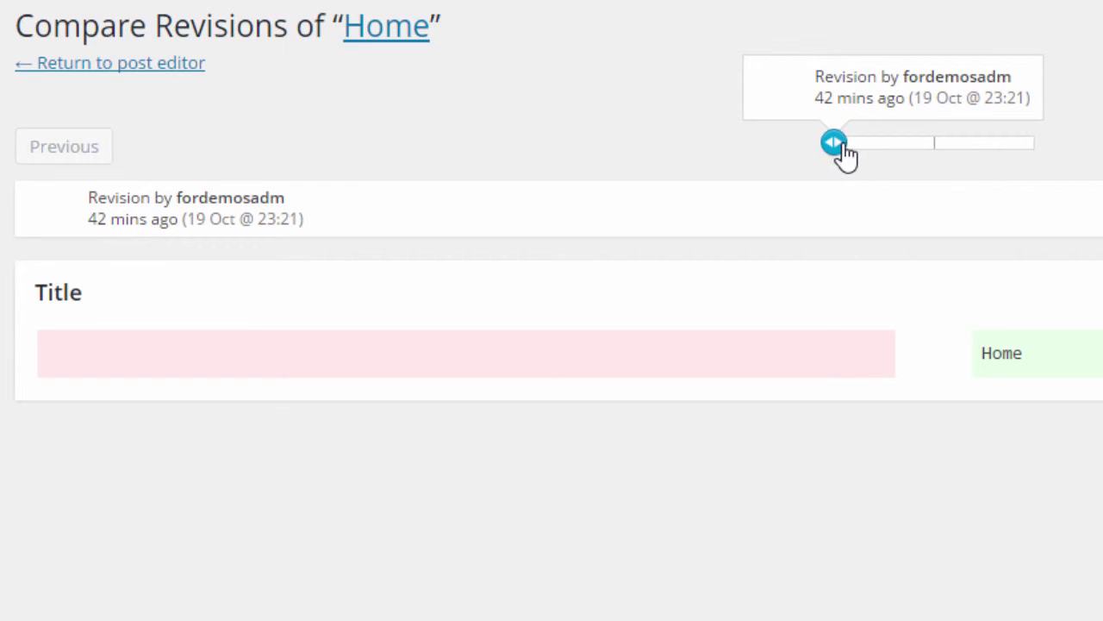
pyautogui.moveTo(838, 146); pyautogui.dragTo(923, 149)
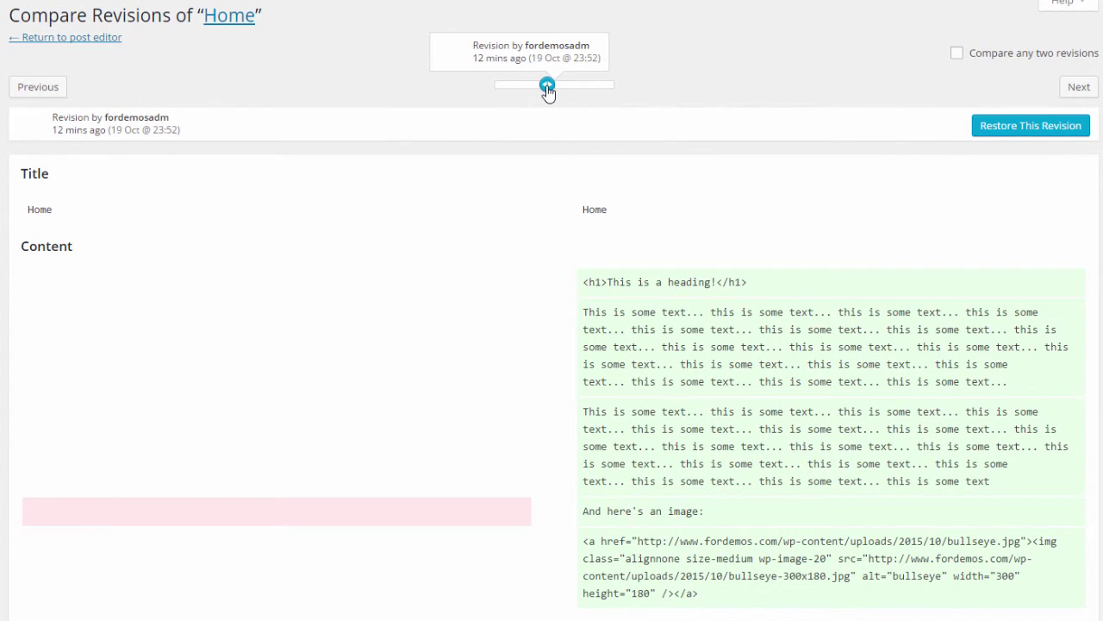
pyautogui.moveTo(547, 89); pyautogui.dragTo(623, 93)
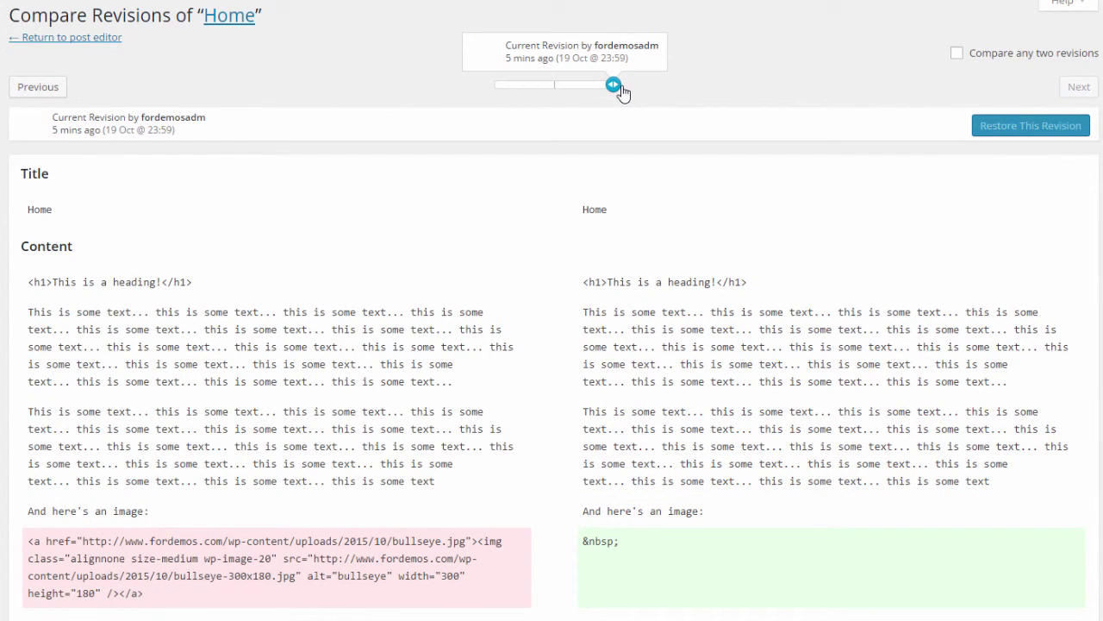
pyautogui.moveTo(621, 93); pyautogui.dragTo(554, 98)
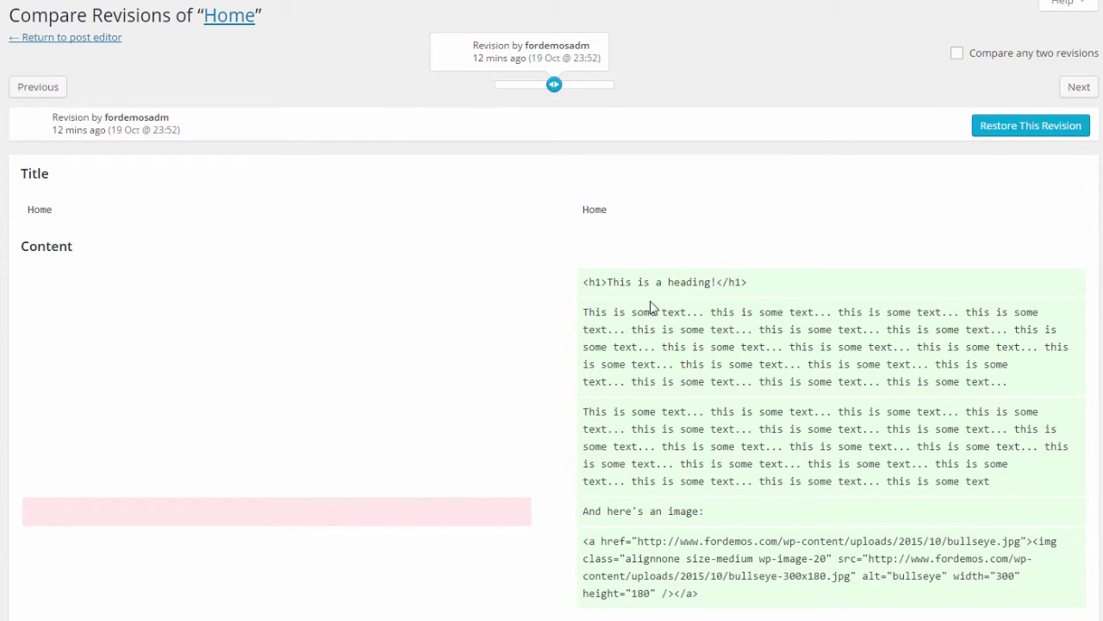
# Step: Examine the heading's <h1> HTML in the diff, then slide to the current revision
pyautogui.scroll(-1, 655, 315)
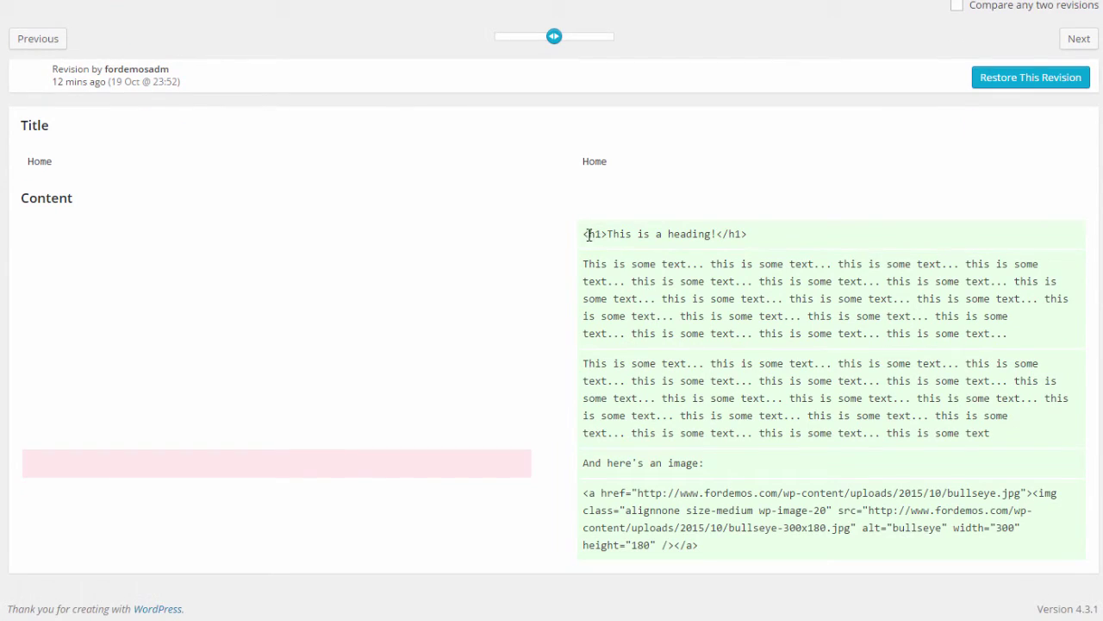
pyautogui.moveTo(585, 234); pyautogui.dragTo(752, 234)
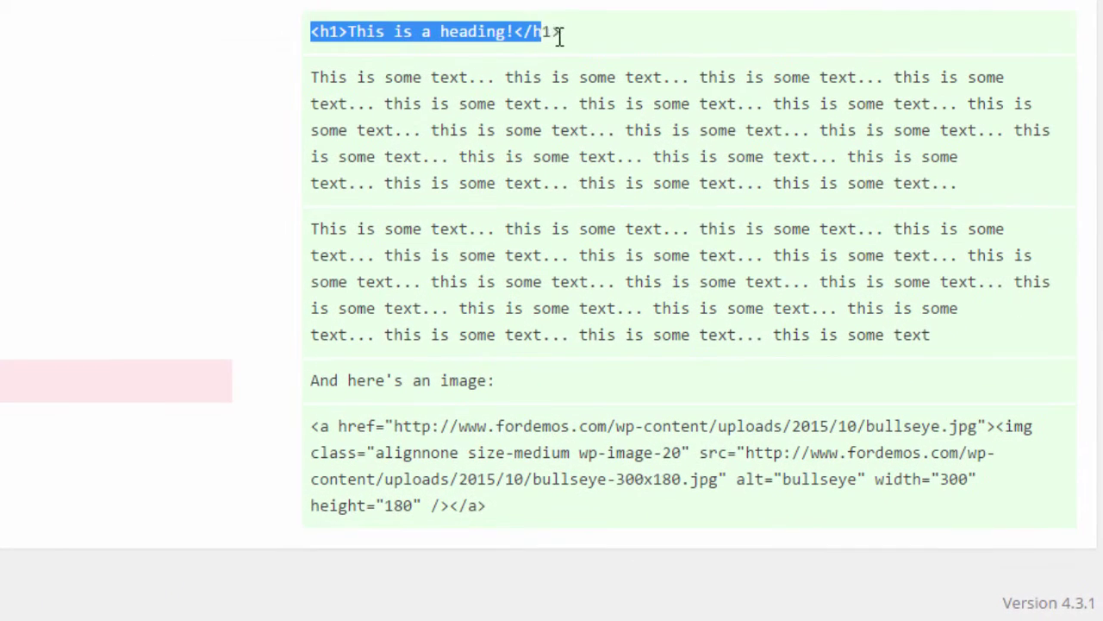
pyautogui.moveTo(572, 35); pyautogui.dragTo(963, 175)
pyautogui.click(934, 179)
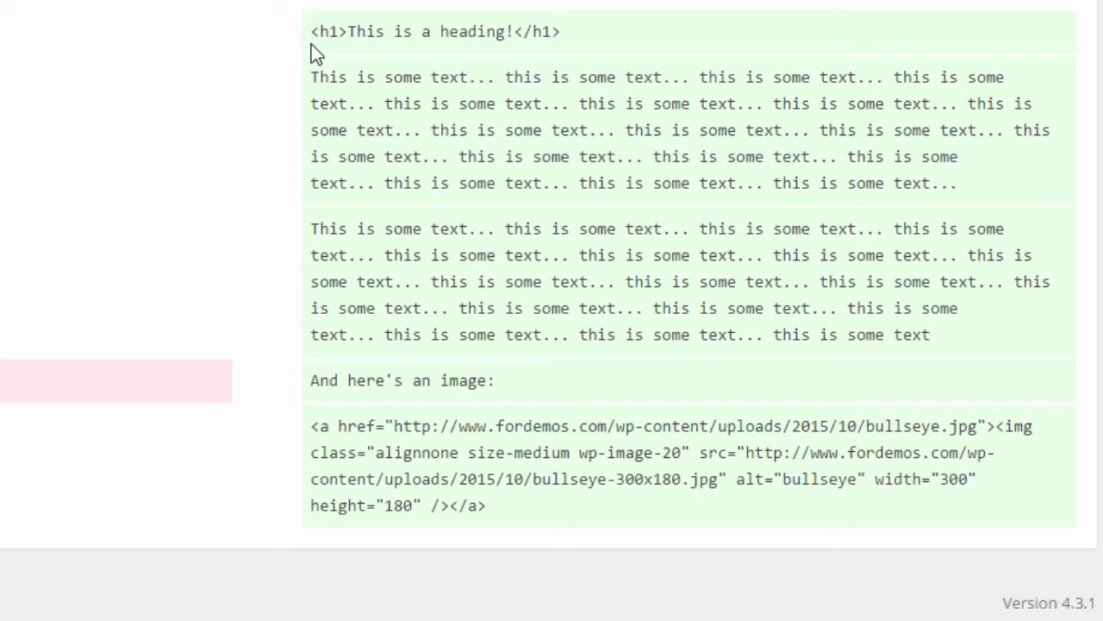
pyautogui.moveTo(313, 29); pyautogui.dragTo(584, 37)
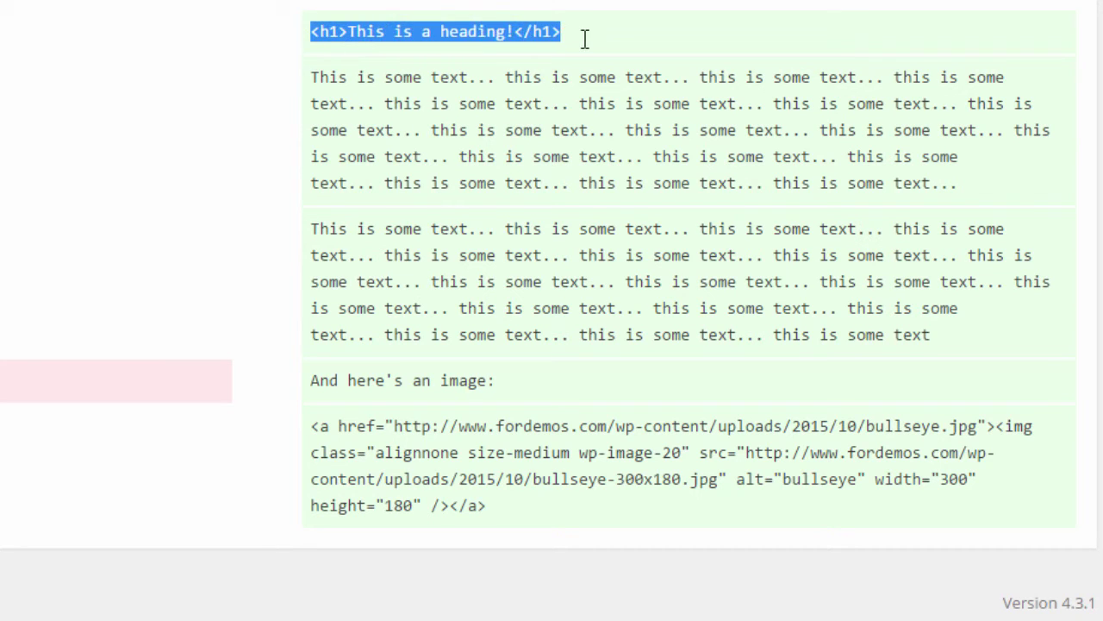
pyautogui.click(583, 38)
pyautogui.moveTo(315, 37); pyautogui.dragTo(349, 35)
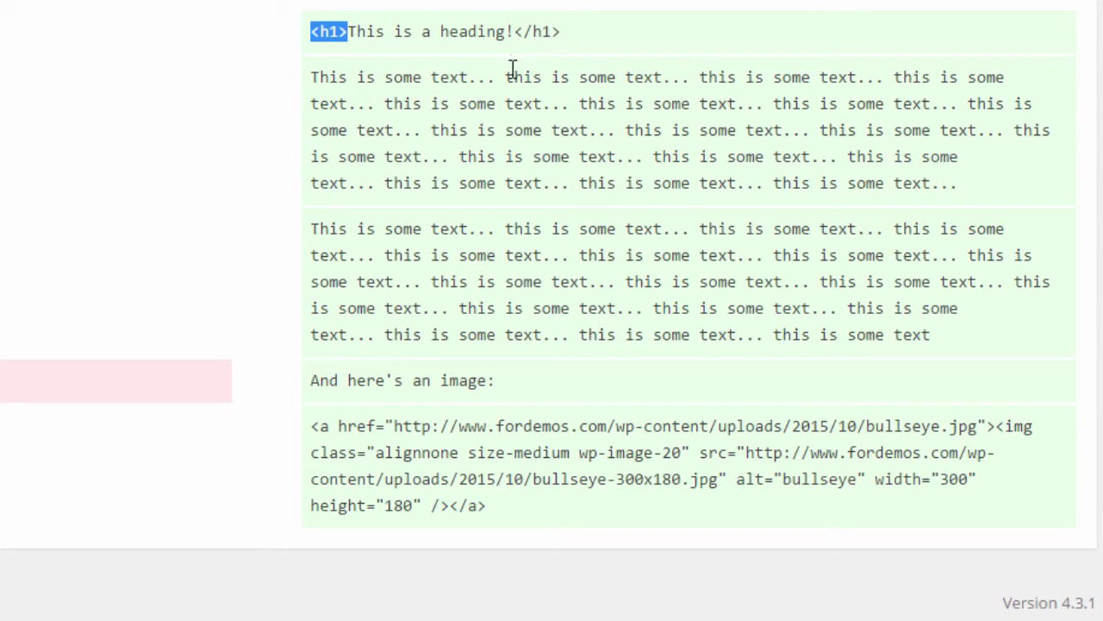
pyautogui.click(506, 56)
pyautogui.scroll(1, 506, 57)
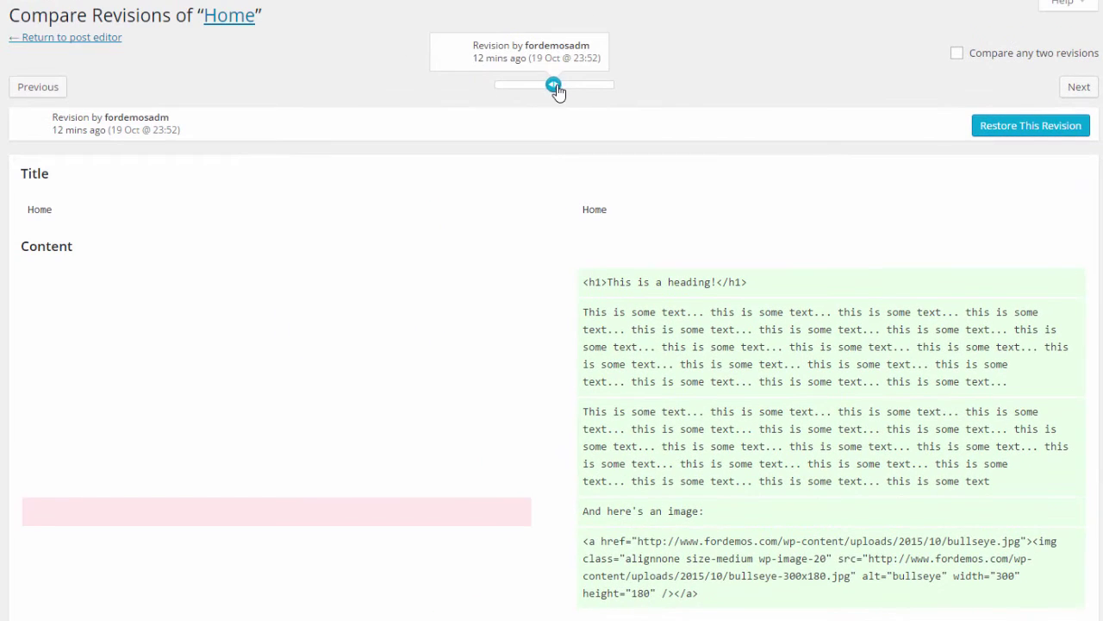
pyautogui.moveTo(558, 90); pyautogui.dragTo(618, 93)
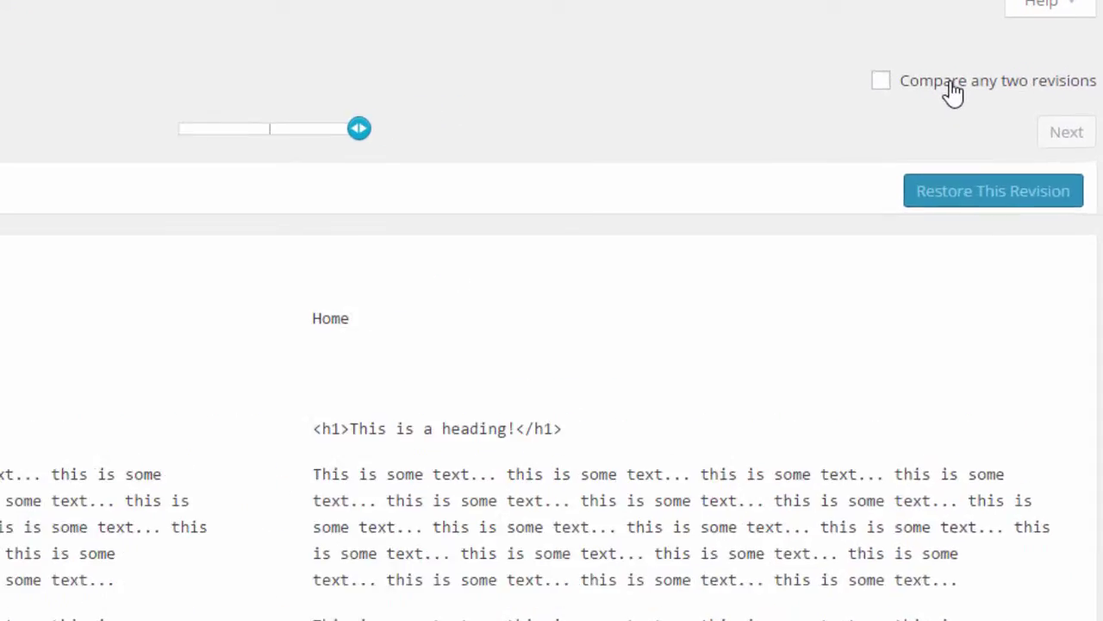
# Step: Toggle 'Compare any two revisions' on and off, then select the 23:52 revision
pyautogui.click(953, 84)
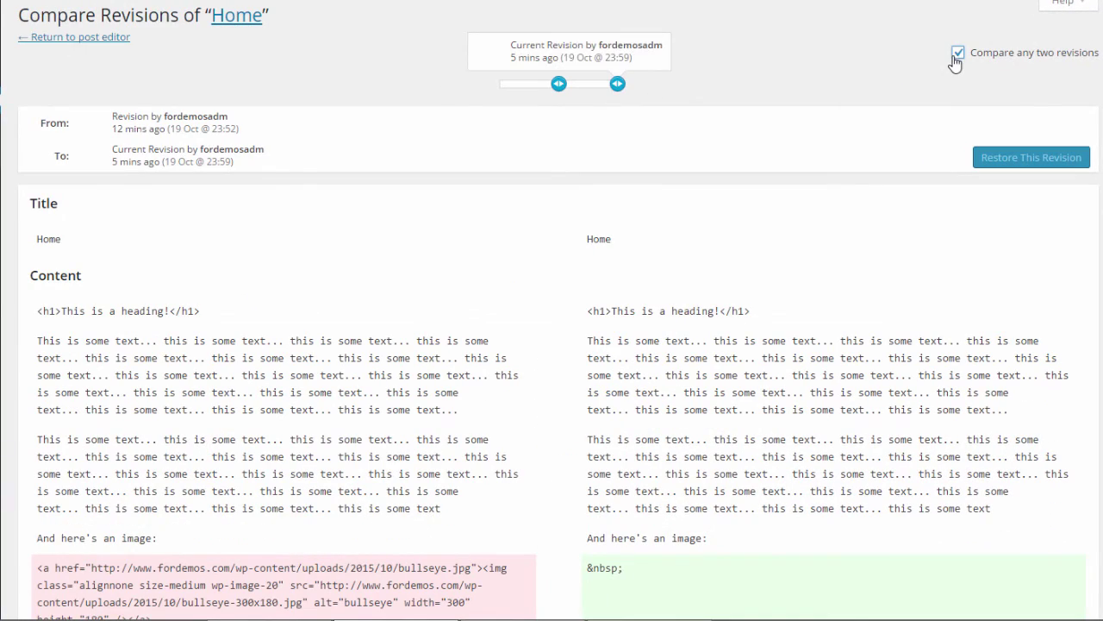
pyautogui.click(955, 55)
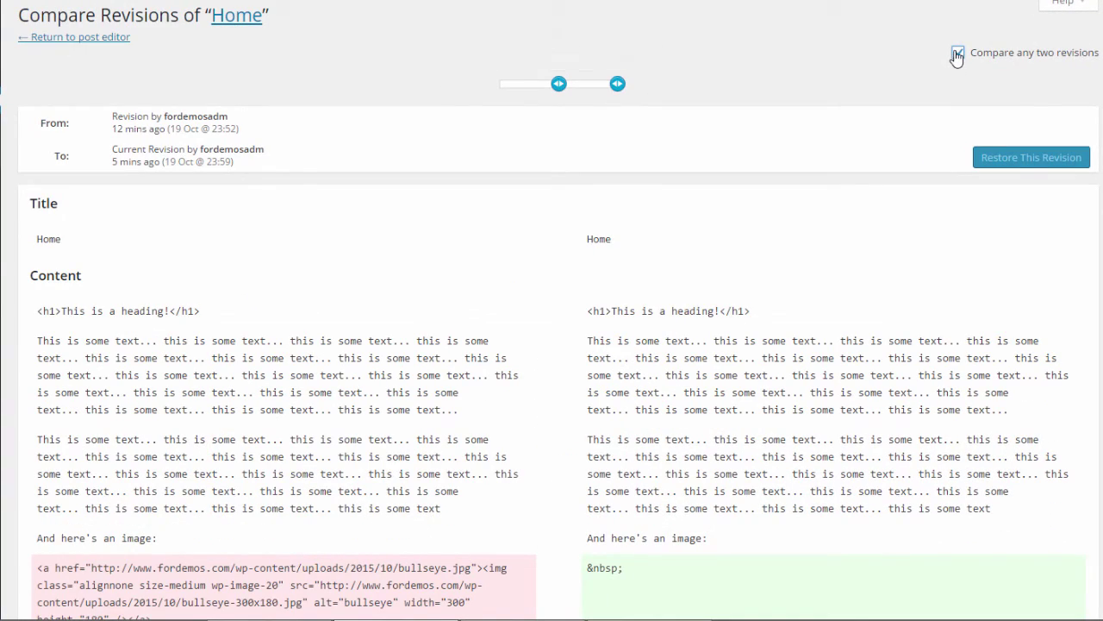
pyautogui.moveTo(618, 90); pyautogui.dragTo(562, 93)
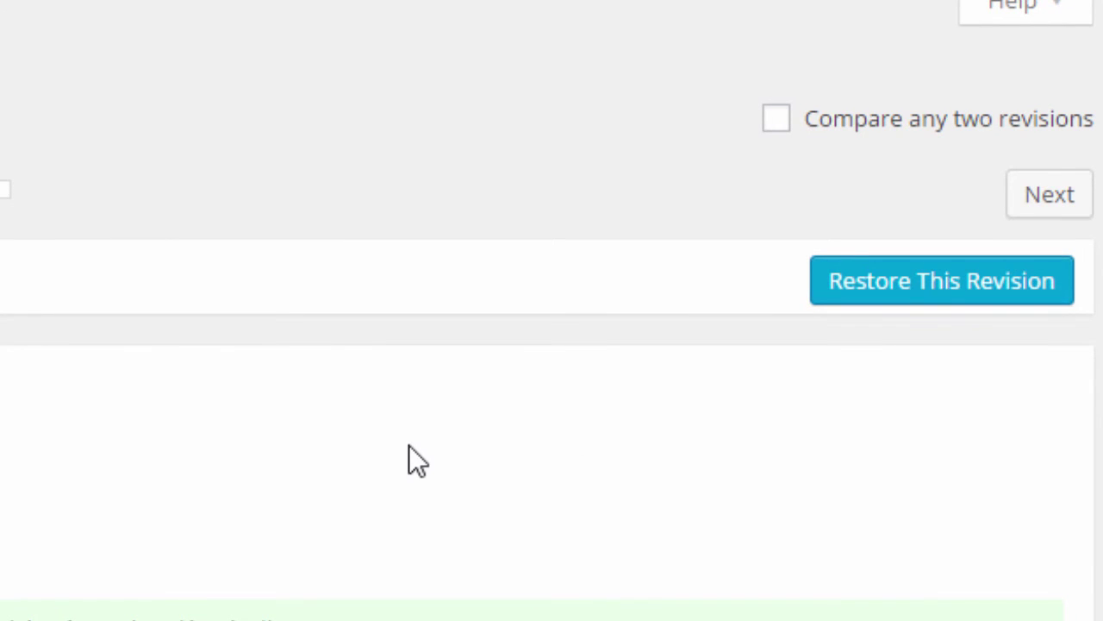
pyautogui.scroll(-1, 207, 594)
pyautogui.scroll(1, 173, 588)
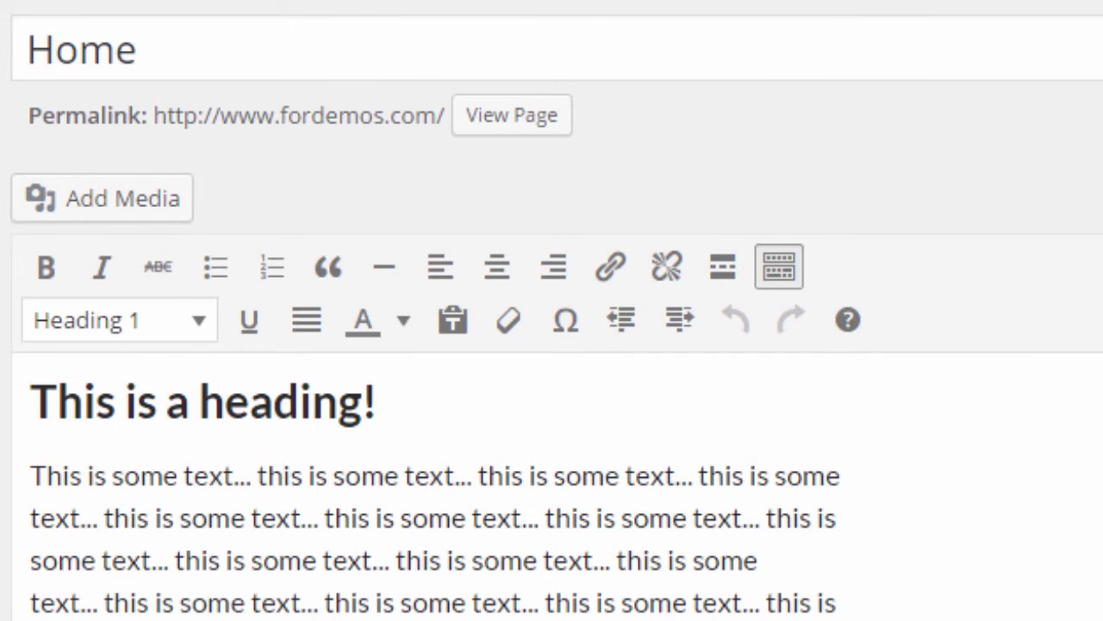
pyautogui.scroll(-12, 552, 345)
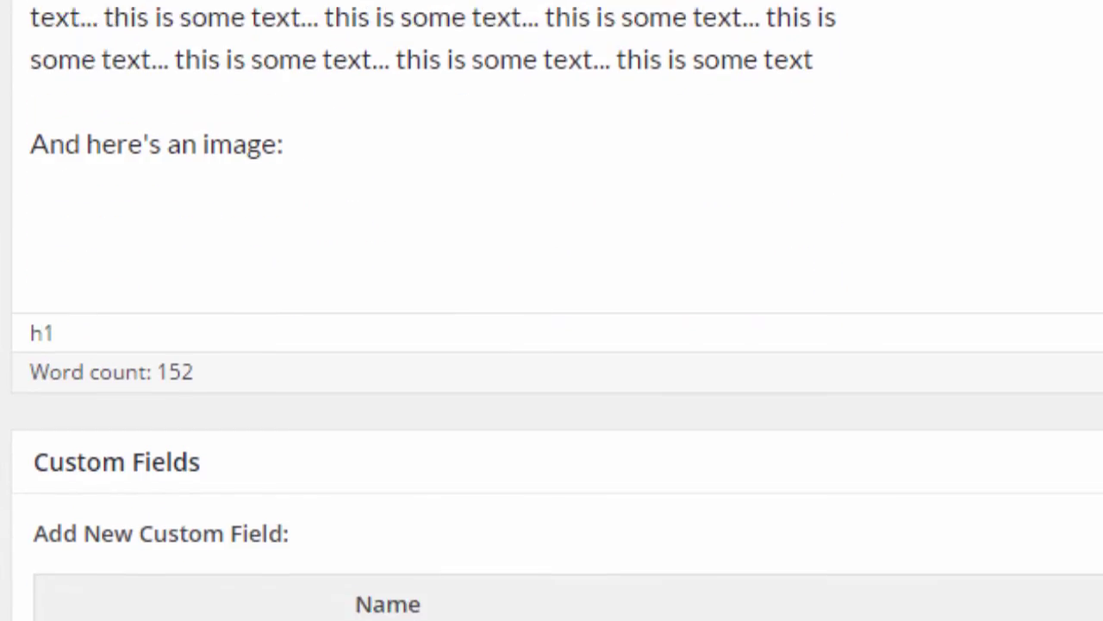
pyautogui.scroll(-6, 551, 344)
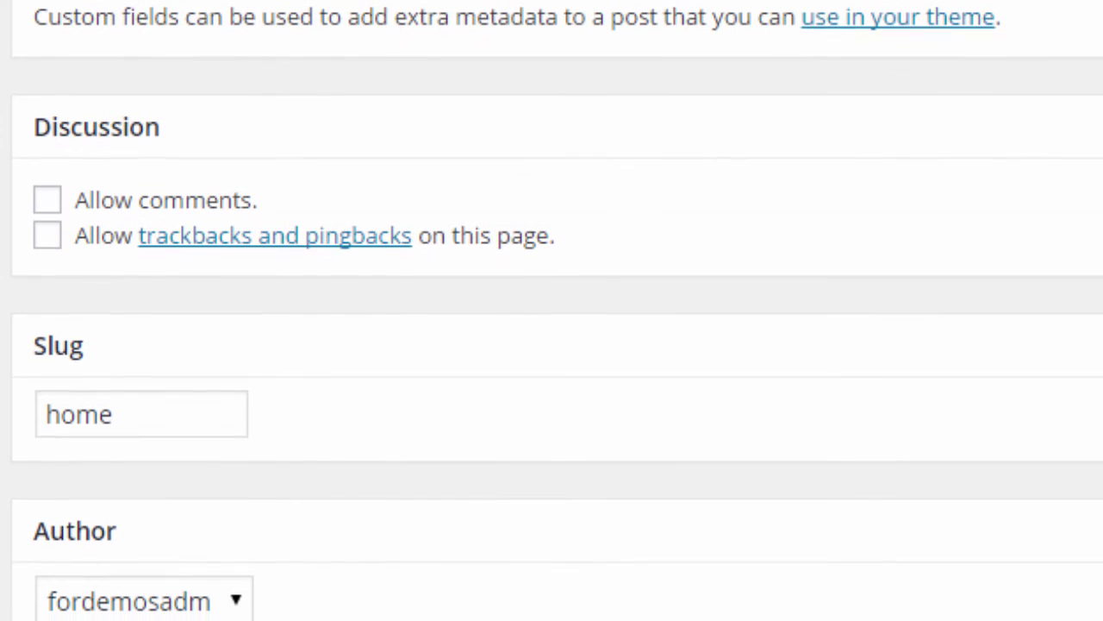
pyautogui.scroll(15, 551, 344)
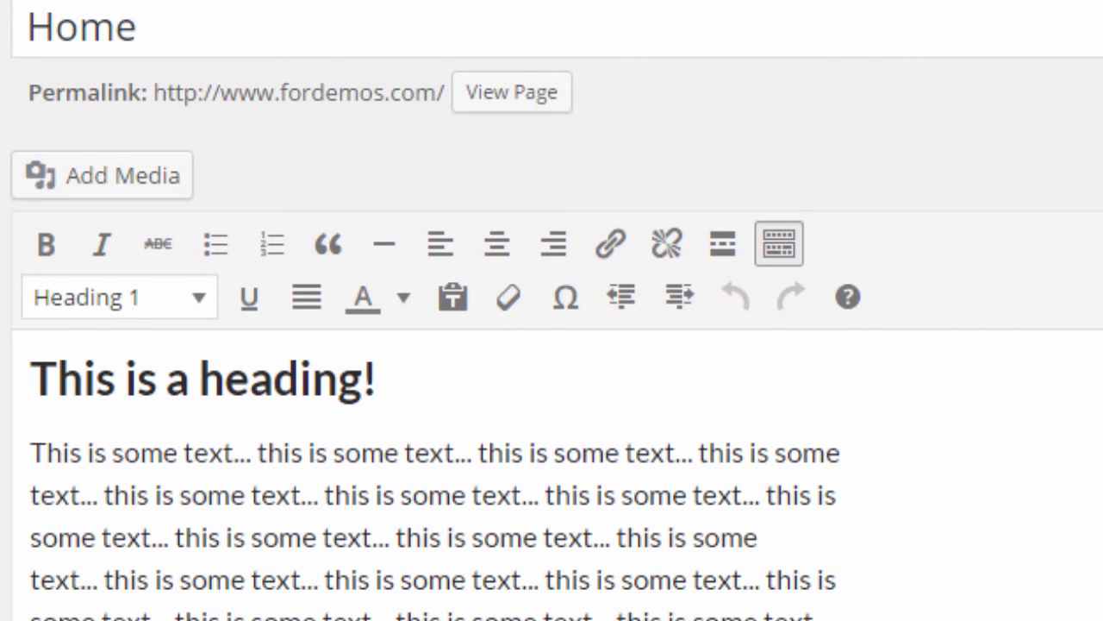
pyautogui.moveTo(34, 379); pyautogui.dragTo(199, 381)
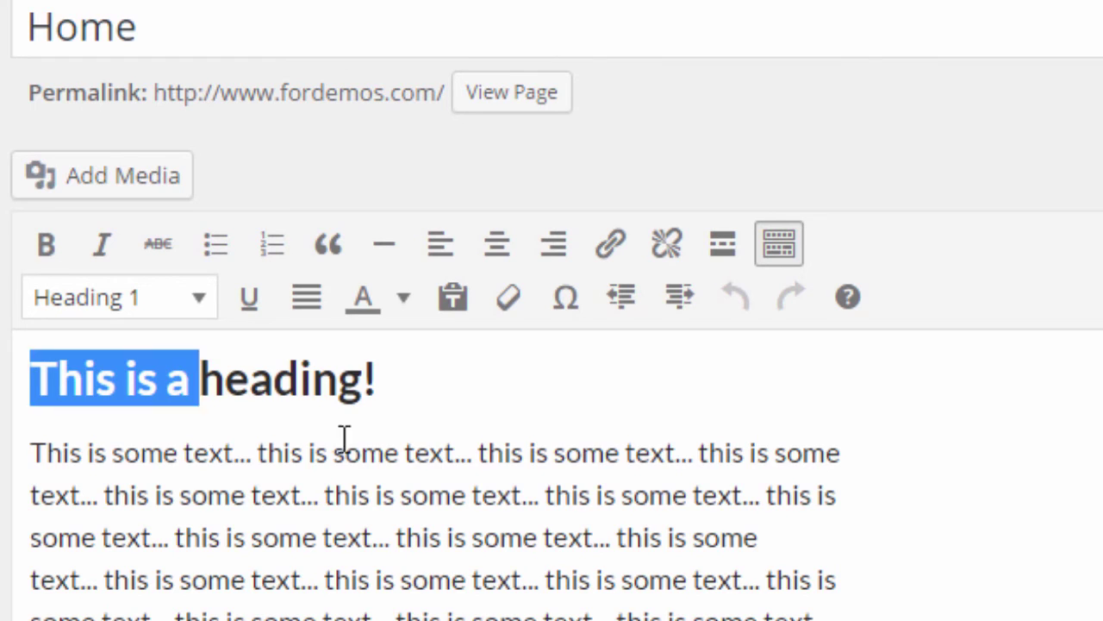
pyautogui.hotkey('ctrl', 'a')
pyautogui.click(717, 580)
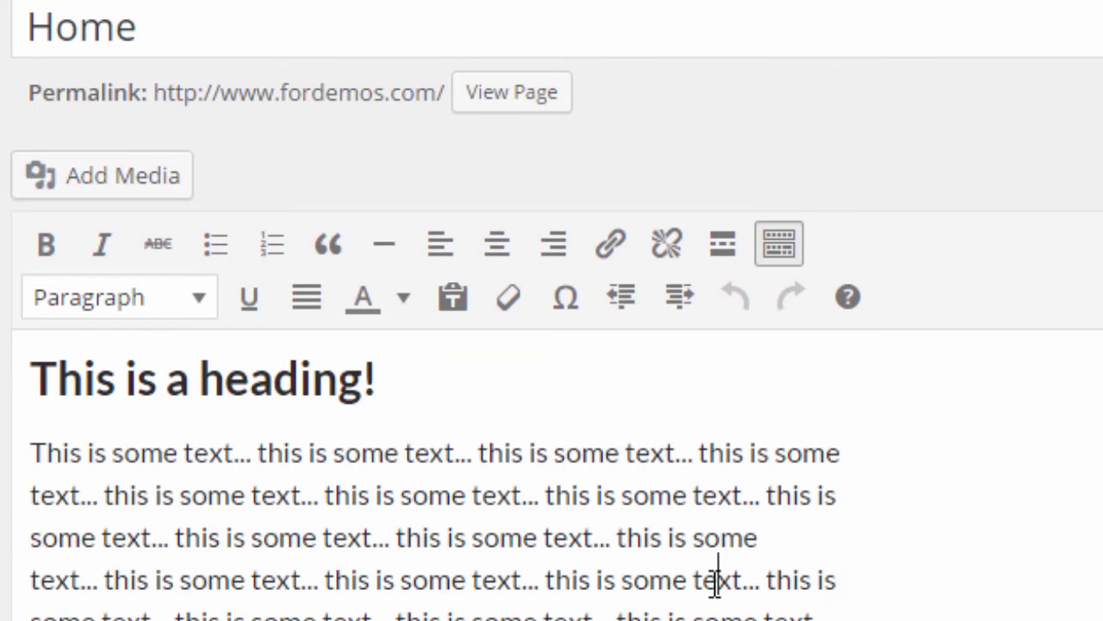
pyautogui.moveTo(35, 377); pyautogui.dragTo(493, 388)
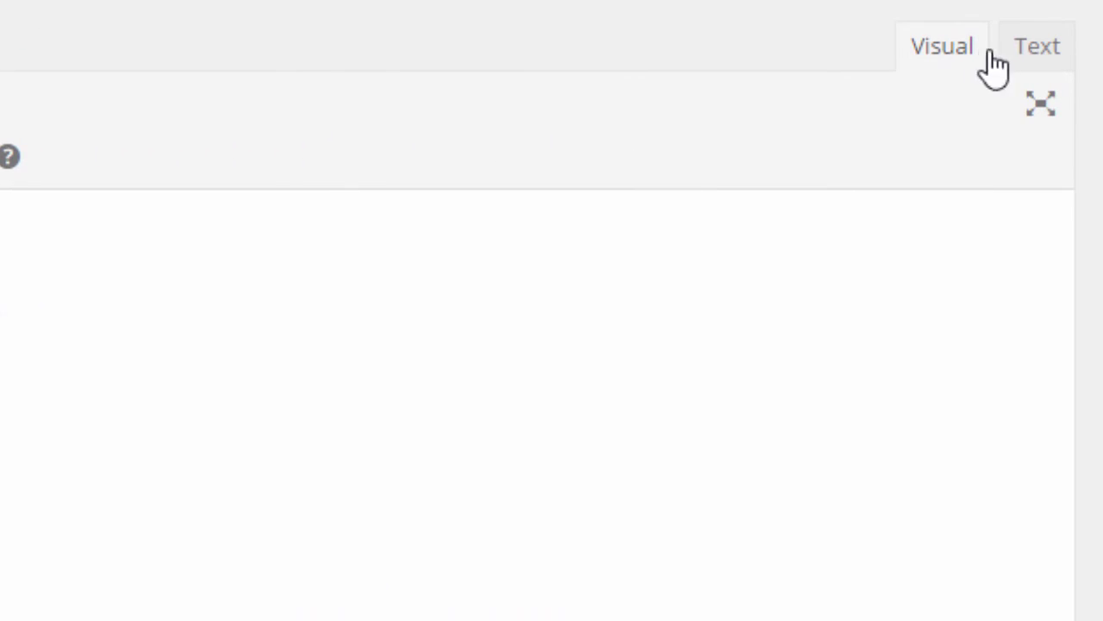
pyautogui.click(1039, 61)
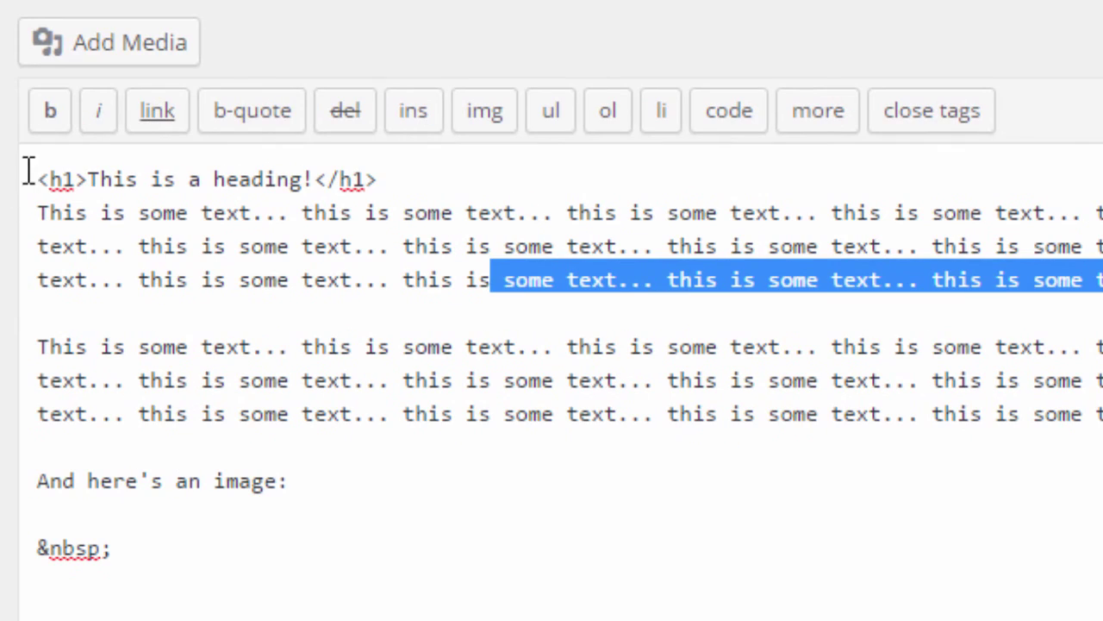
pyautogui.moveTo(28, 173); pyautogui.dragTo(698, 200)
pyautogui.click(698, 198)
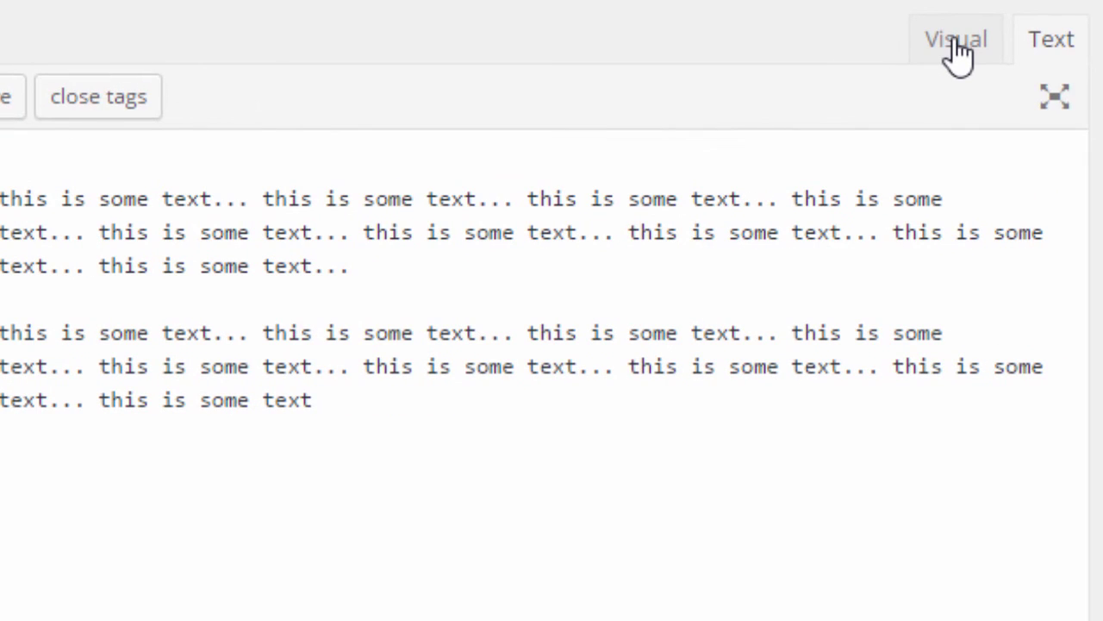
pyautogui.click(956, 50)
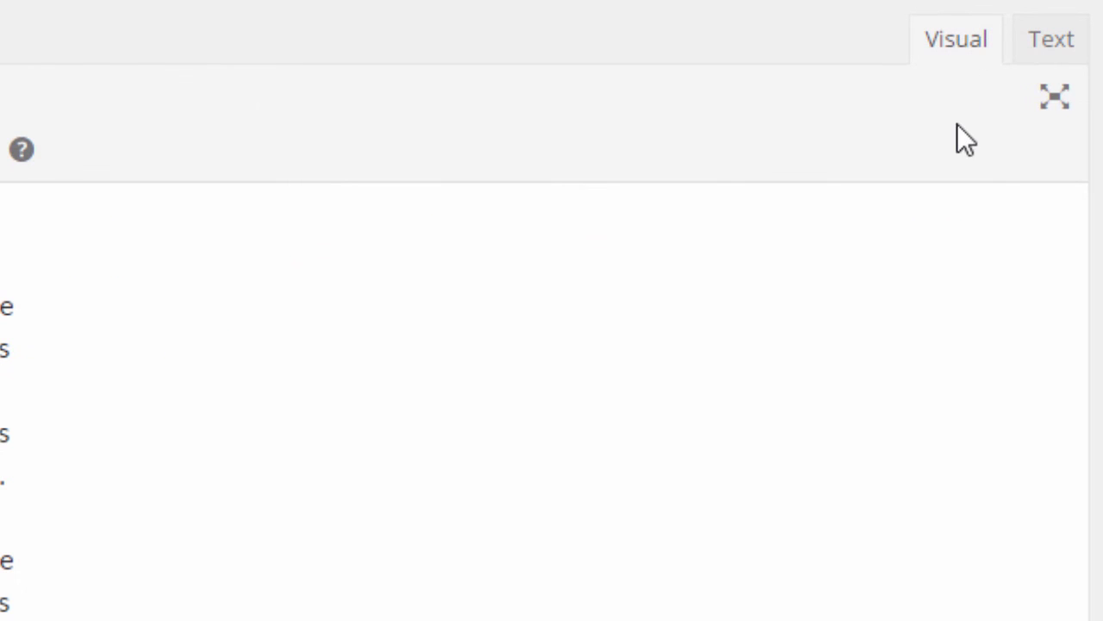